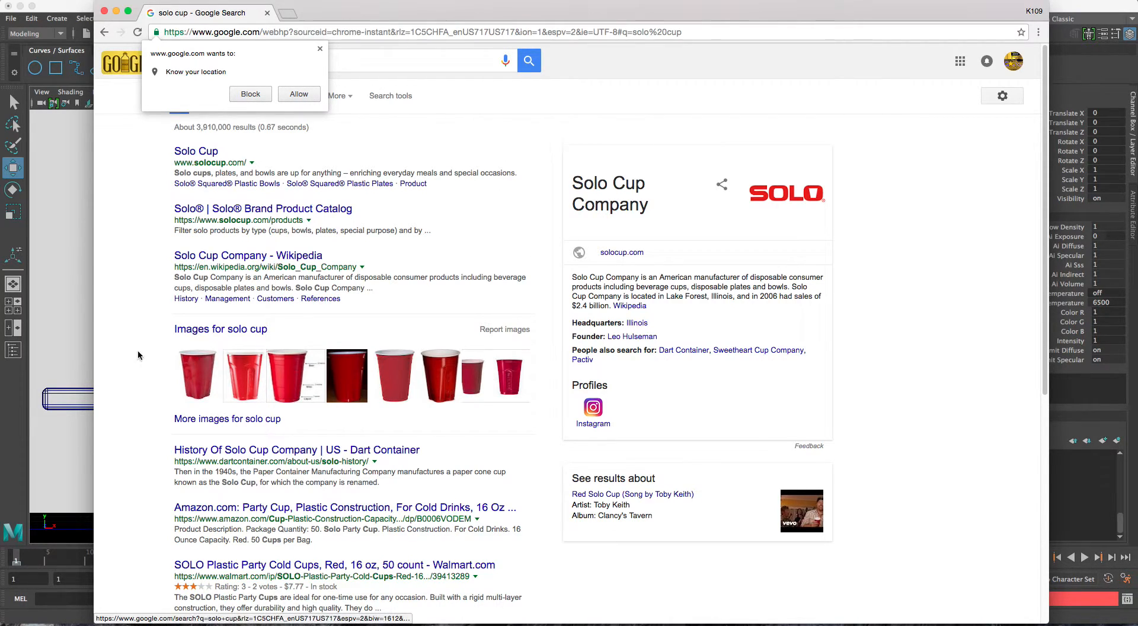
# Decline the location request, show the image results for solo cup, and open the picture of two red cups from Clipart Kid.
pyautogui.click(320, 49)
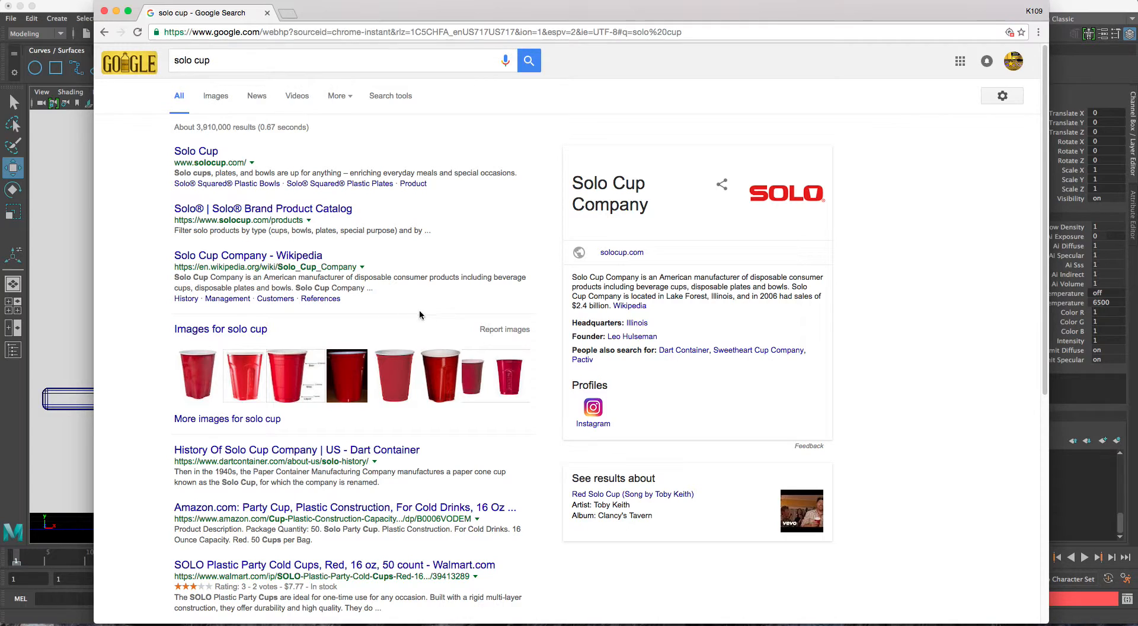
pyautogui.click(215, 97)
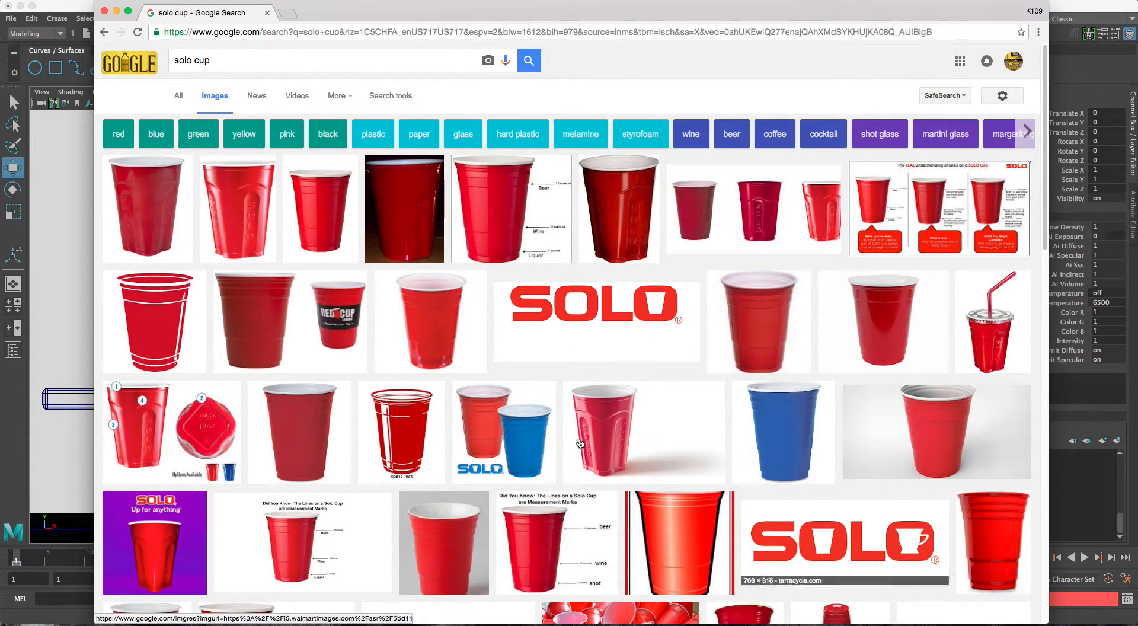
pyautogui.click(269, 307)
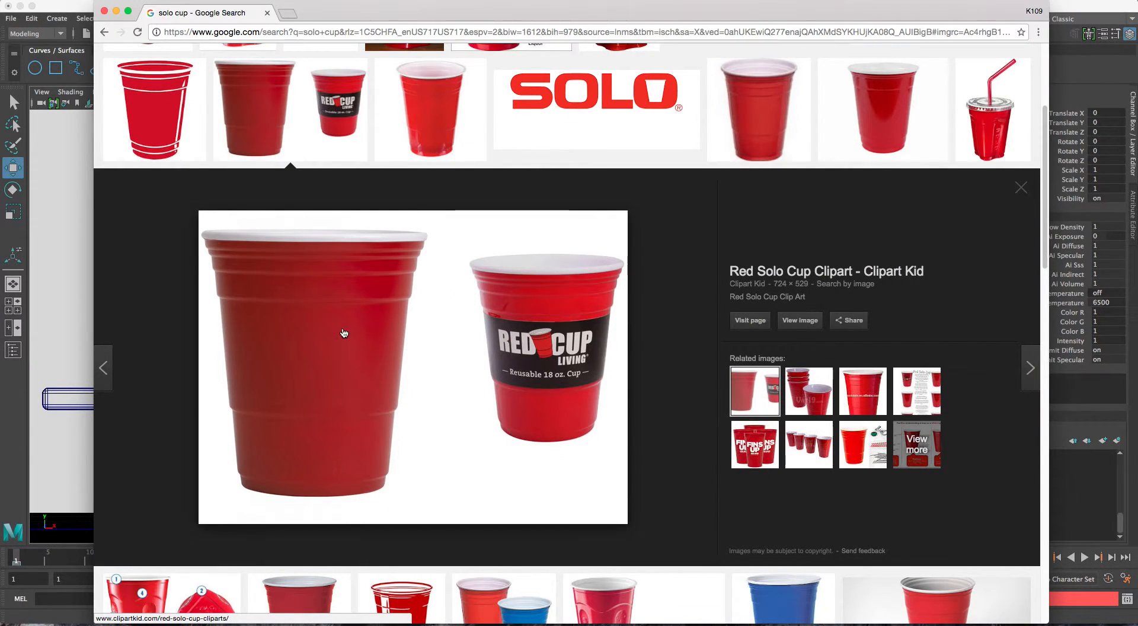
# Save the enlarged red cup picture as SoloCup in the project's sourceimages folder and close the browser window.
pyautogui.rightClick(323, 303)
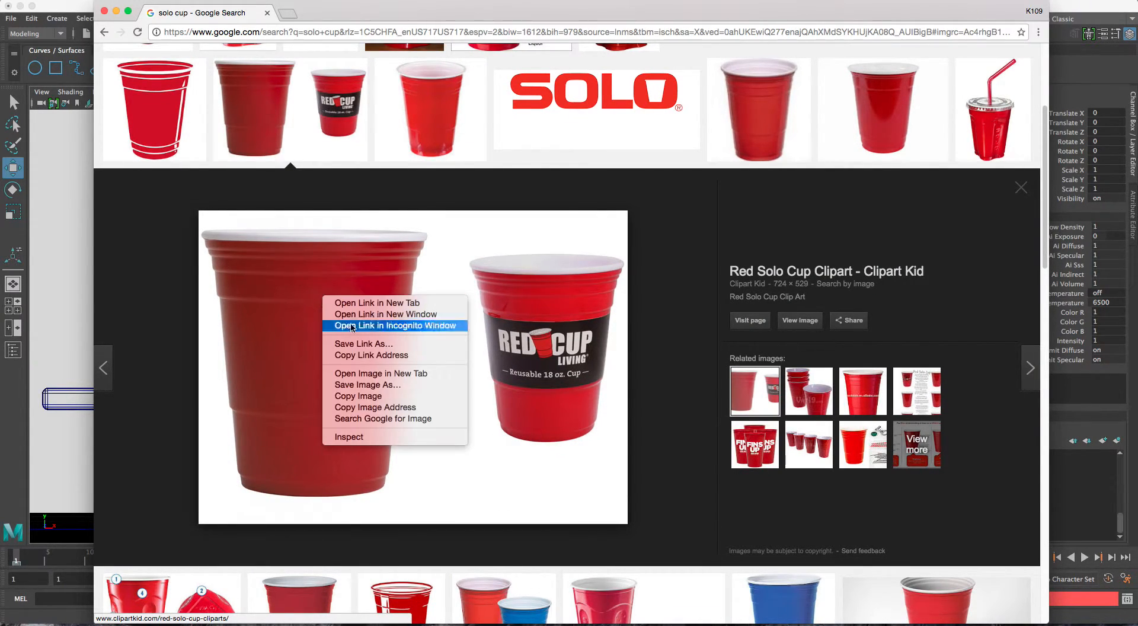
pyautogui.click(377, 385)
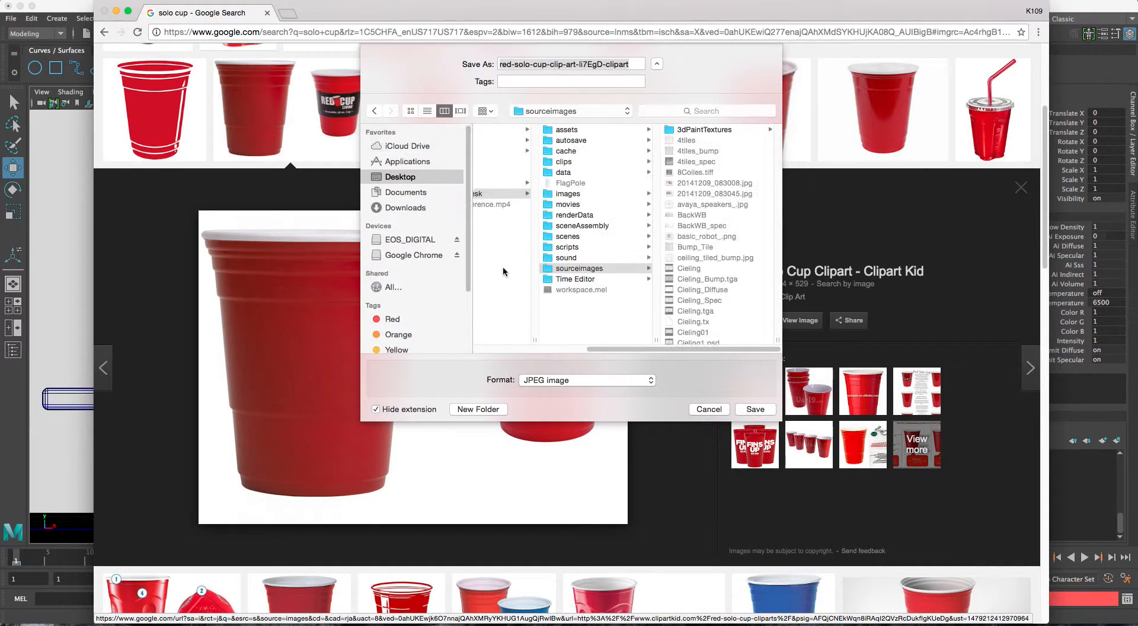
pyautogui.write('SoloCup')
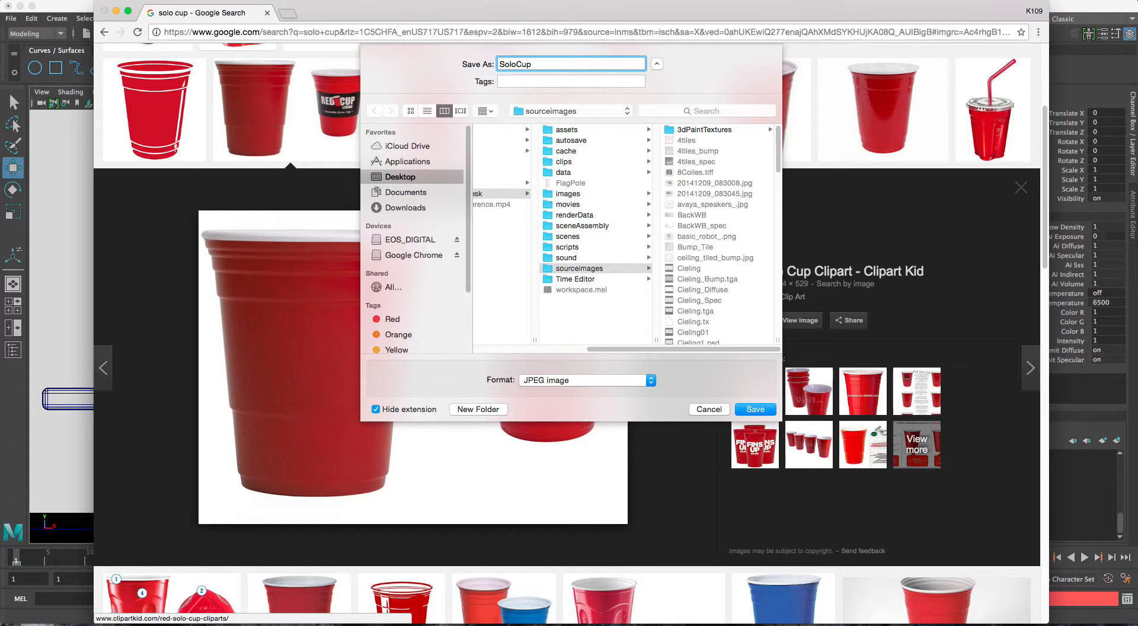
pyautogui.press('Return')
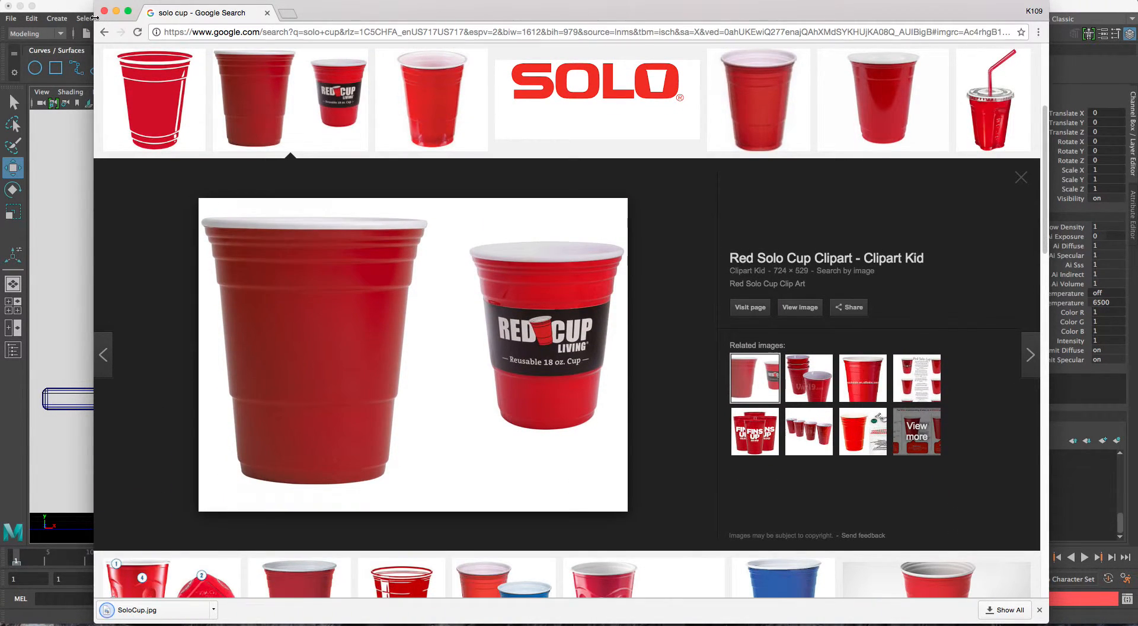
pyautogui.click(104, 11)
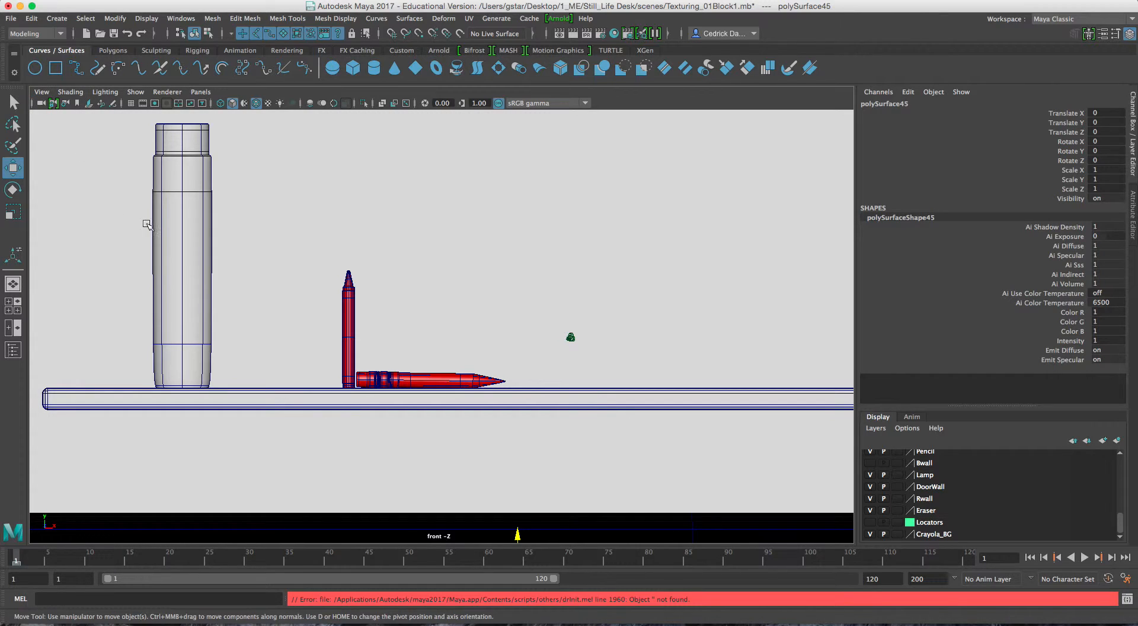
# Import SoloCup.jpg from the sourceimages folder as an image plane in the front view.
pyautogui.click(42, 92)
pyautogui.click(268, 368)
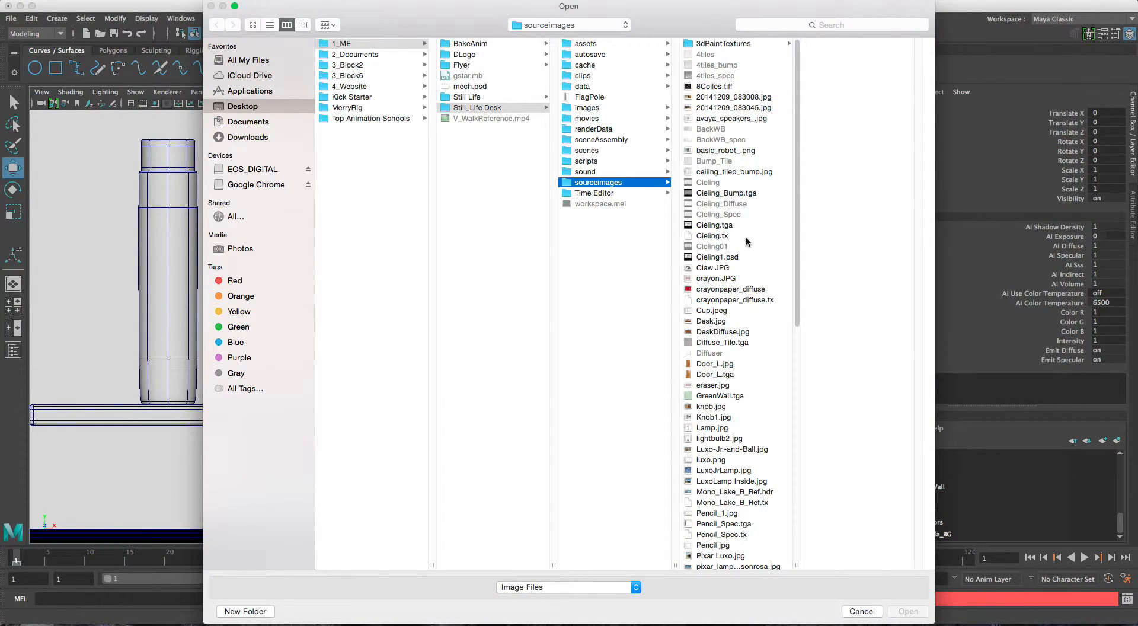
pyautogui.moveTo(796, 241); pyautogui.dragTo(794, 441)
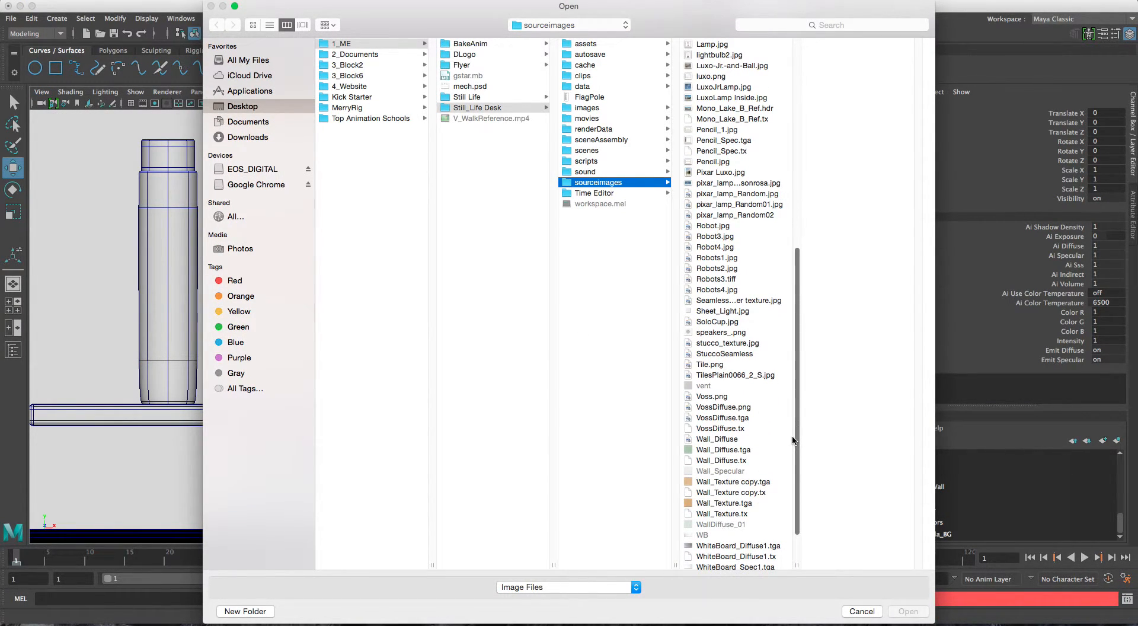
pyautogui.click(715, 323)
pyautogui.click(901, 610)
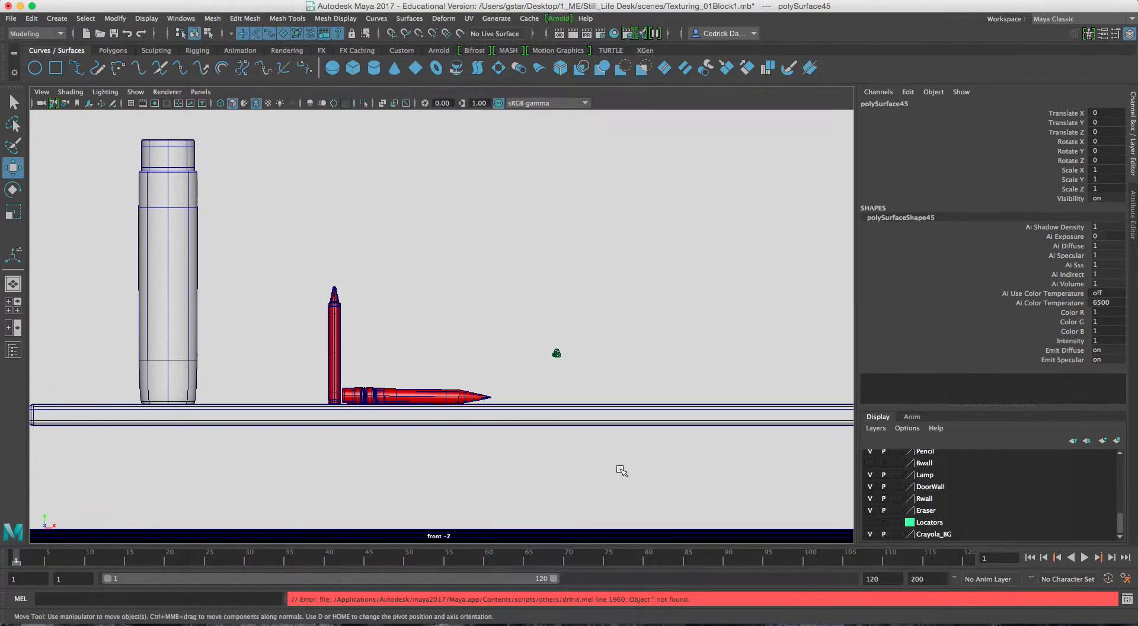
# Scale the cup image plane up uniformly to about 4.8 times and move it so the large cup stands on the desk beside the bottle.
pyautogui.scroll(-5, 498, 421)
pyautogui.moveTo(468, 440); pyautogui.dragTo(468, 327)
pyautogui.scroll(5, 469, 329)
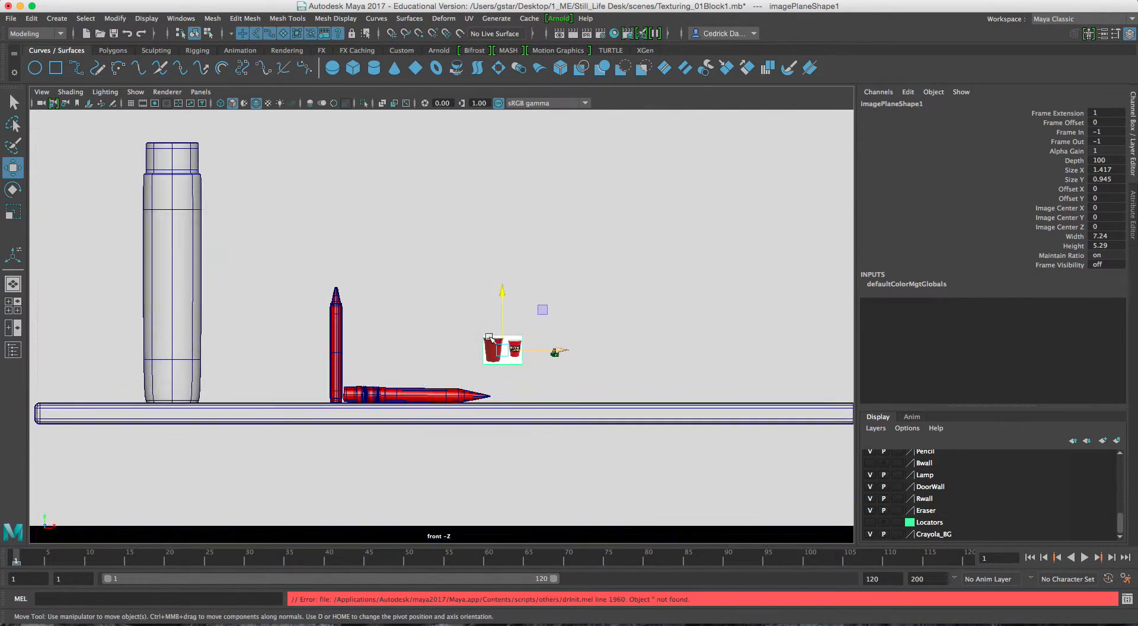
pyautogui.press('r')
pyautogui.moveTo(557, 351); pyautogui.dragTo(597, 367)
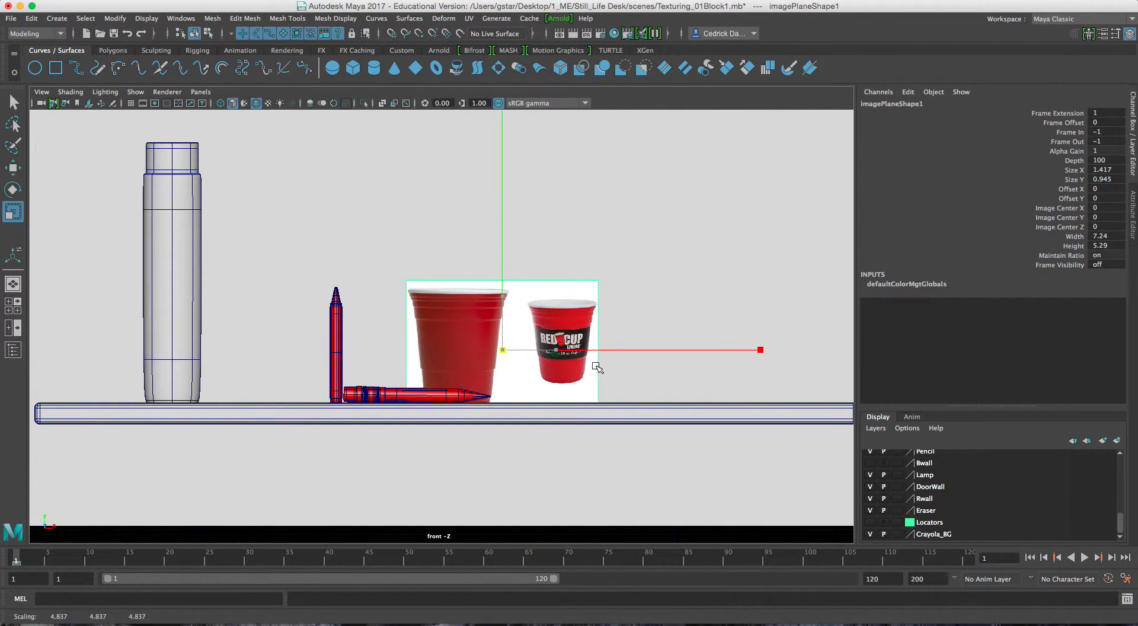
pyautogui.press('w')
pyautogui.moveTo(507, 355); pyautogui.dragTo(345, 337)
pyautogui.press('r')
pyautogui.press('w')
# Select the bottle's parent object, try to save the scene, and dismiss the error report.
pyautogui.click(170, 273)
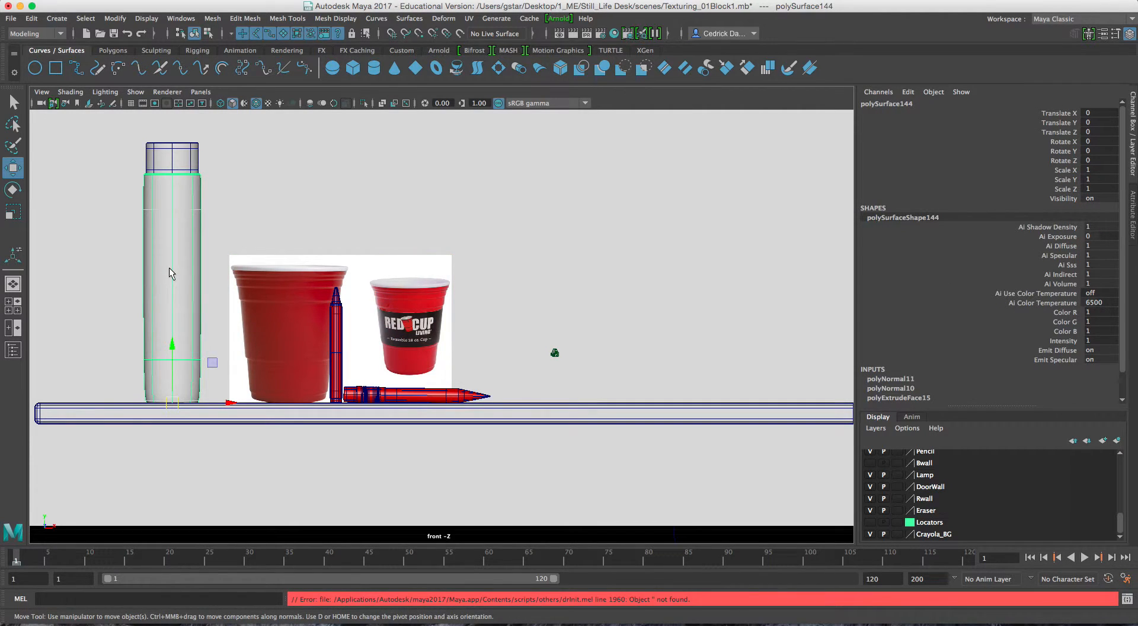
pyautogui.press('Up')
pyautogui.press('super+s')
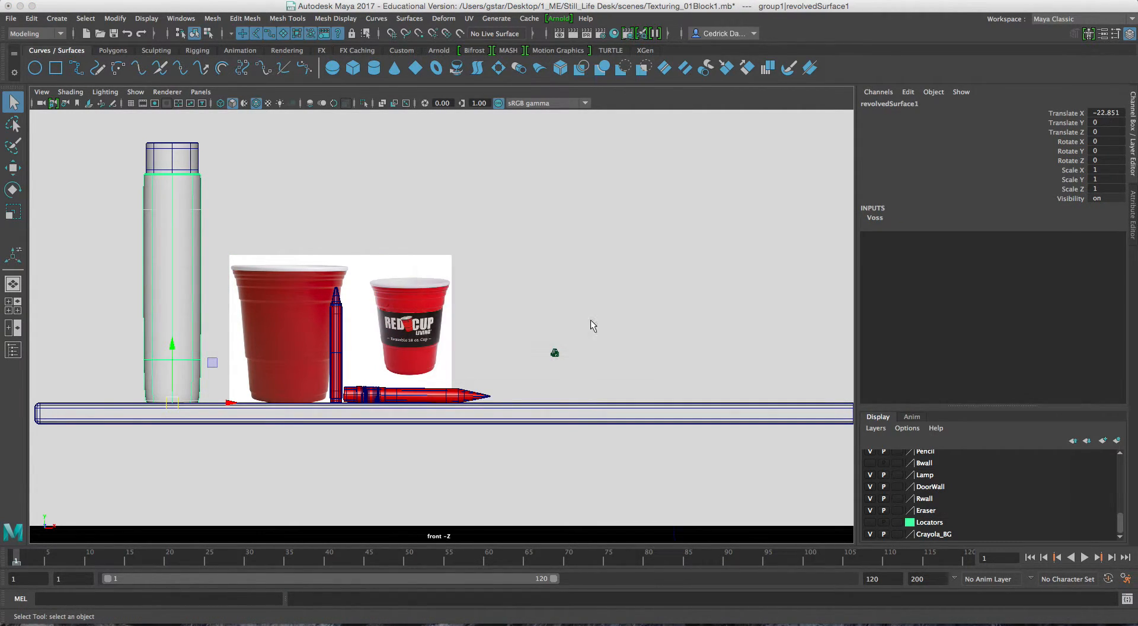
pyautogui.click(585, 320)
pyautogui.press('super+s')
pyautogui.click(586, 320)
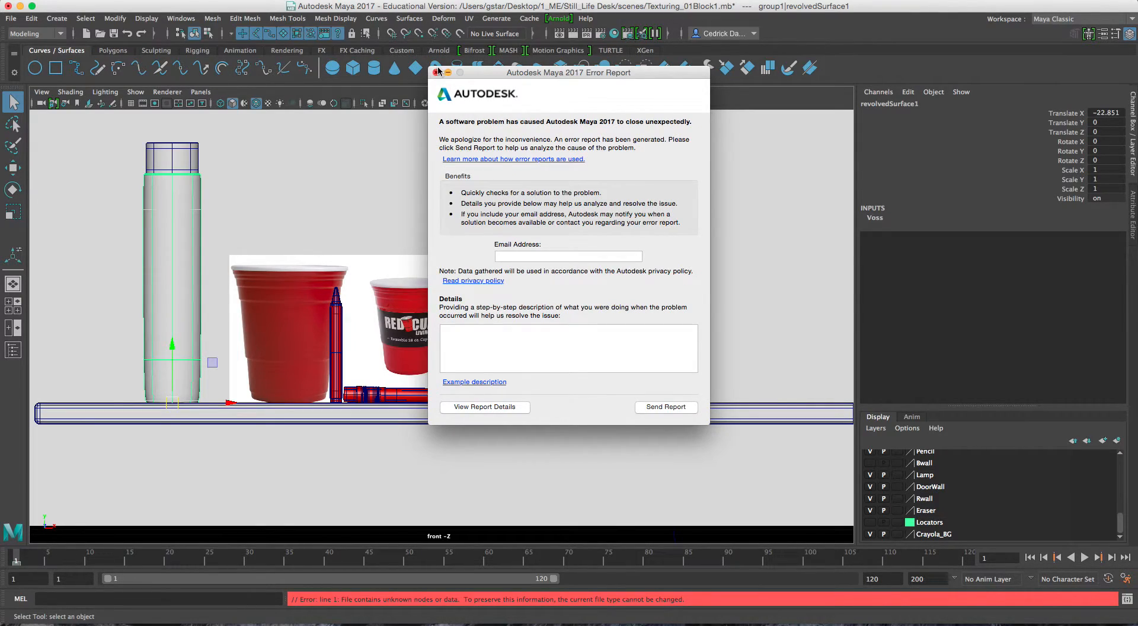
pyautogui.click(437, 72)
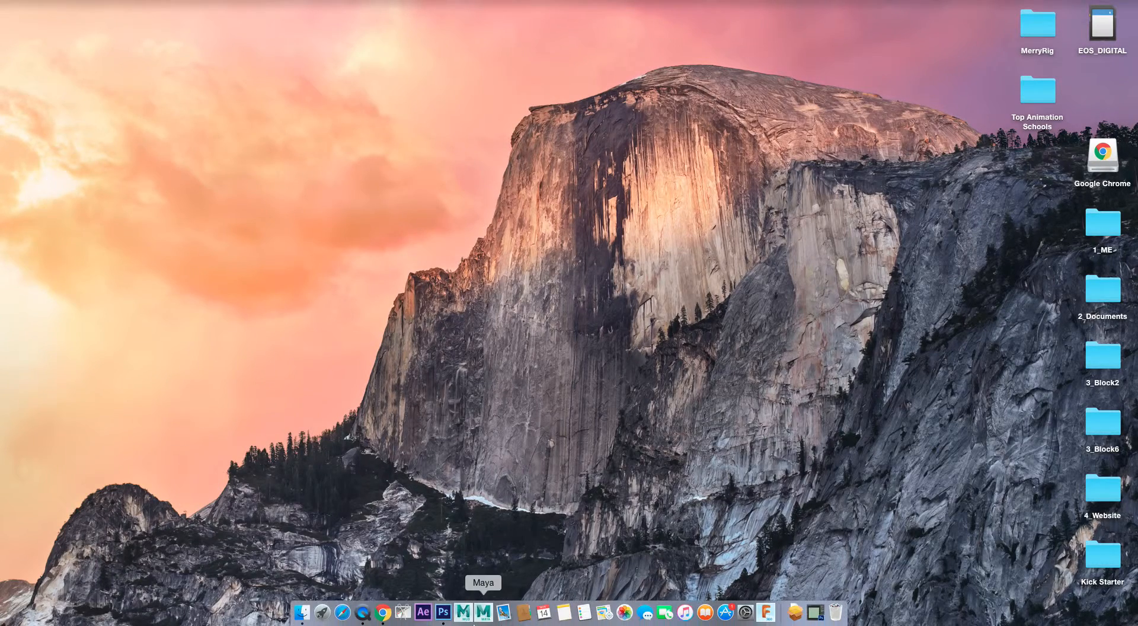
# Relaunch Maya and close the empty browser window.
pyautogui.click(386, 617)
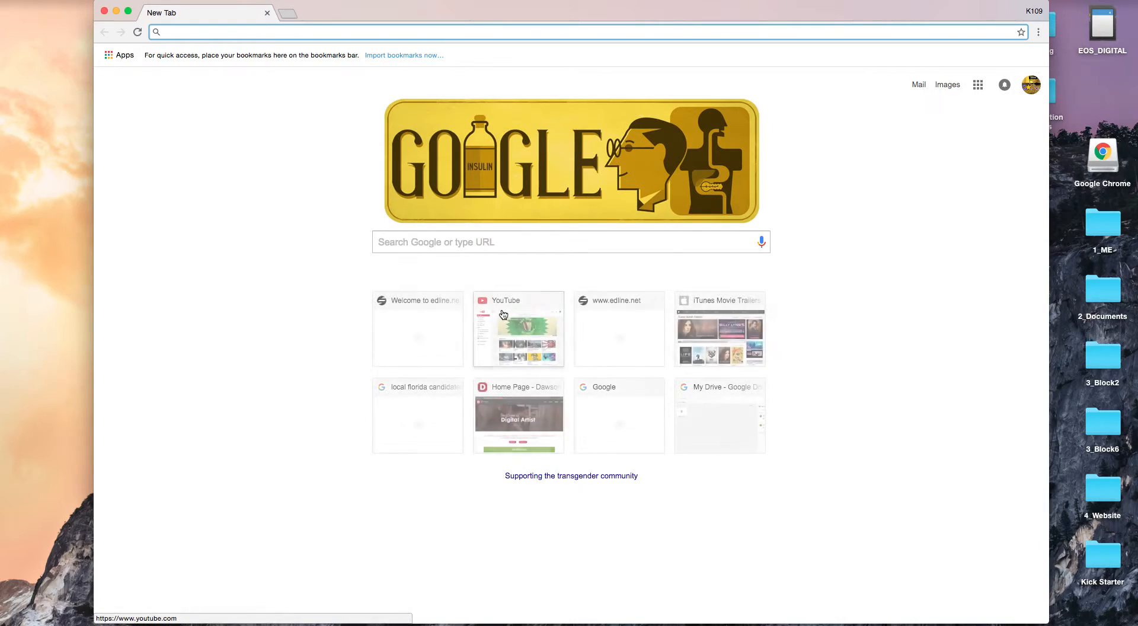
pyautogui.click(103, 11)
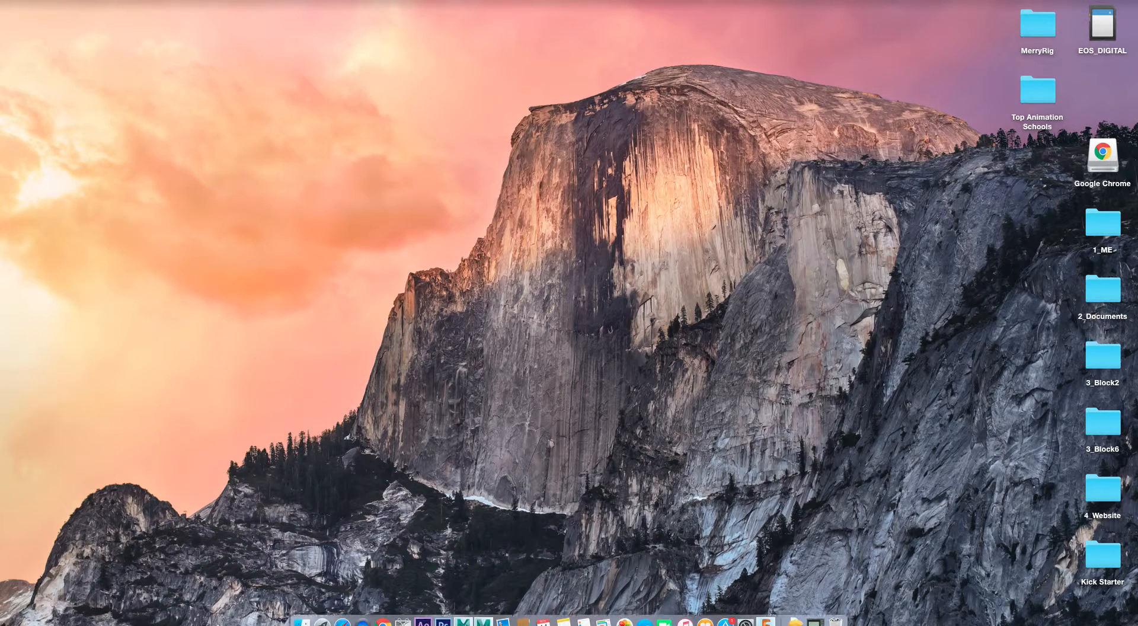
pyautogui.click(383, 614)
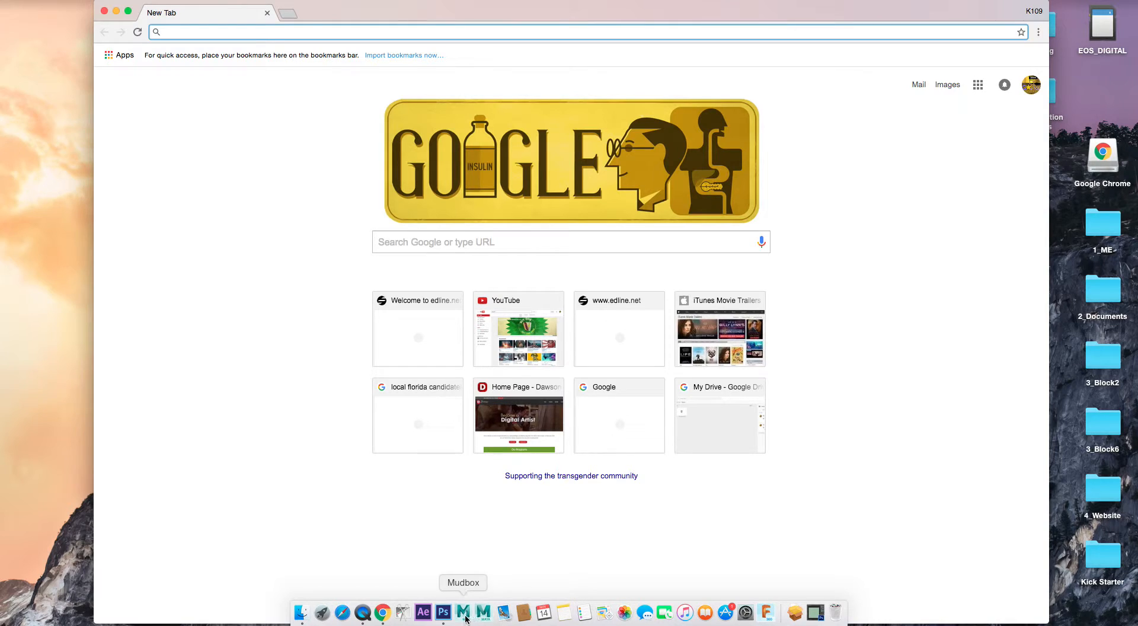
pyautogui.click(465, 617)
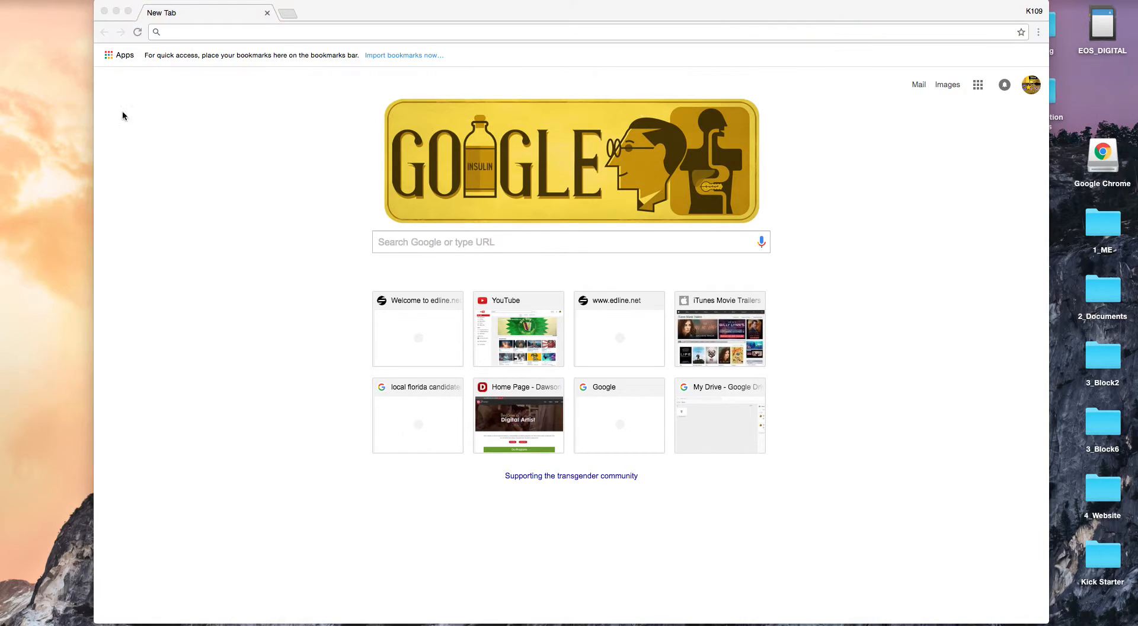
pyautogui.click(104, 11)
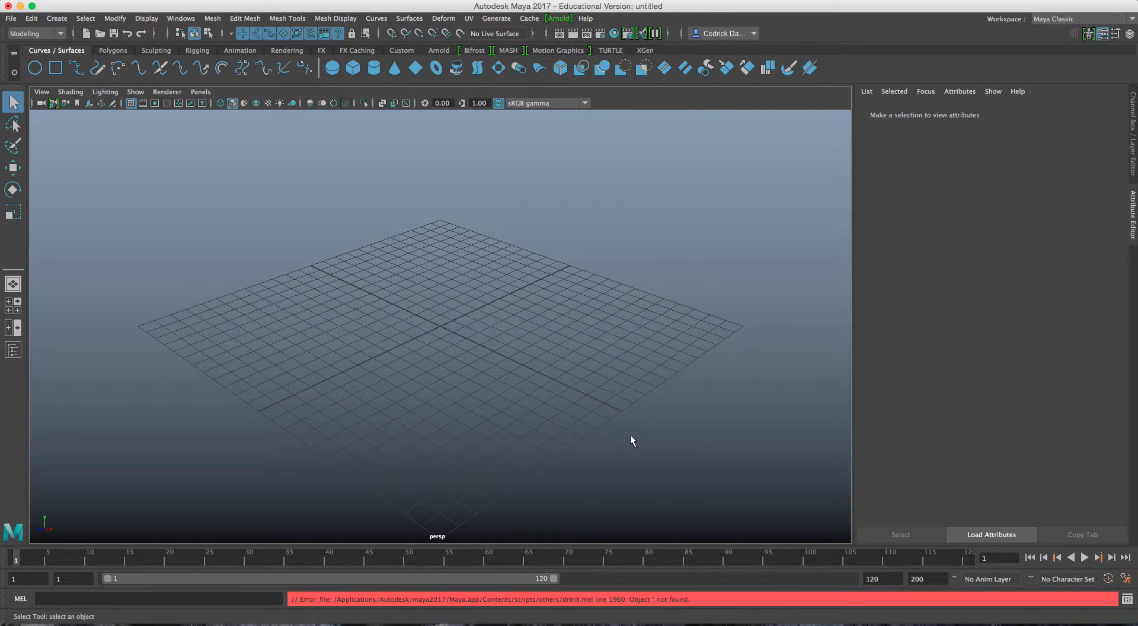
# Set the project to the Still_Life Desk folder inside 1_ME.
pyautogui.click(11, 18)
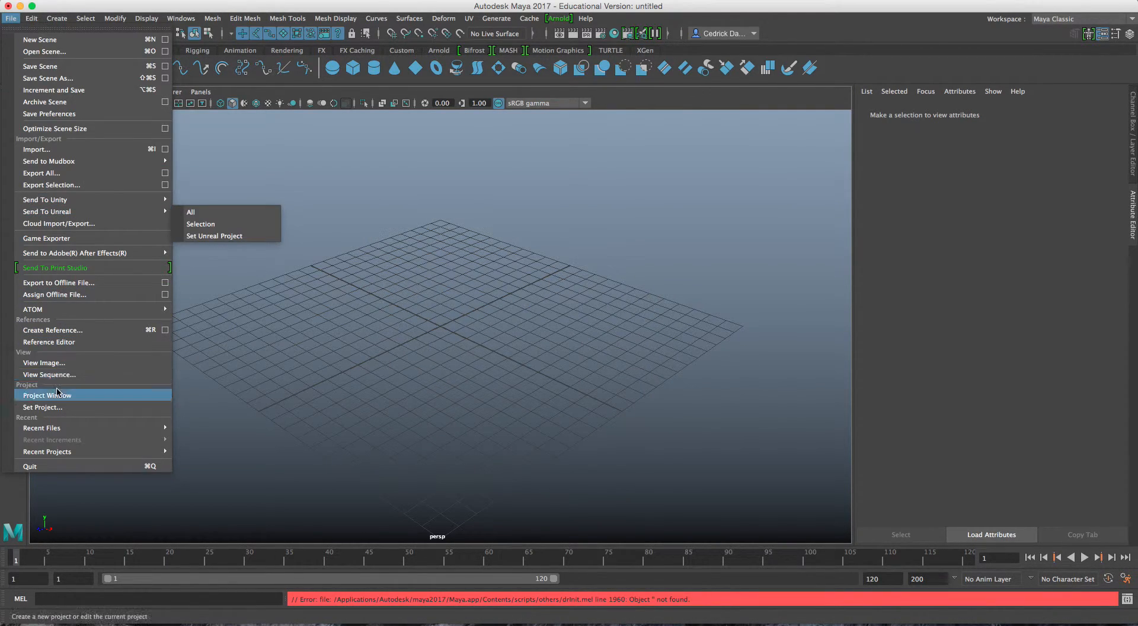
pyautogui.click(60, 408)
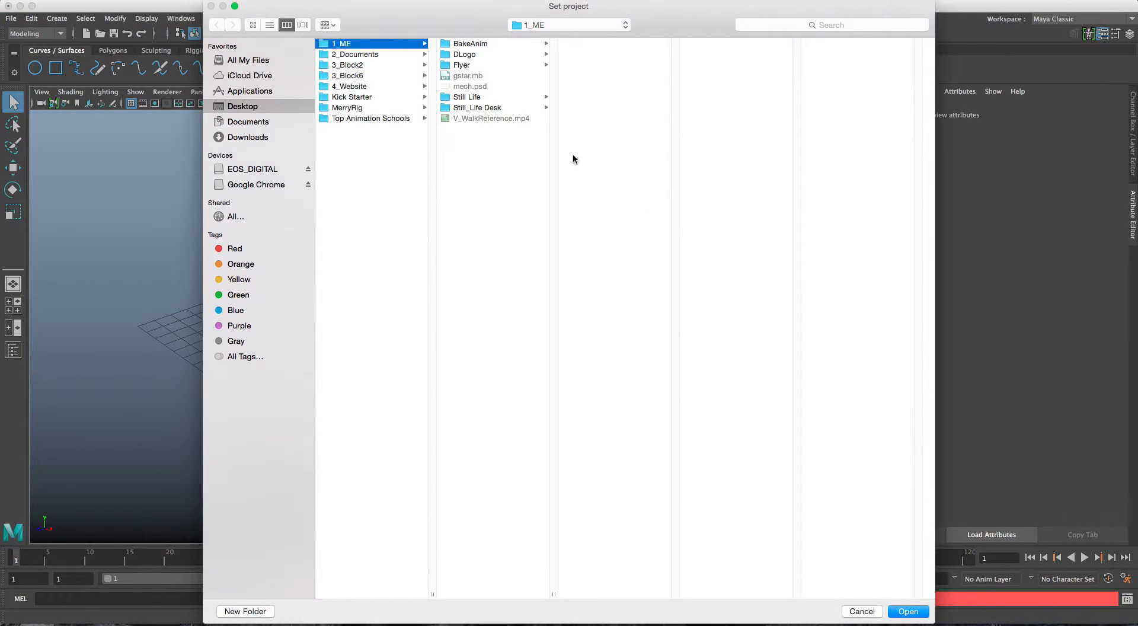
pyautogui.click(479, 108)
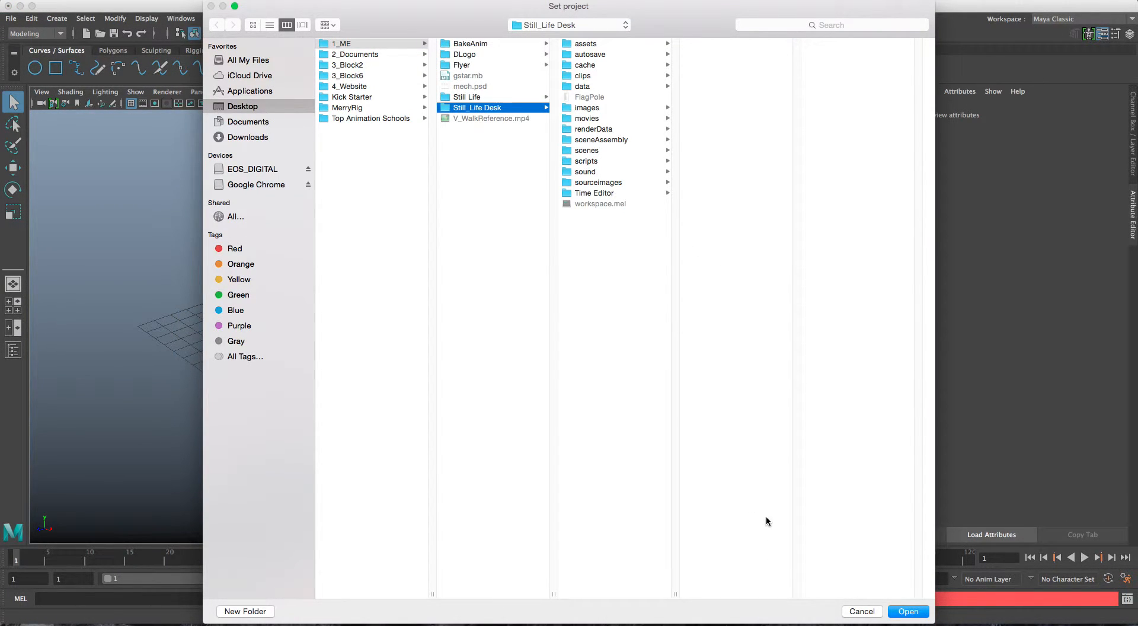
pyautogui.click(902, 611)
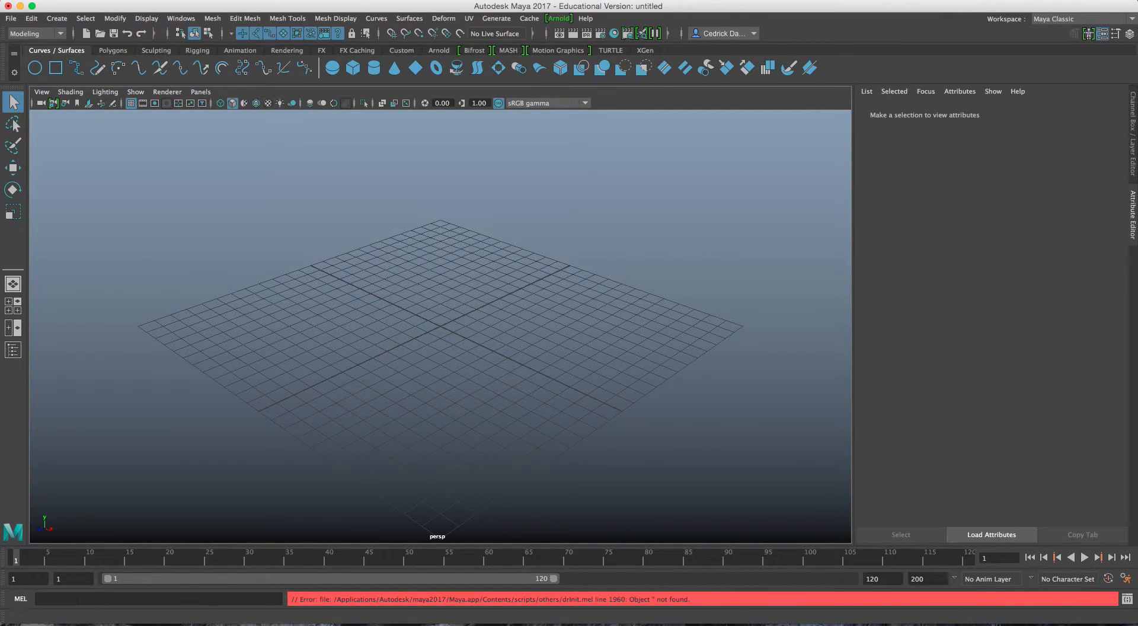
# Open the scene Texturing_01Block1.mb without saving the untitled scene.
pyautogui.click(101, 34)
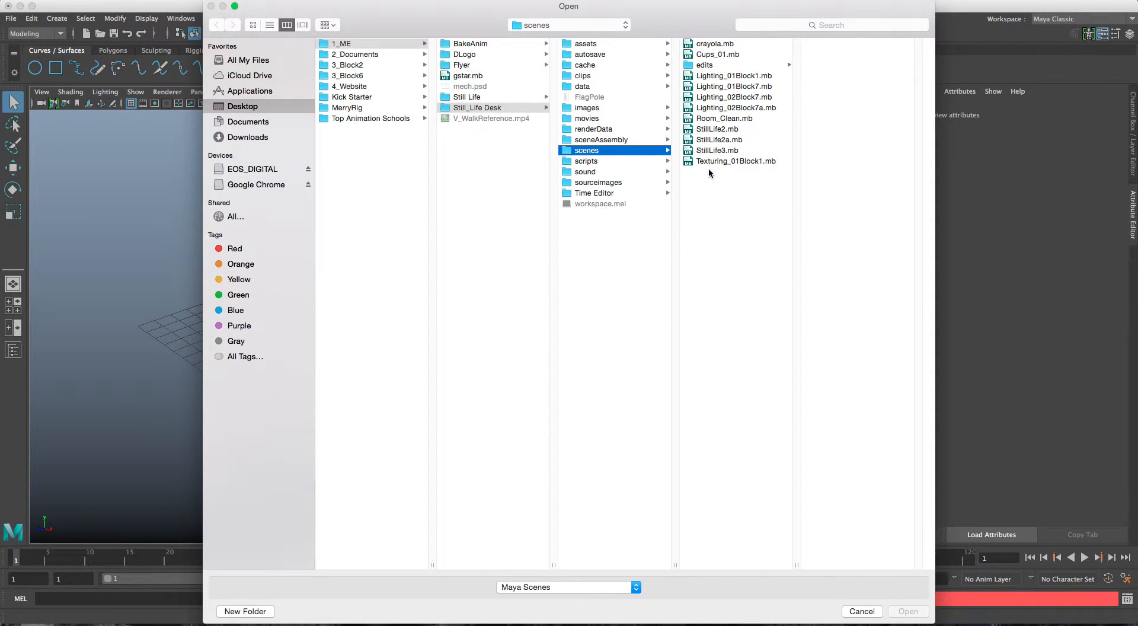
pyautogui.click(717, 162)
pyautogui.click(903, 614)
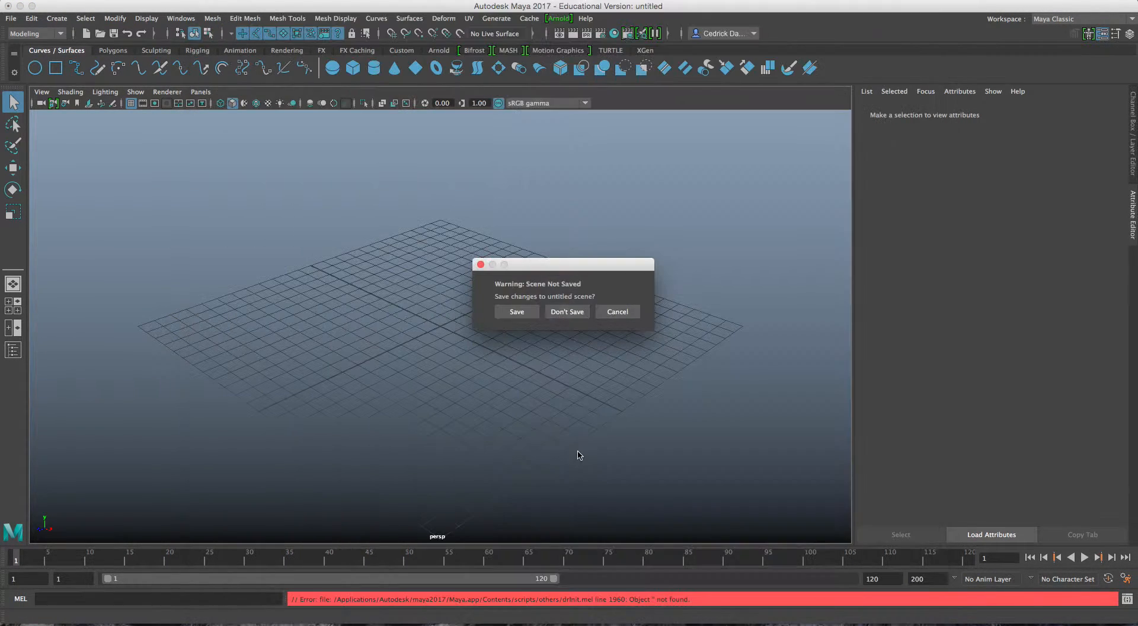
pyautogui.click(561, 311)
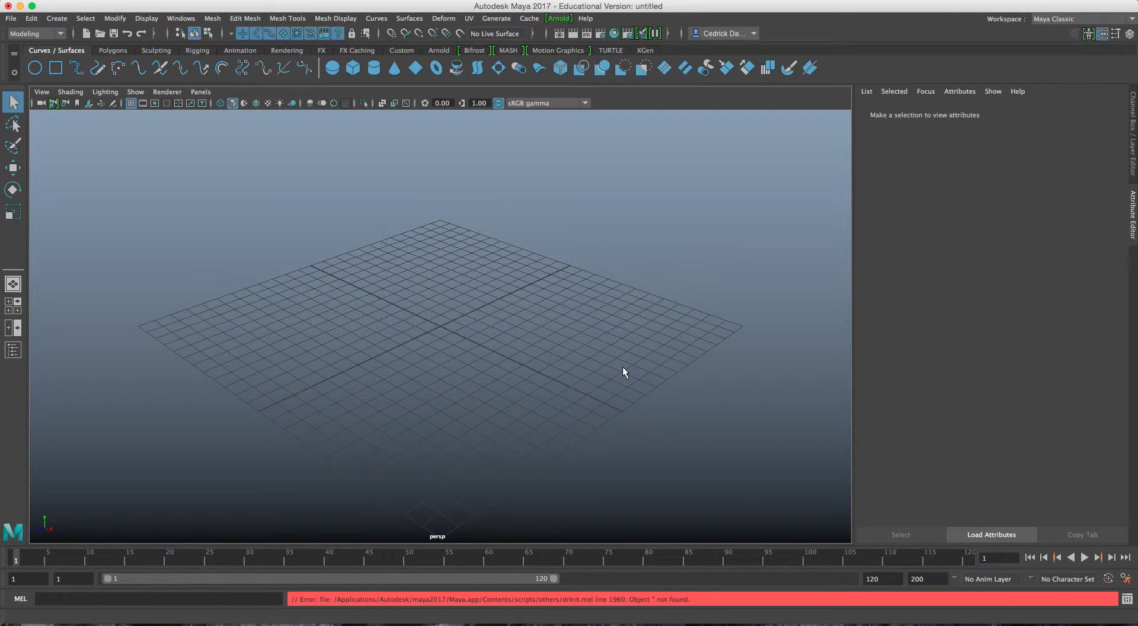
pyautogui.click(562, 340)
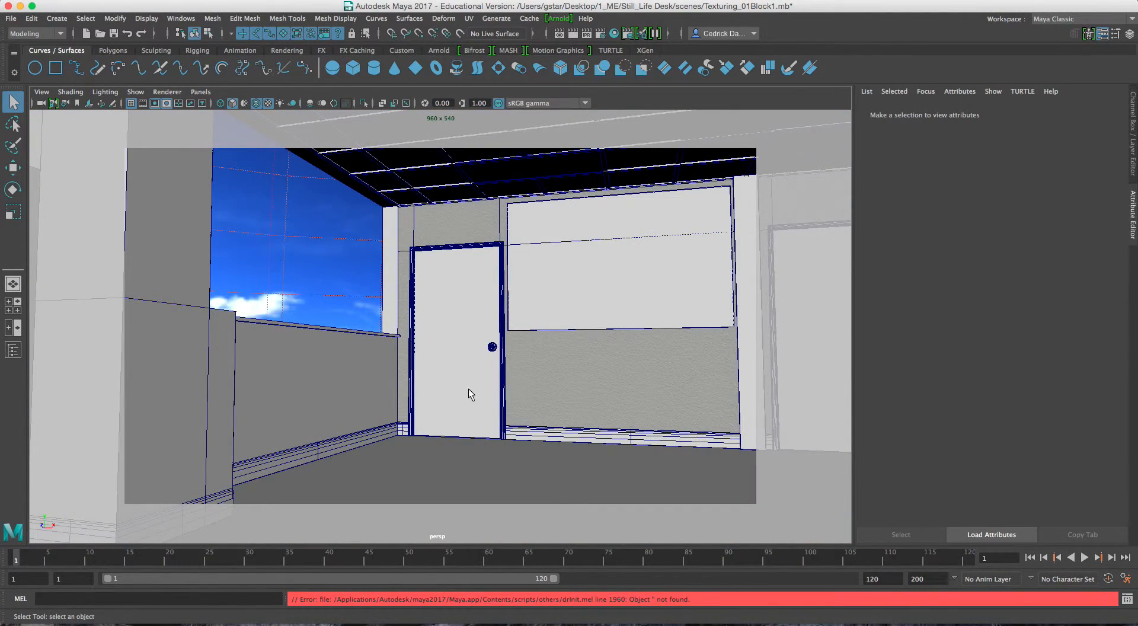
# Switch to the front view with shaded display and hide the Bwall layer.
pyautogui.press('space')
pyautogui.press('space')
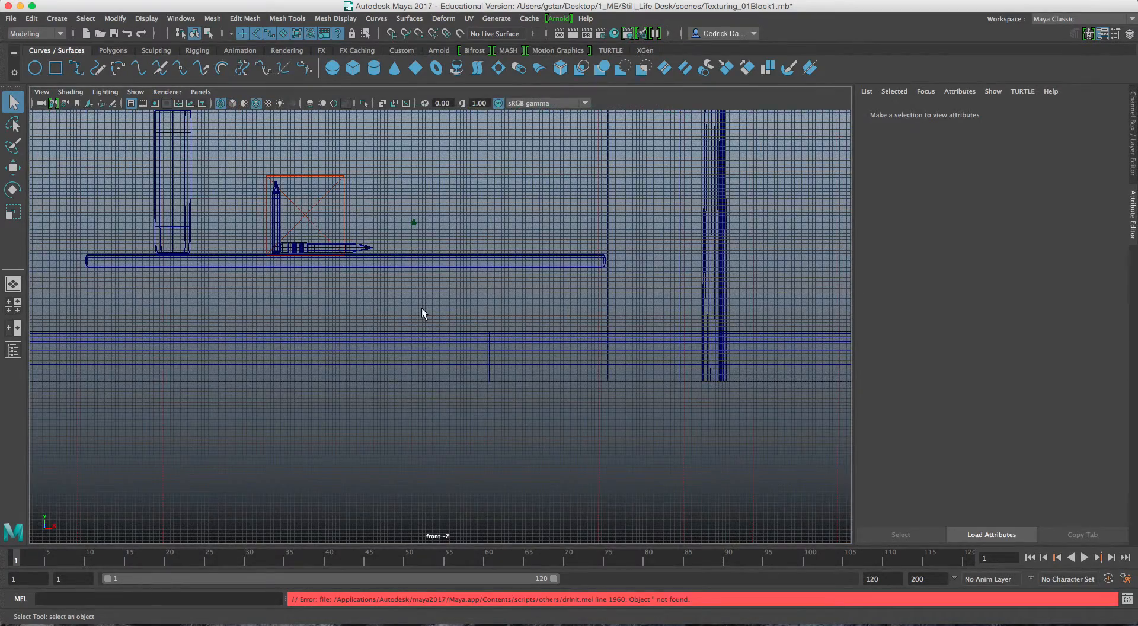
pyautogui.scroll(6, 363, 314)
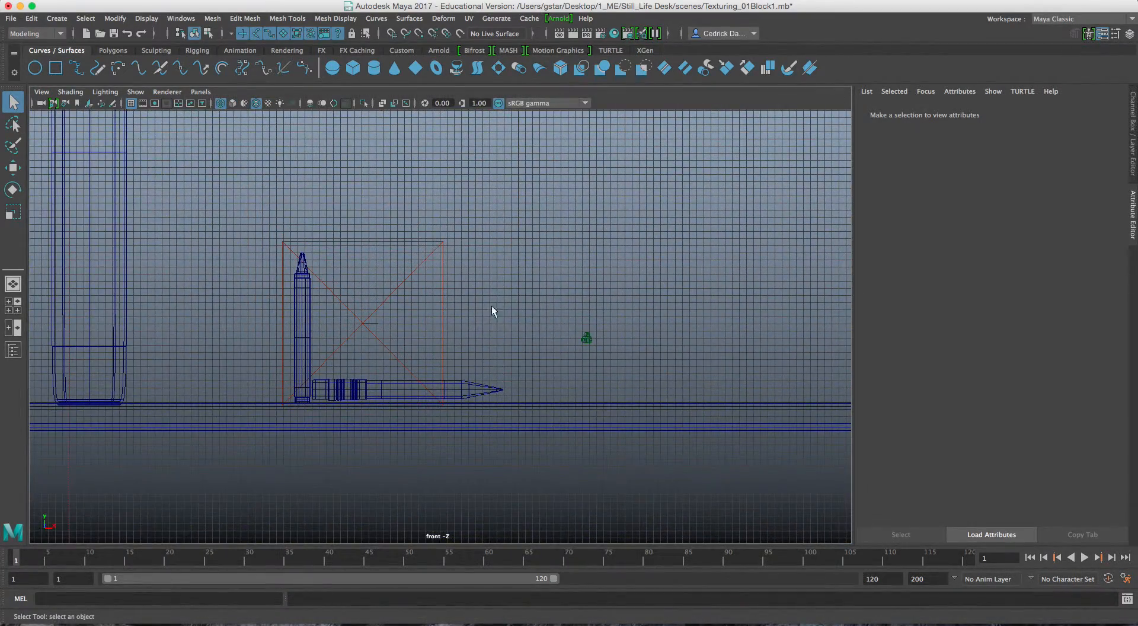
pyautogui.press('5')
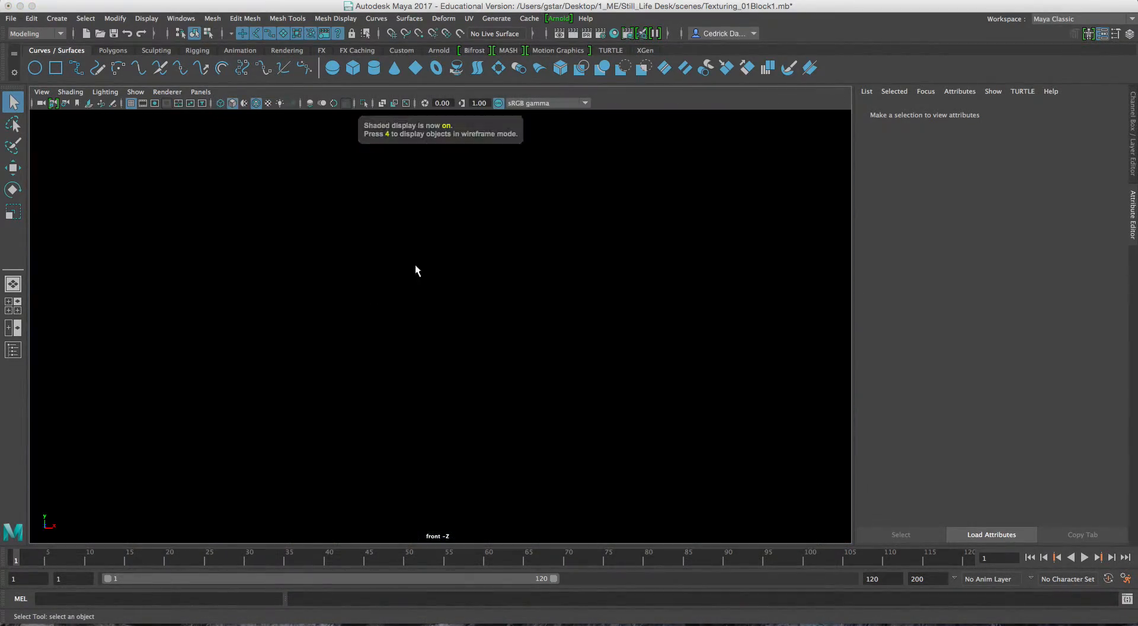
pyautogui.click(1129, 166)
pyautogui.scroll(-5, 975, 492)
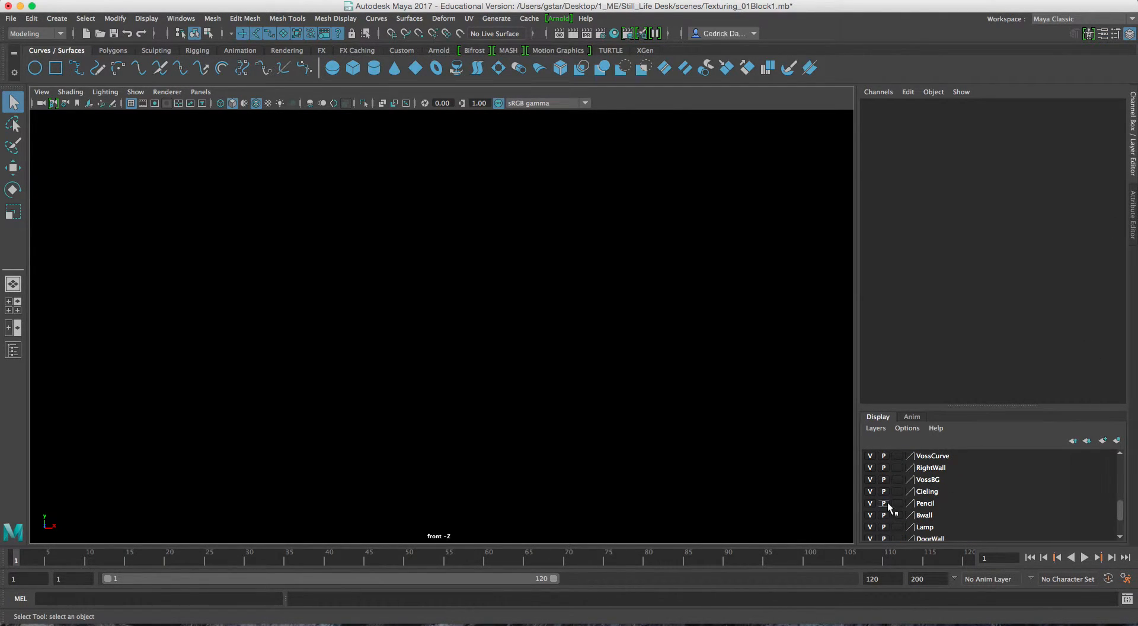
pyautogui.click(870, 515)
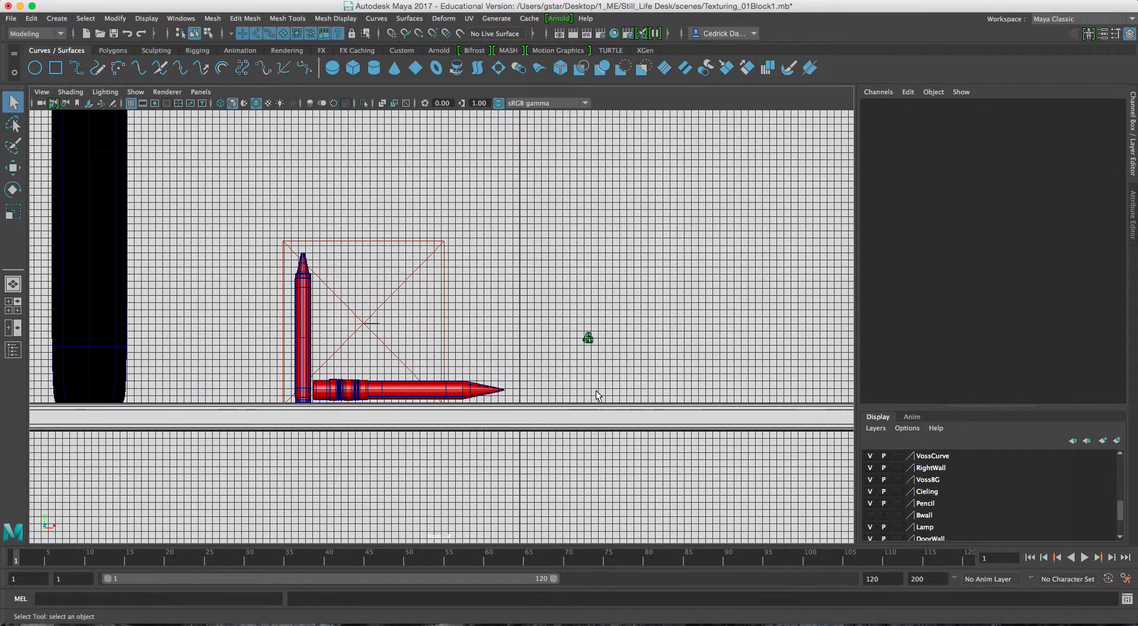
# Hide the grid and the lights in the front view.
pyautogui.click(131, 104)
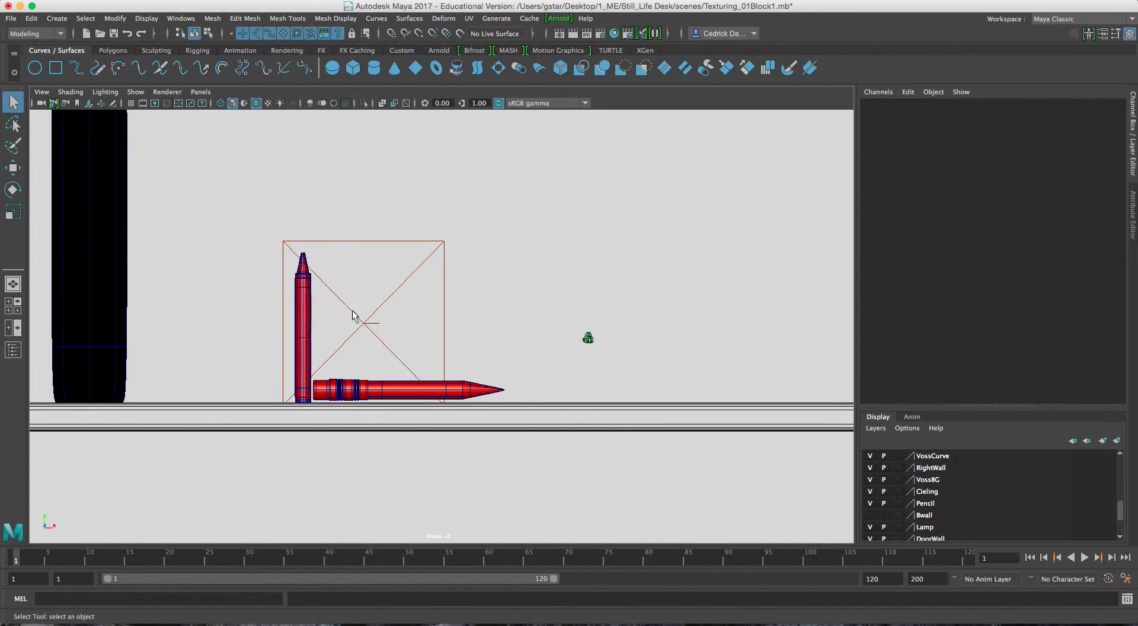
pyautogui.click(135, 92)
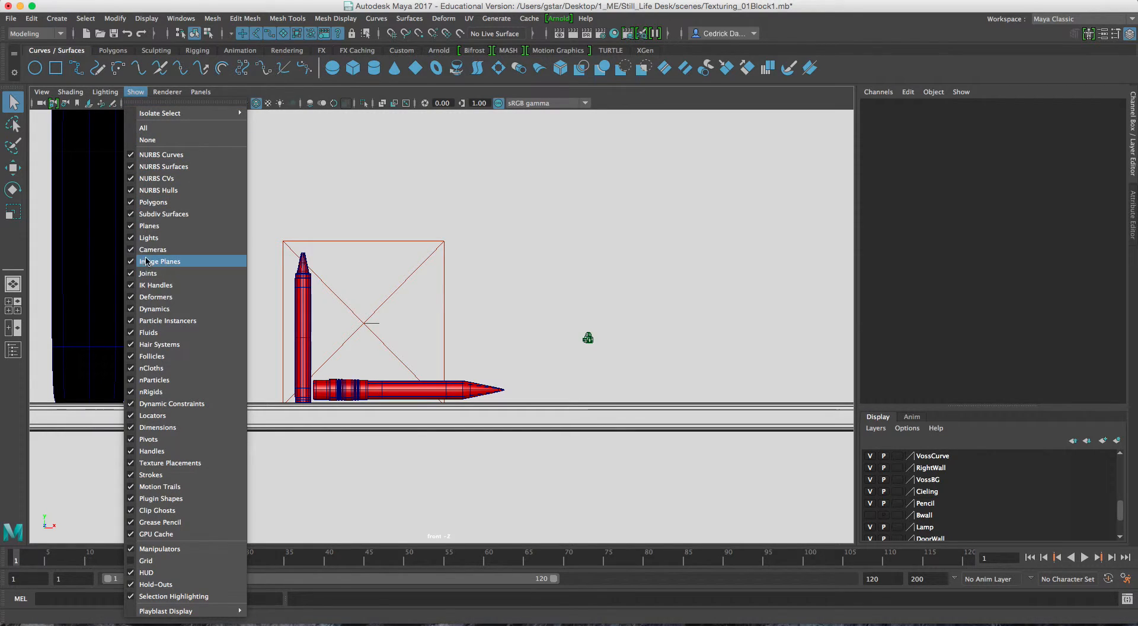
pyautogui.click(150, 238)
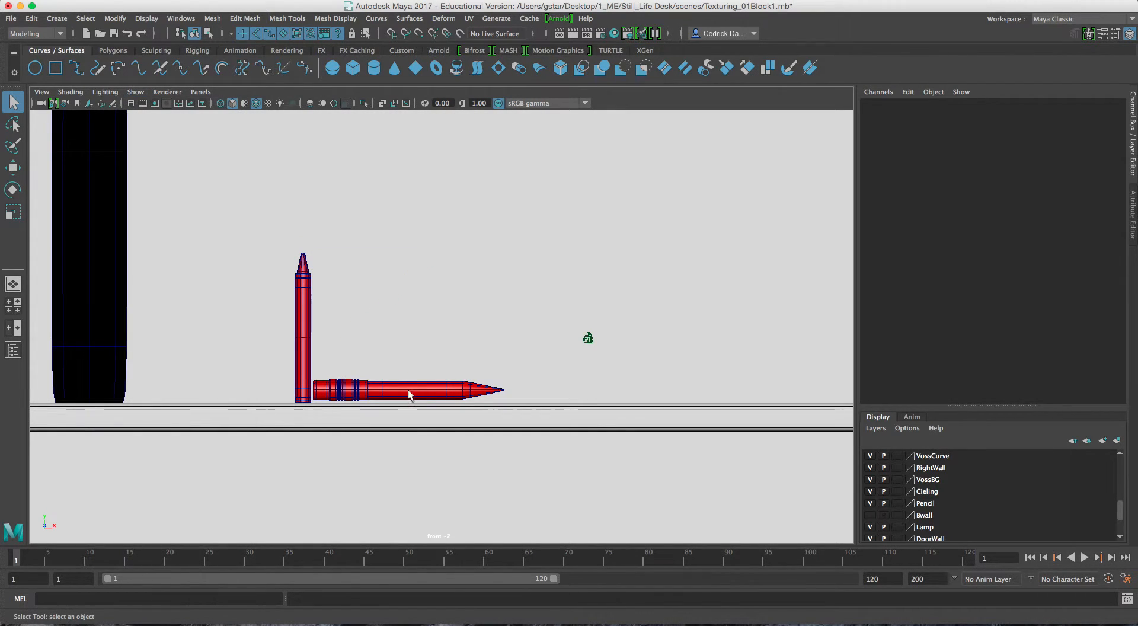
# Import SoloCup.jpg from the sourceimages folder as an image plane for the front view.
pyautogui.click(43, 92)
pyautogui.moveTo(166, 356)
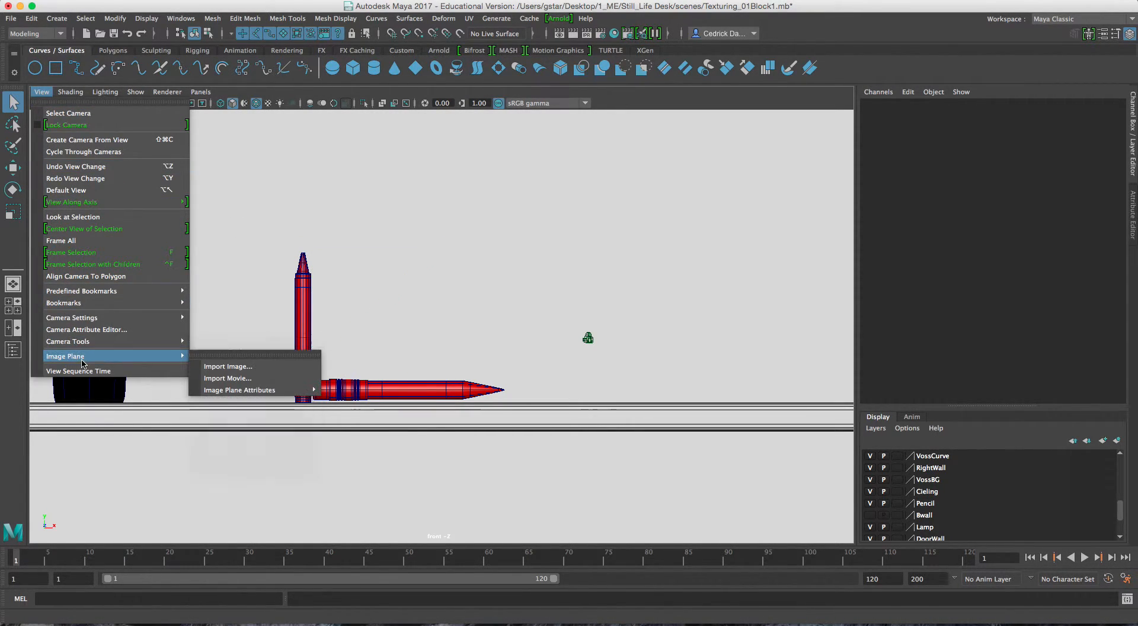
pyautogui.click(234, 368)
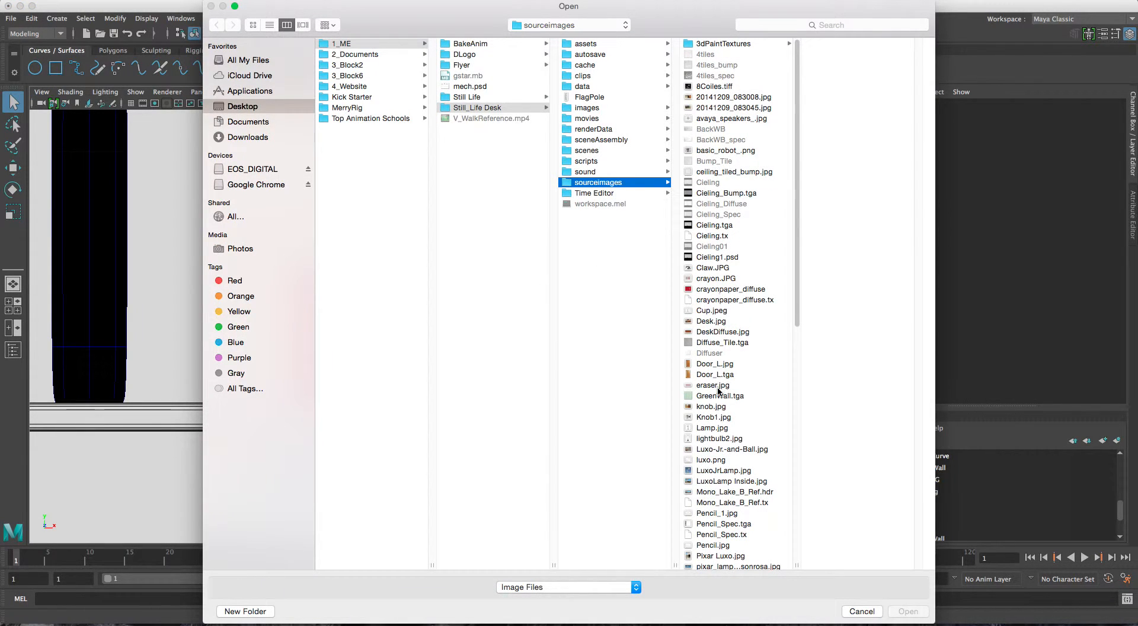
pyautogui.scroll(-10, 721, 454)
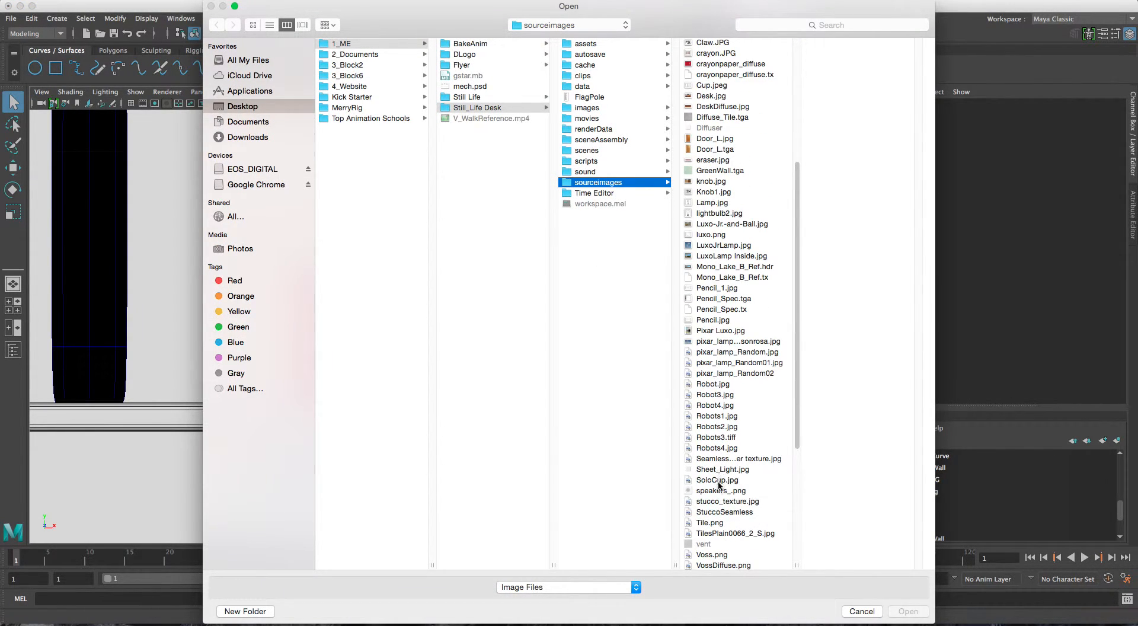
pyautogui.click(717, 480)
pyautogui.click(908, 611)
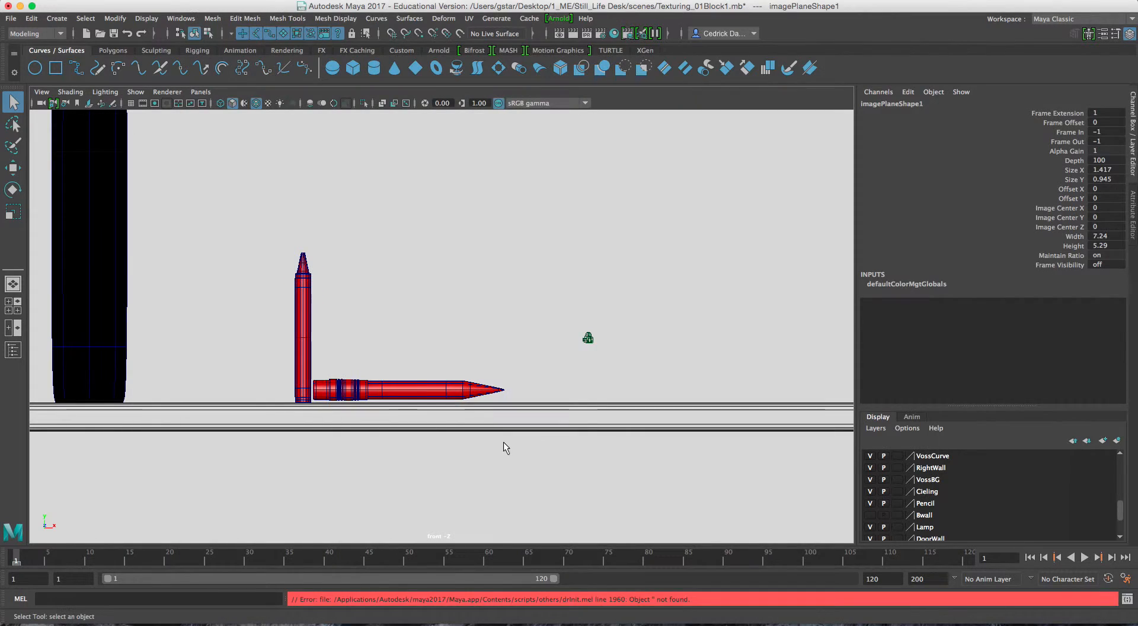
# Move the cup image plane so the large cup stands on the desktop, beyond the tip of the lying pencil.
pyautogui.scroll(-3, 505, 441)
pyautogui.press('w')
pyautogui.moveTo(482, 501)
pyautogui.mouseDown()
pyautogui.moveTo(478, 326)
pyautogui.moveTo(581, 330)
pyautogui.moveTo(572, 334)
pyautogui.mouseUp()
pyautogui.press('r')
pyautogui.press('w')
pyautogui.moveTo(473, 320); pyautogui.dragTo(595, 310)
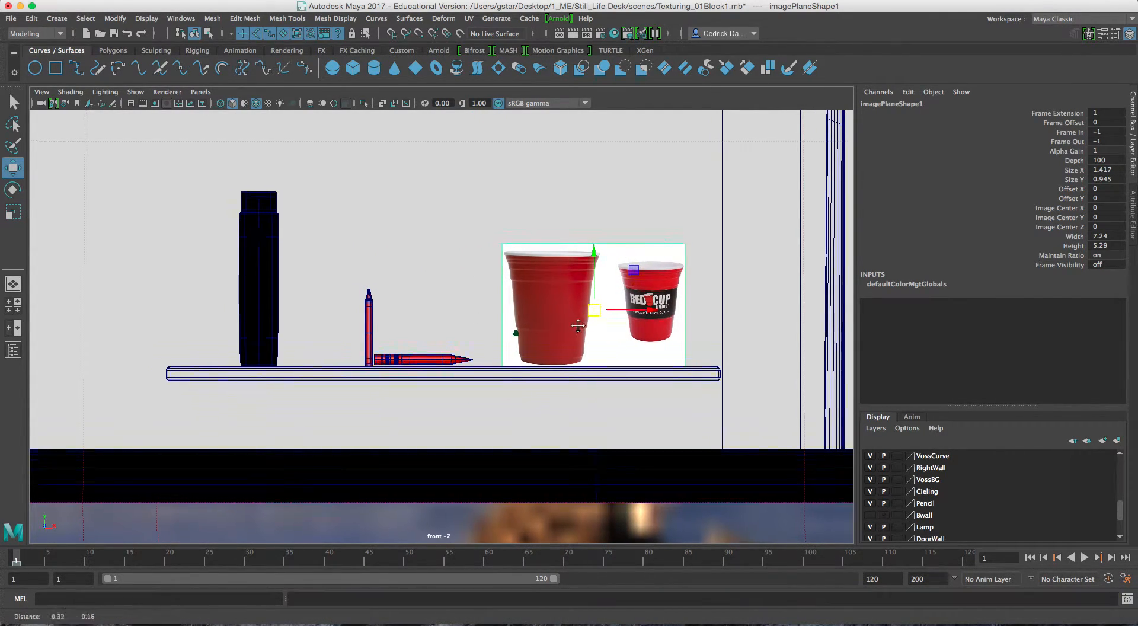
pyautogui.scroll(5, 584, 325)
pyautogui.moveTo(572, 304); pyautogui.dragTo(592, 305)
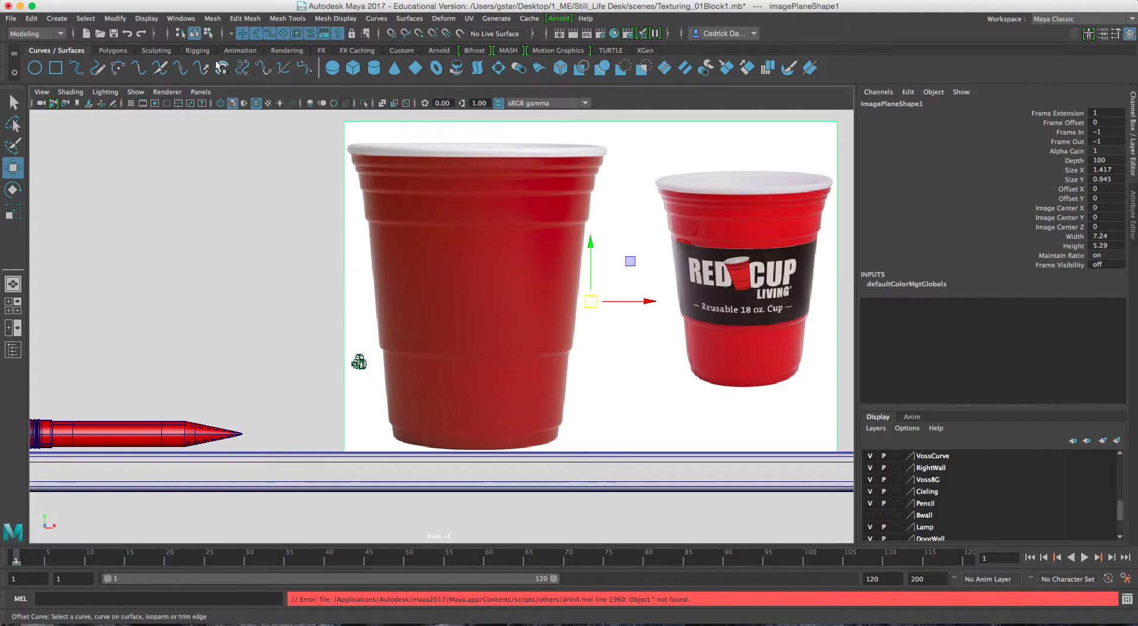
# Activate the EP Curve tool with its curve degree set to 3 Cubic.
pyautogui.keyDown('alt'); pyautogui.moveTo(355, 190); pyautogui.dragTo(530, 237, button='right'); pyautogui.keyUp('alt')
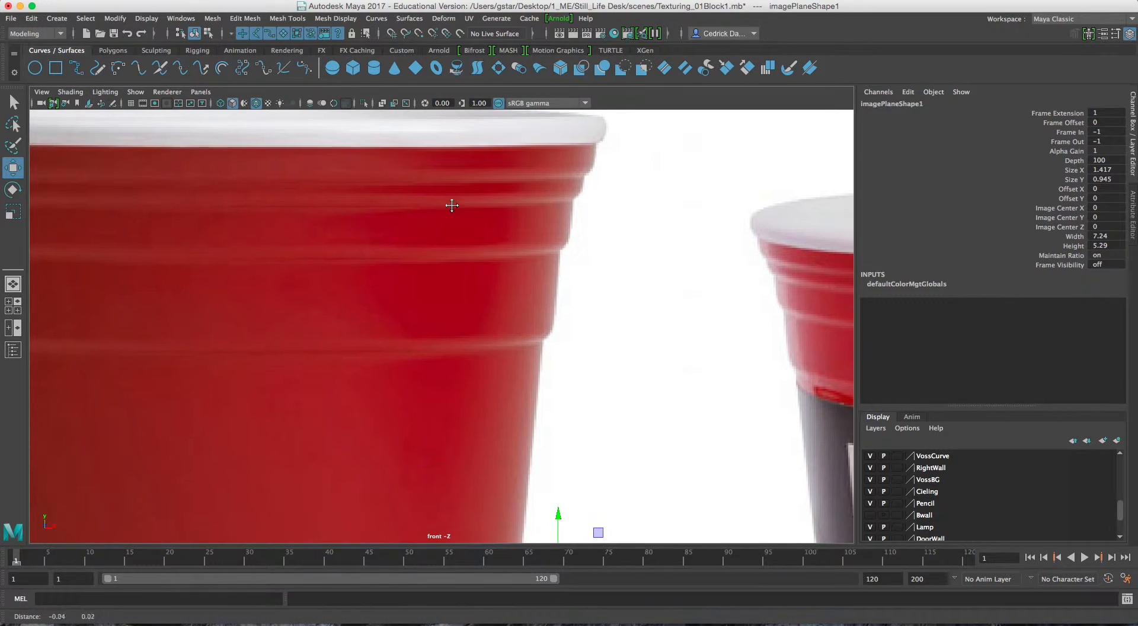
pyautogui.keyDown('alt'); pyautogui.moveTo(452, 204); pyautogui.dragTo(558, 224, button='right'); pyautogui.keyUp('alt')
pyautogui.click(55, 17)
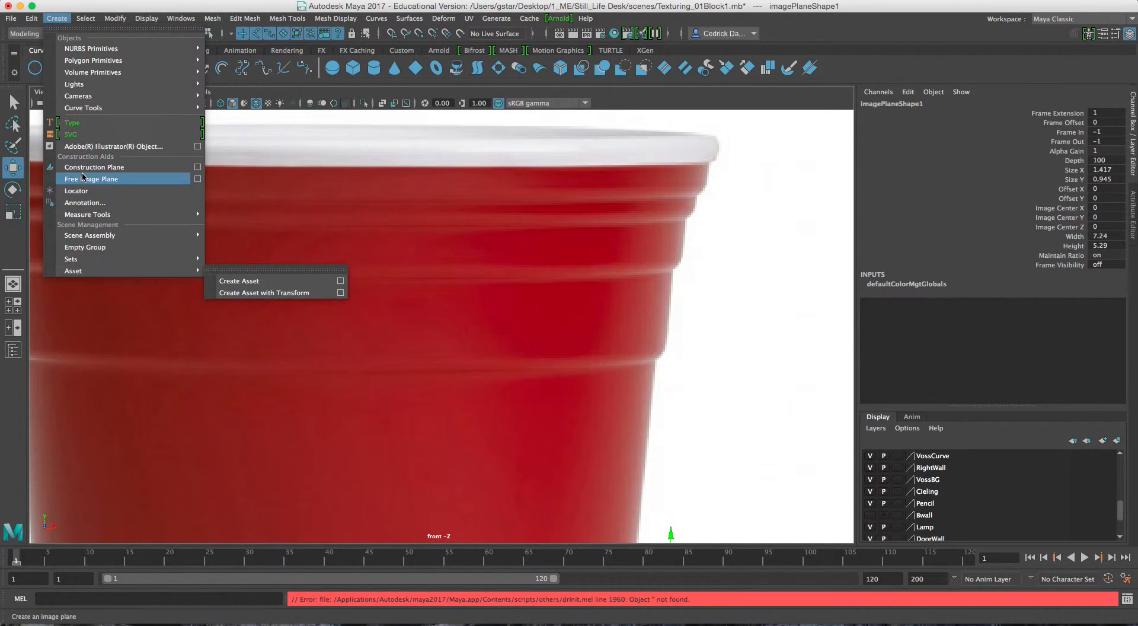
pyautogui.moveTo(89, 108)
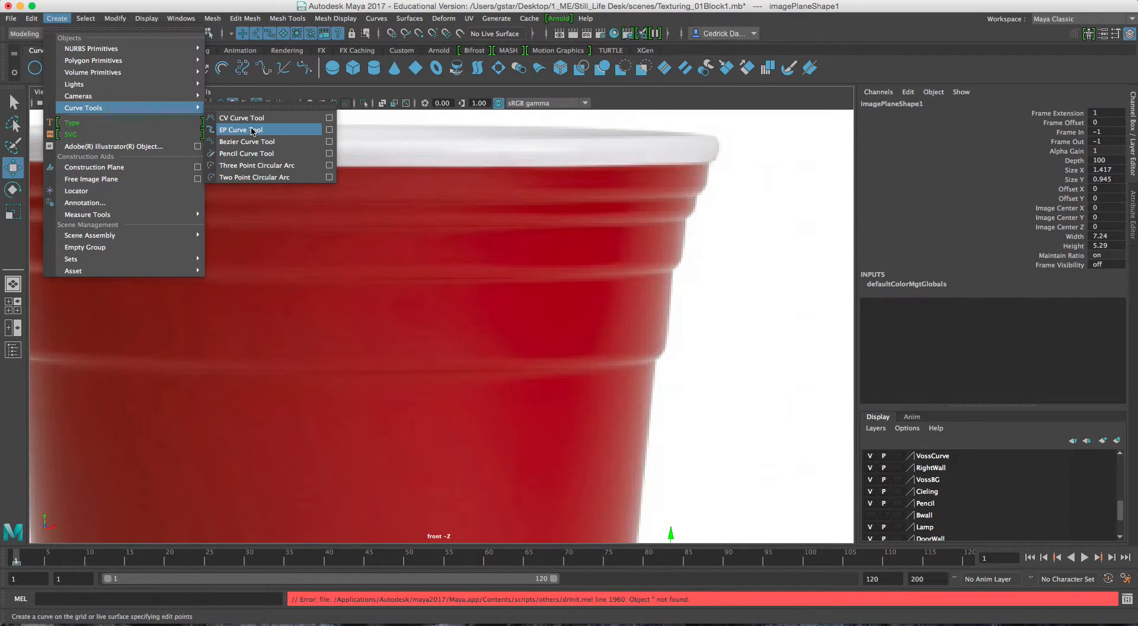
pyautogui.click(329, 130)
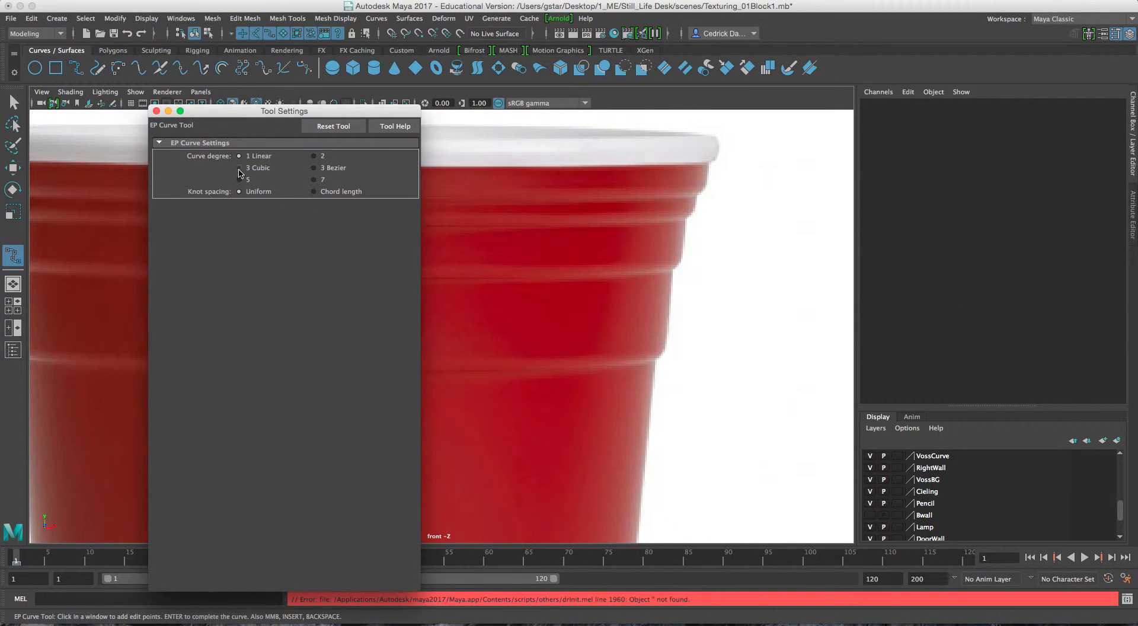
pyautogui.click(155, 111)
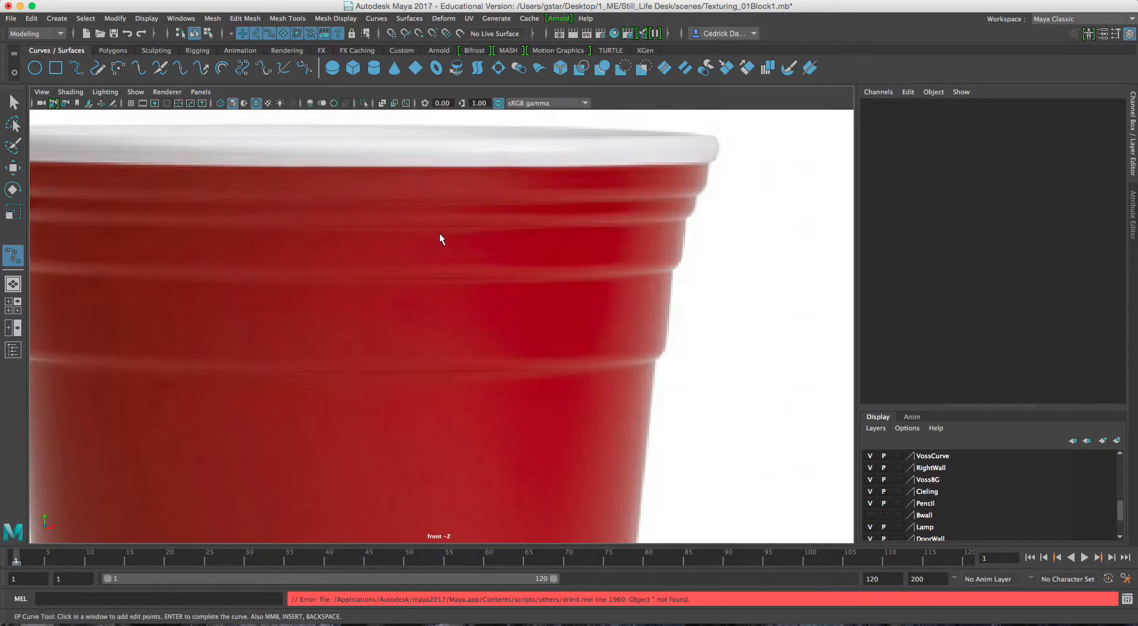
# Start a profile curve at the centre of the large cup's base and trace outward around the right bottom corner.
pyautogui.scroll(-3, 450, 237)
pyautogui.keyDown('alt'); pyautogui.moveTo(498, 342); pyautogui.dragTo(502, 265, button='middle'); pyautogui.keyUp('alt')
pyautogui.scroll(-2, 502, 265)
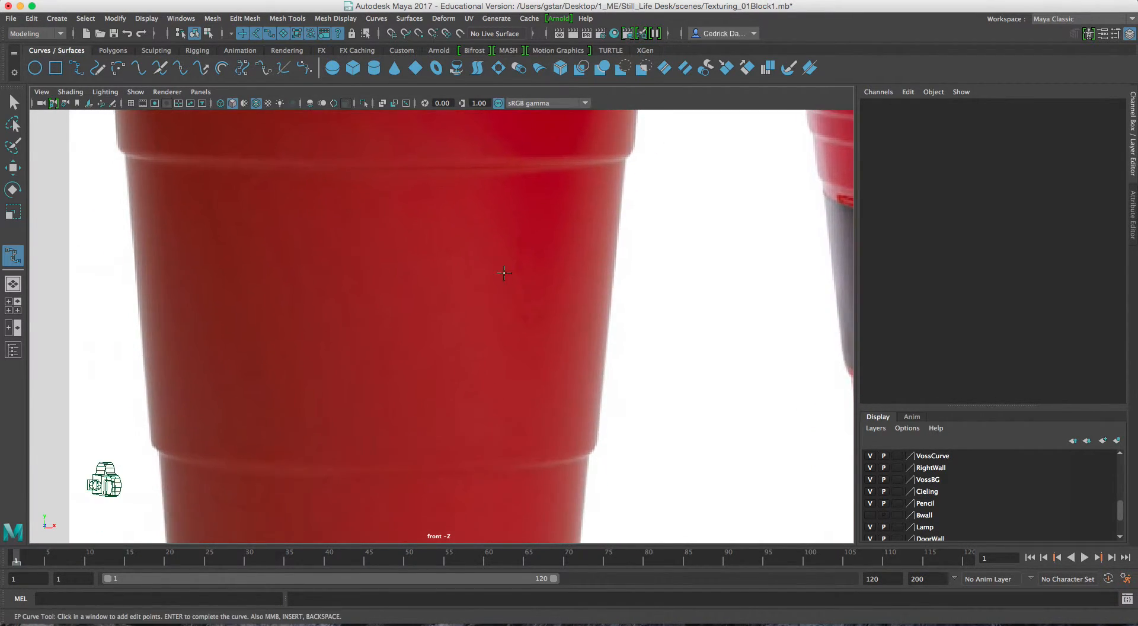
pyautogui.scroll(3, 495, 376)
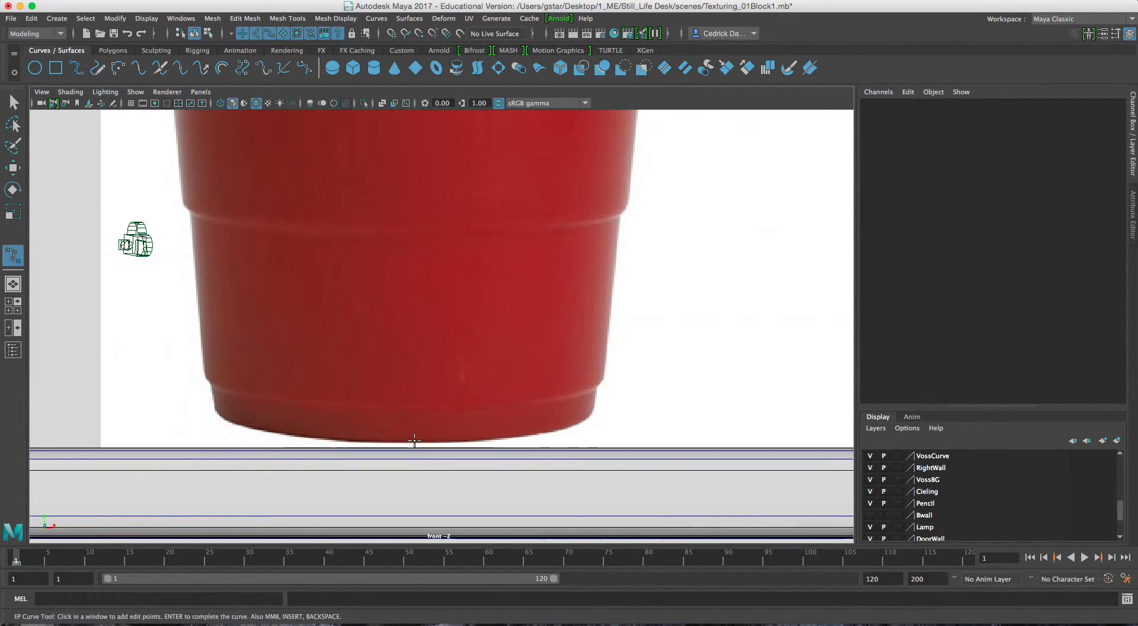
pyautogui.click(416, 436)
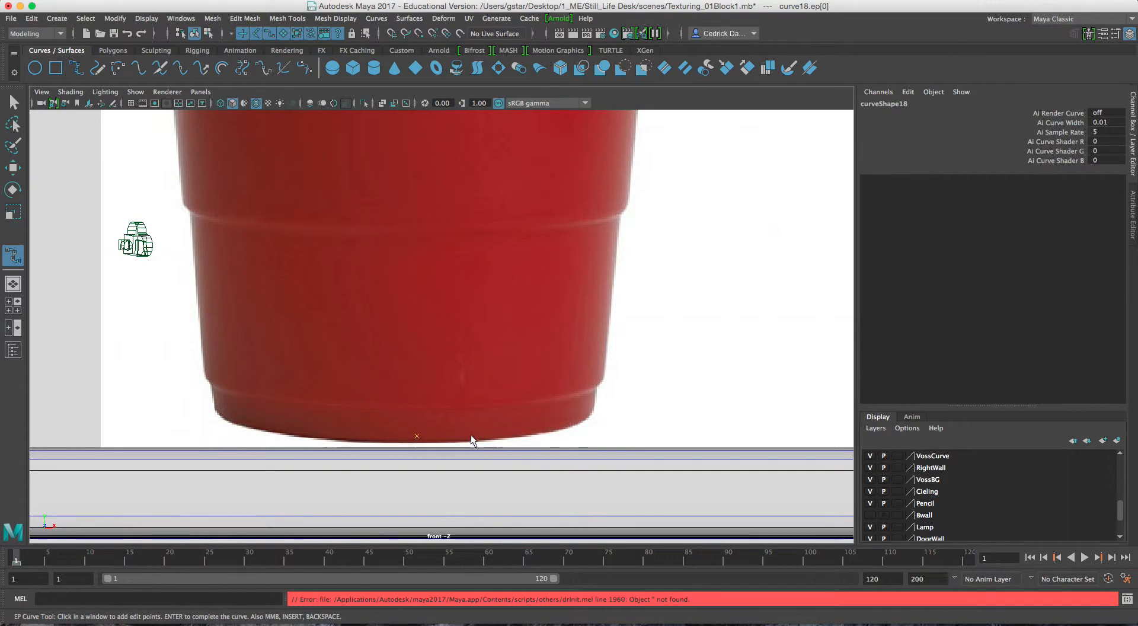
pyautogui.click(549, 436)
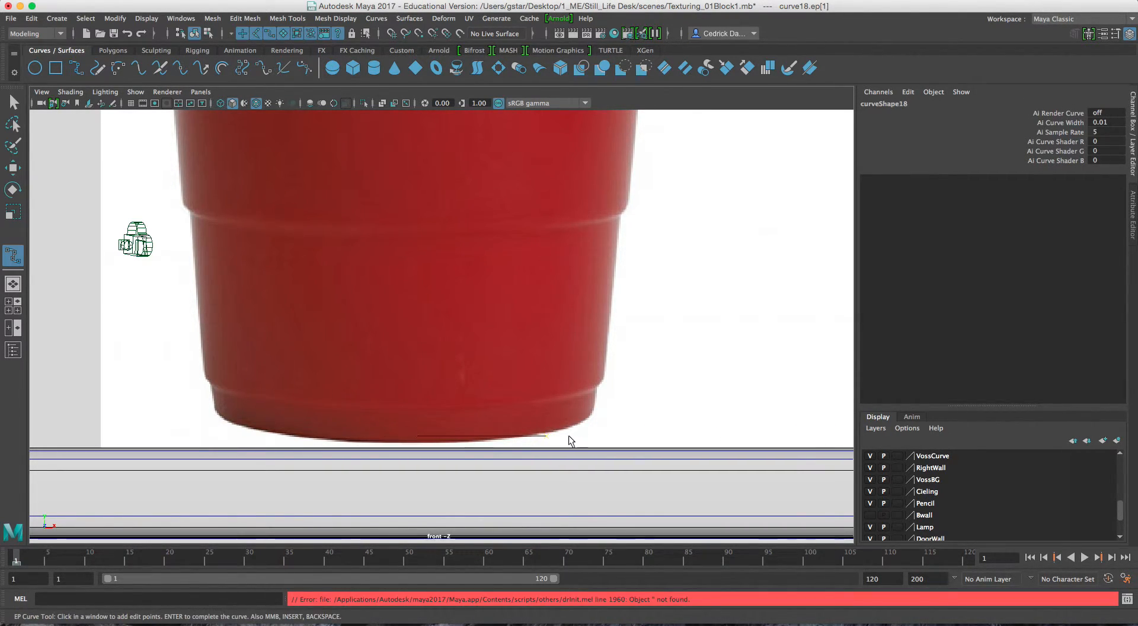
pyautogui.click(568, 436)
pyautogui.click(570, 436)
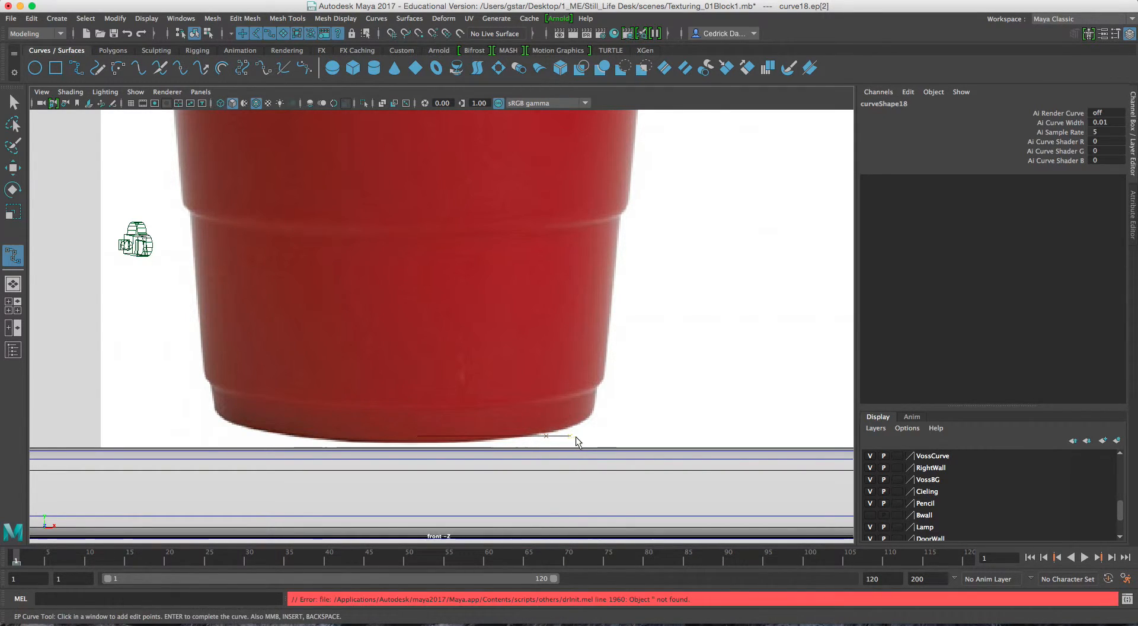
pyautogui.click(591, 427)
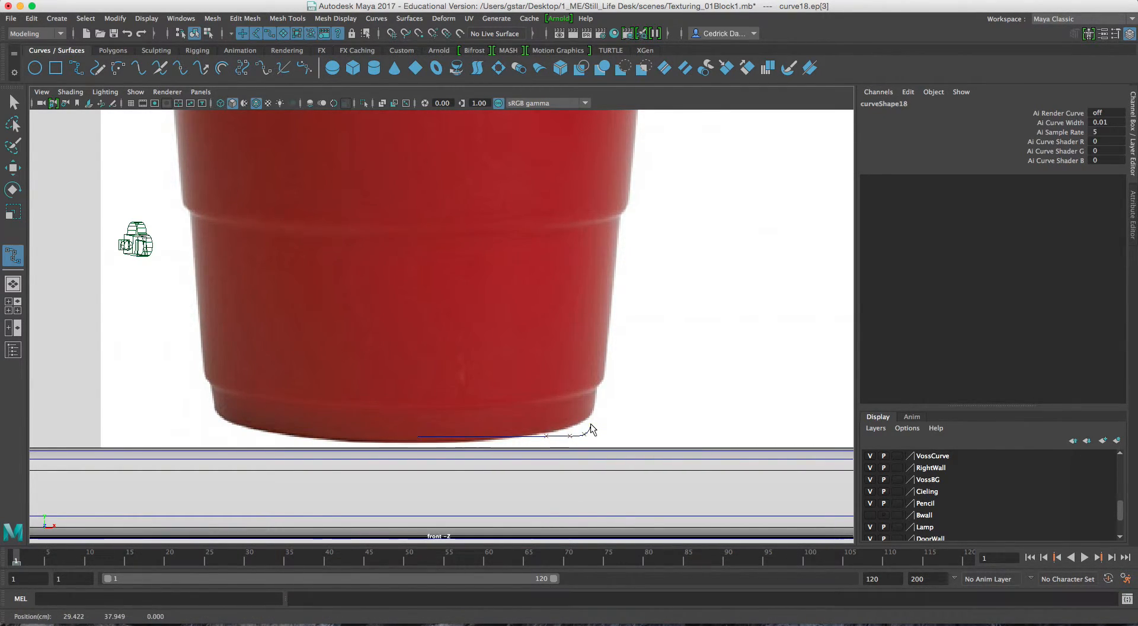
pyautogui.click(592, 418)
pyautogui.click(593, 412)
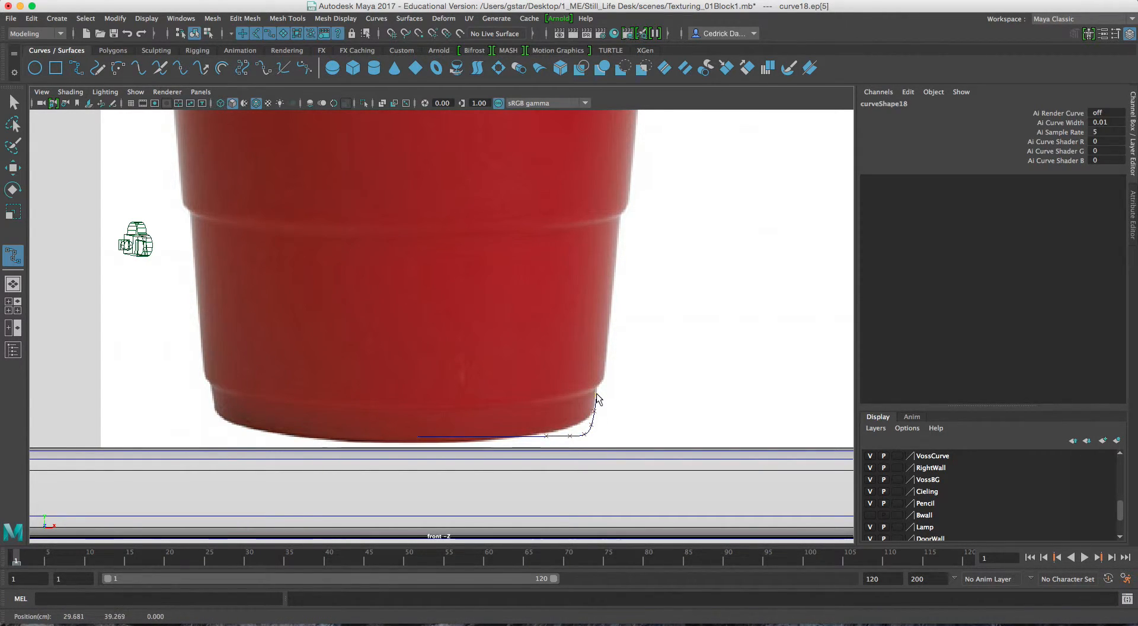
# Continue the profile curve over the lowest ridge and up the lower section to the second ridge.
pyautogui.click(598, 385)
pyautogui.click(604, 378)
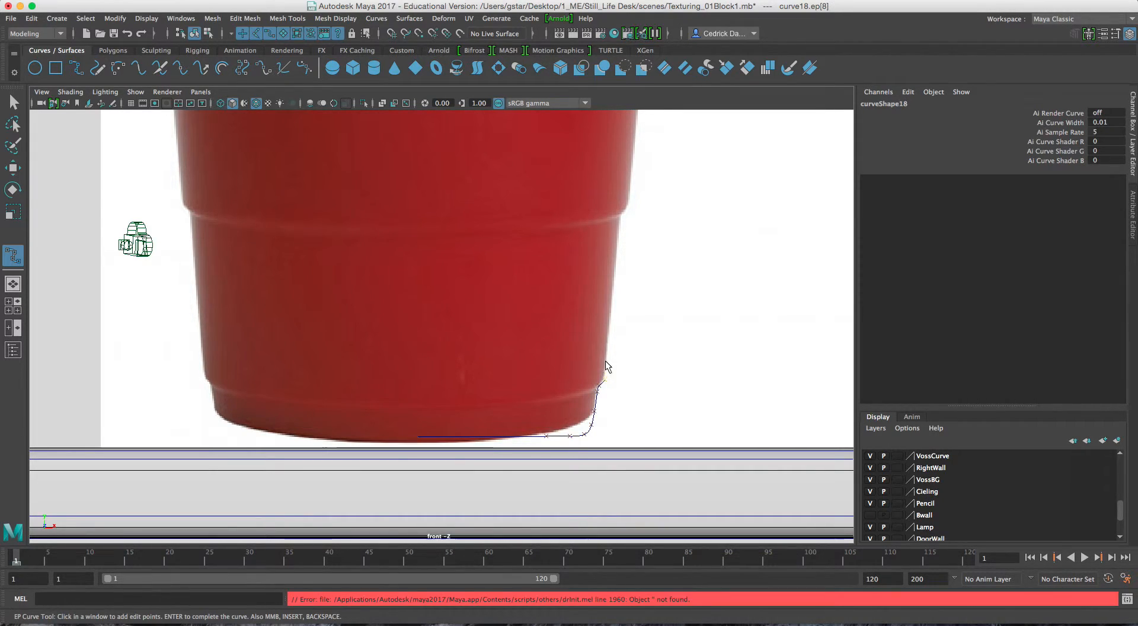
pyautogui.click(607, 357)
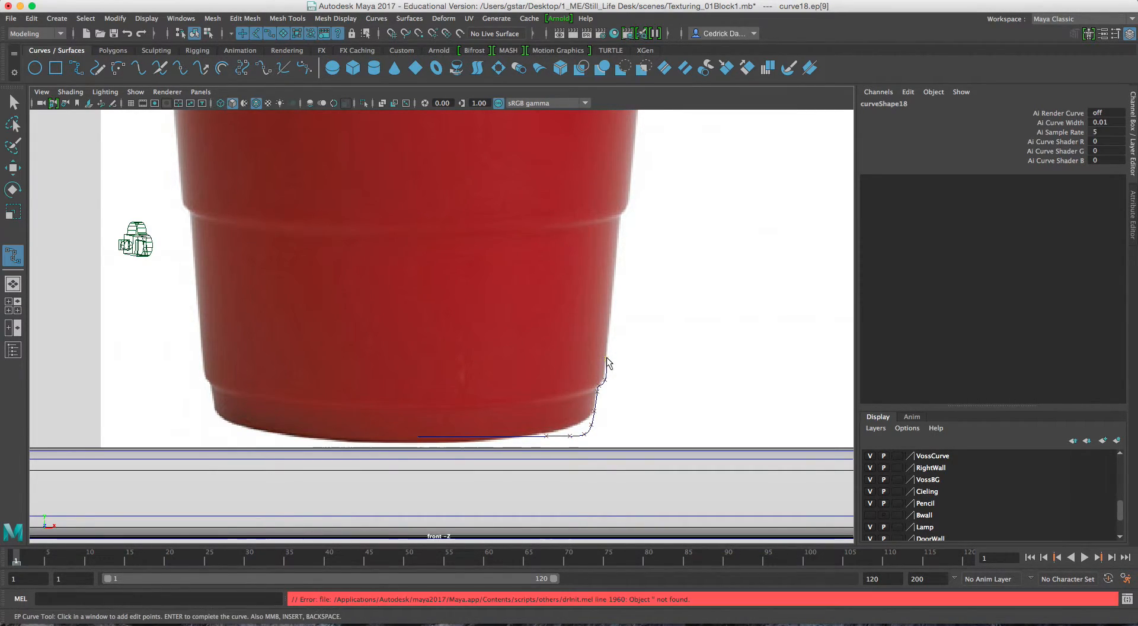
pyautogui.click(610, 312)
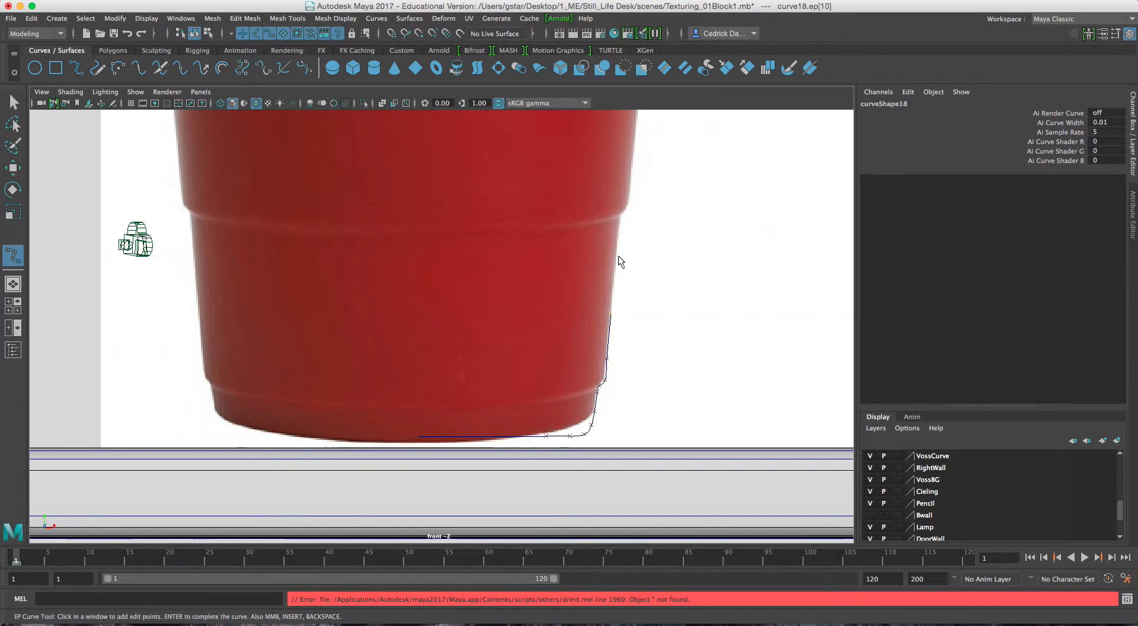
pyautogui.click(617, 240)
pyautogui.click(621, 215)
pyautogui.click(626, 208)
# Trace the profile curve up the cup's long middle wall to the third ridge.
pyautogui.keyDown('alt'); pyautogui.moveTo(633, 197); pyautogui.dragTo(613, 290, button='middle'); pyautogui.keyUp('alt')
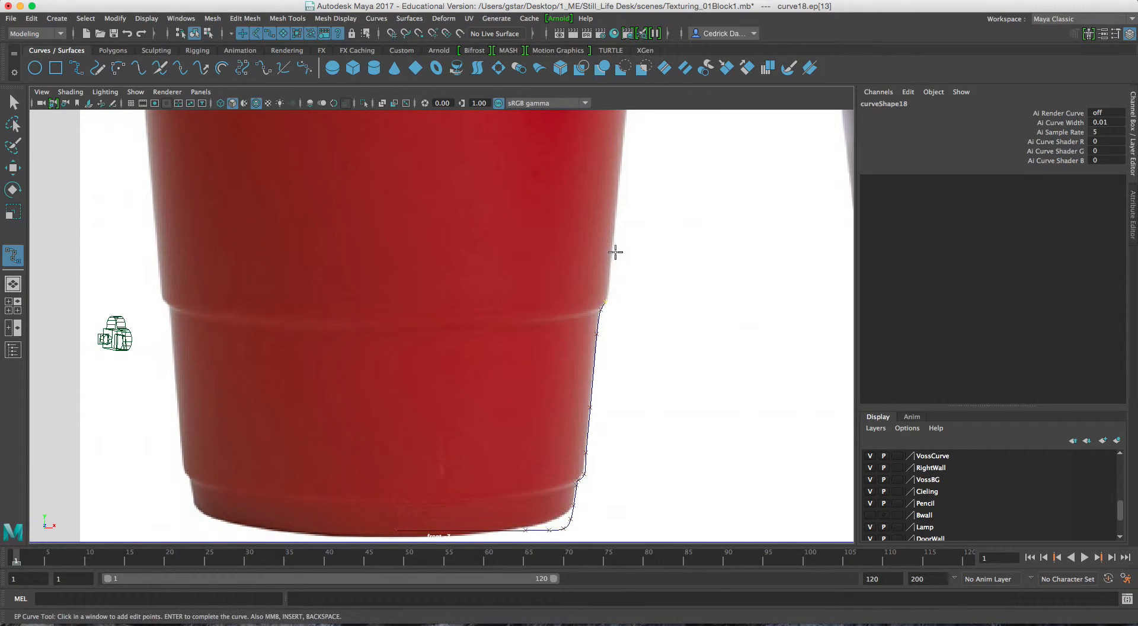
pyautogui.click(608, 286)
pyautogui.keyDown('alt'); pyautogui.moveTo(614, 230); pyautogui.dragTo(608, 290, button='middle'); pyautogui.keyUp('alt')
pyautogui.click(612, 257)
pyautogui.click(610, 247)
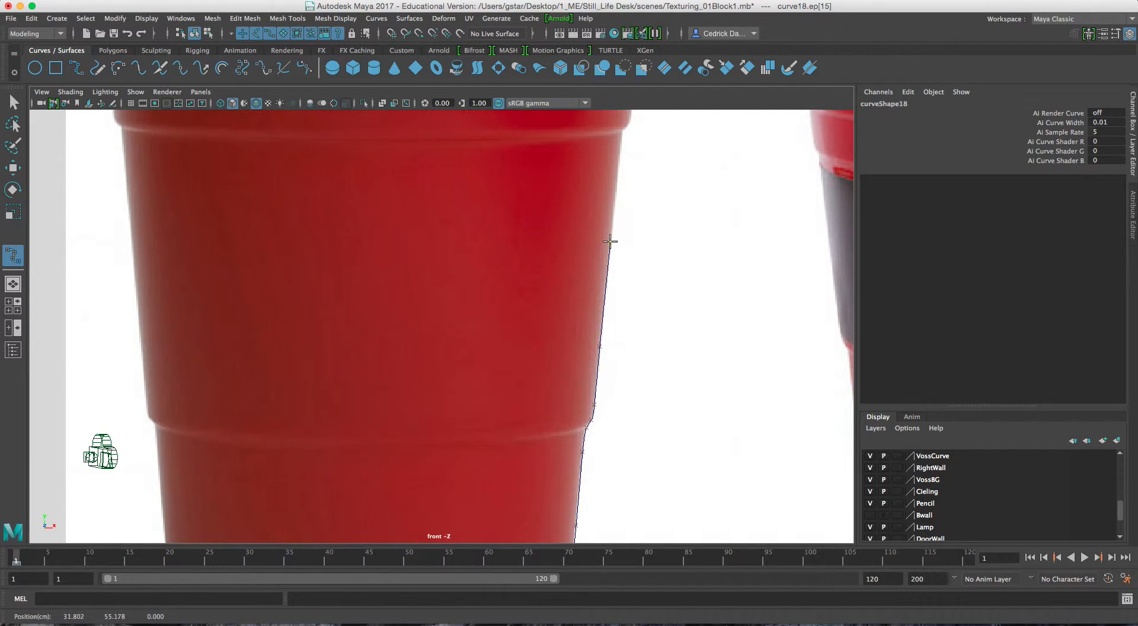
pyautogui.keyDown('alt'); pyautogui.moveTo(610, 243); pyautogui.dragTo(614, 272, button='middle'); pyautogui.keyUp('alt')
pyautogui.click(605, 224)
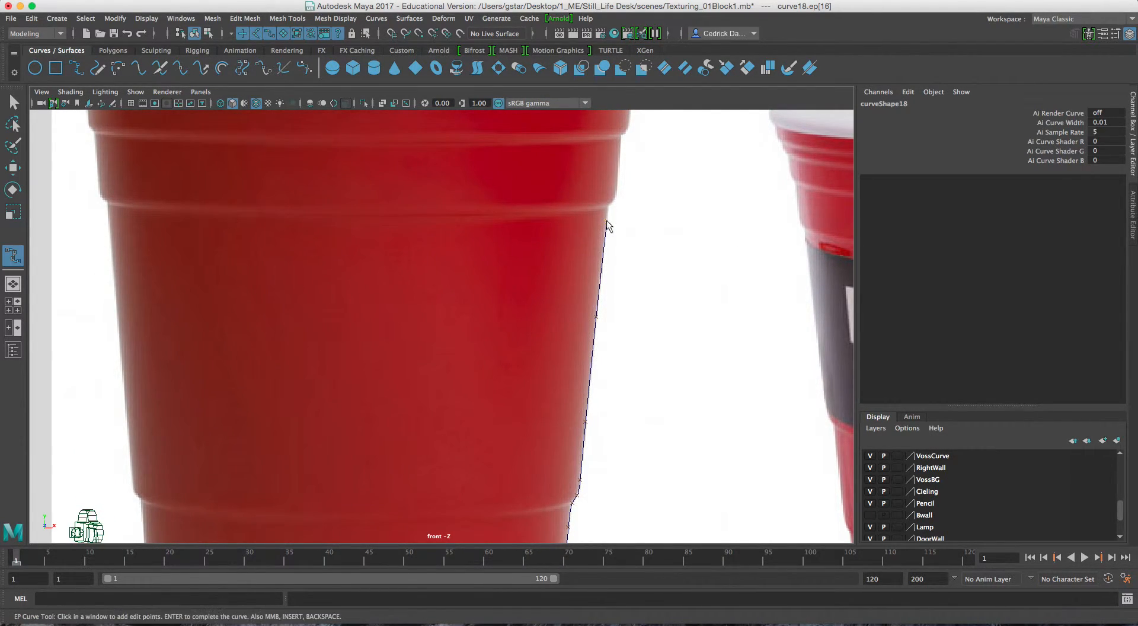
pyautogui.click(607, 211)
pyautogui.click(609, 207)
pyautogui.click(611, 205)
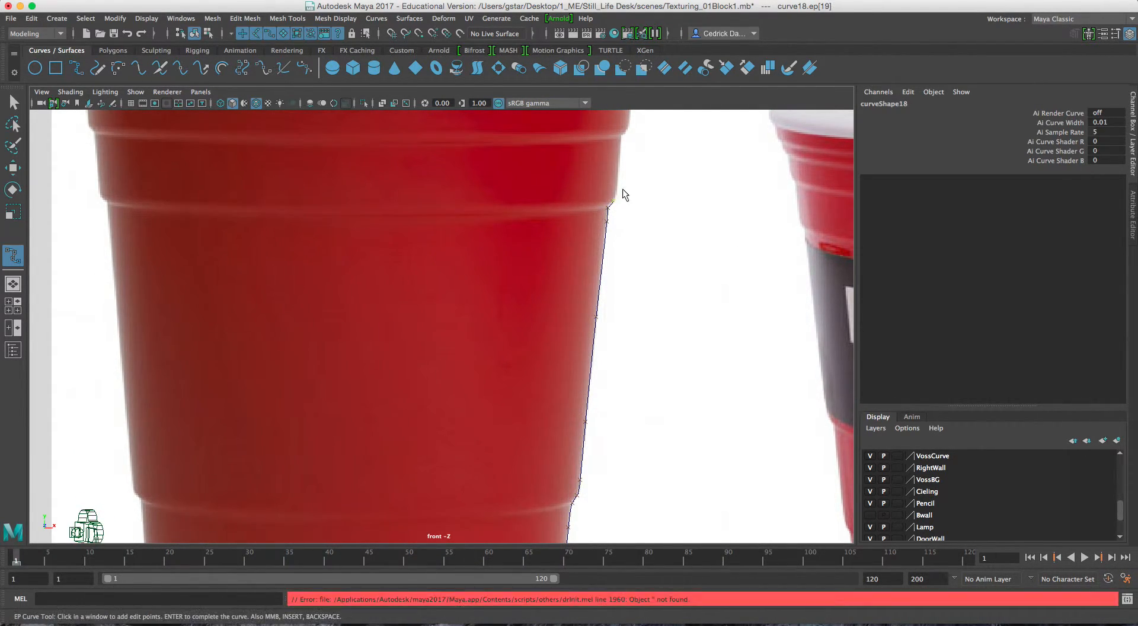
# Extend the profile curve up the two bands above the third ridge, following the cup's outer edge.
pyautogui.keyDown('alt'); pyautogui.moveTo(622, 193); pyautogui.dragTo(600, 247, button='middle'); pyautogui.keyUp('alt')
pyautogui.click(602, 253)
pyautogui.click(604, 223)
pyautogui.click(603, 209)
pyautogui.keyDown('alt'); pyautogui.moveTo(610, 211); pyautogui.dragTo(554, 285, button='middle'); pyautogui.keyUp('alt')
pyautogui.scroll(3, 554, 309)
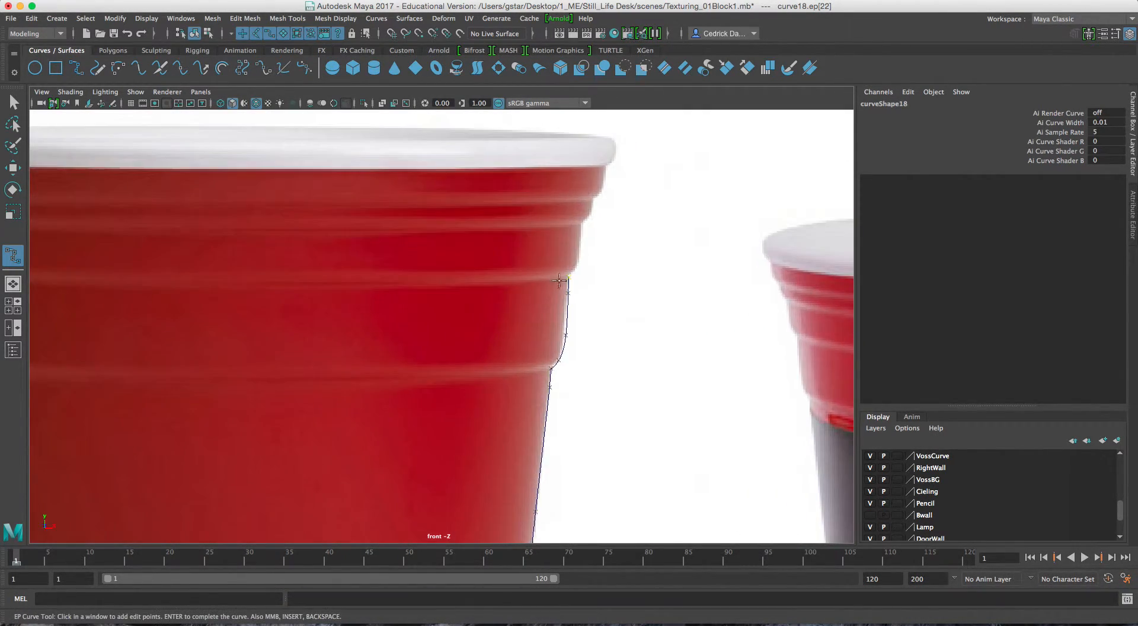
pyautogui.click(581, 252)
pyautogui.click(581, 226)
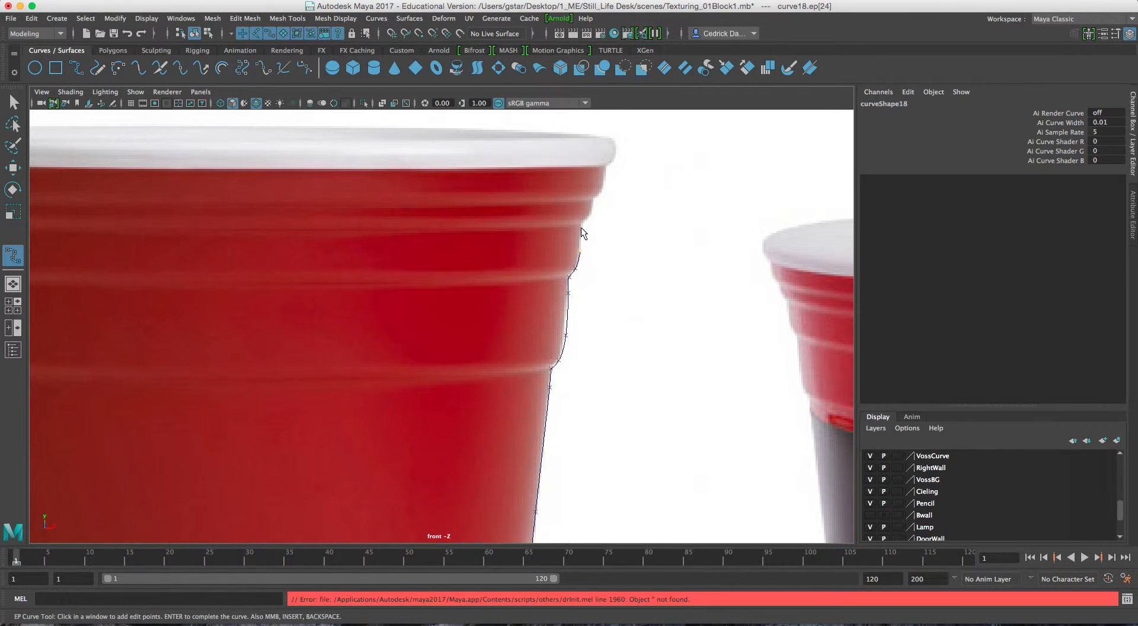
# Trace the narrow ribs of the outer wall up to the underside of the white rim.
pyautogui.click(584, 218)
pyautogui.click(590, 214)
pyautogui.click(593, 204)
pyautogui.click(601, 192)
pyautogui.click(605, 174)
pyautogui.click(606, 163)
# Wrap the profile curve around the white rim and bring it back down on the inner side.
pyautogui.click(611, 158)
pyautogui.click(617, 145)
pyautogui.click(609, 138)
pyautogui.click(601, 146)
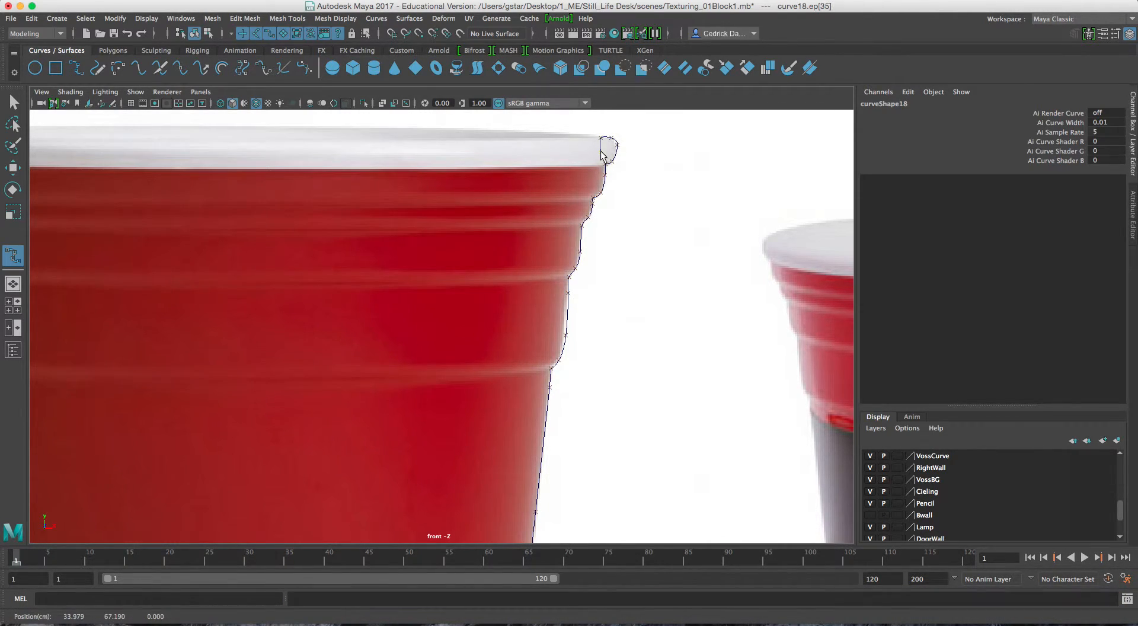
pyautogui.click(600, 154)
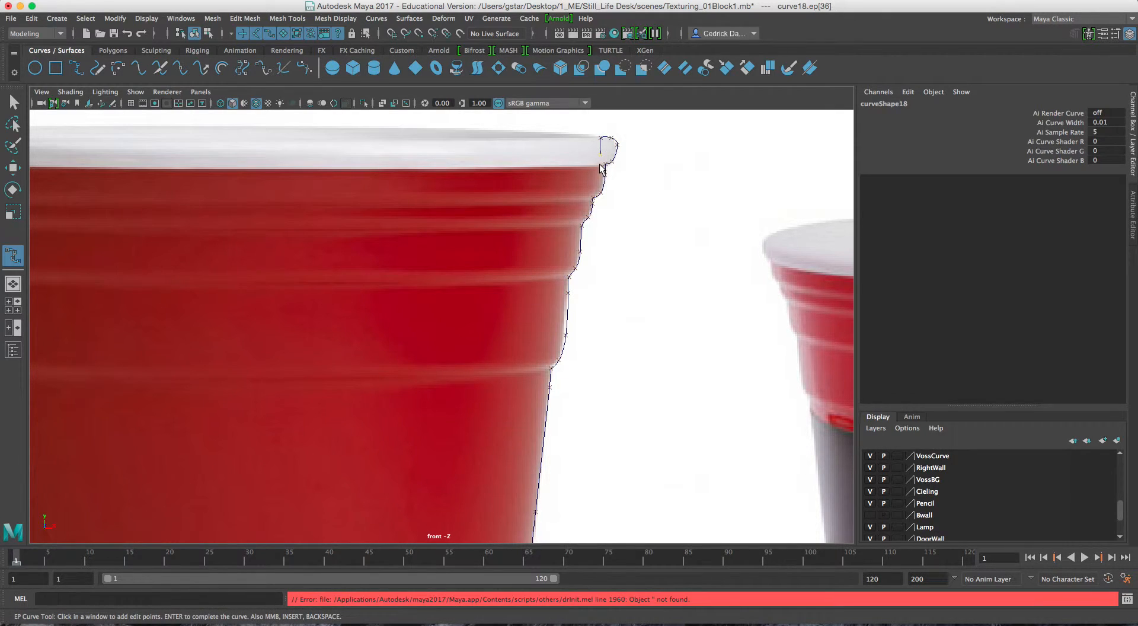
# Trace the inner wall down past the upper ribs, slightly inside the outer line, to give the cup thickness.
pyautogui.click(598, 188)
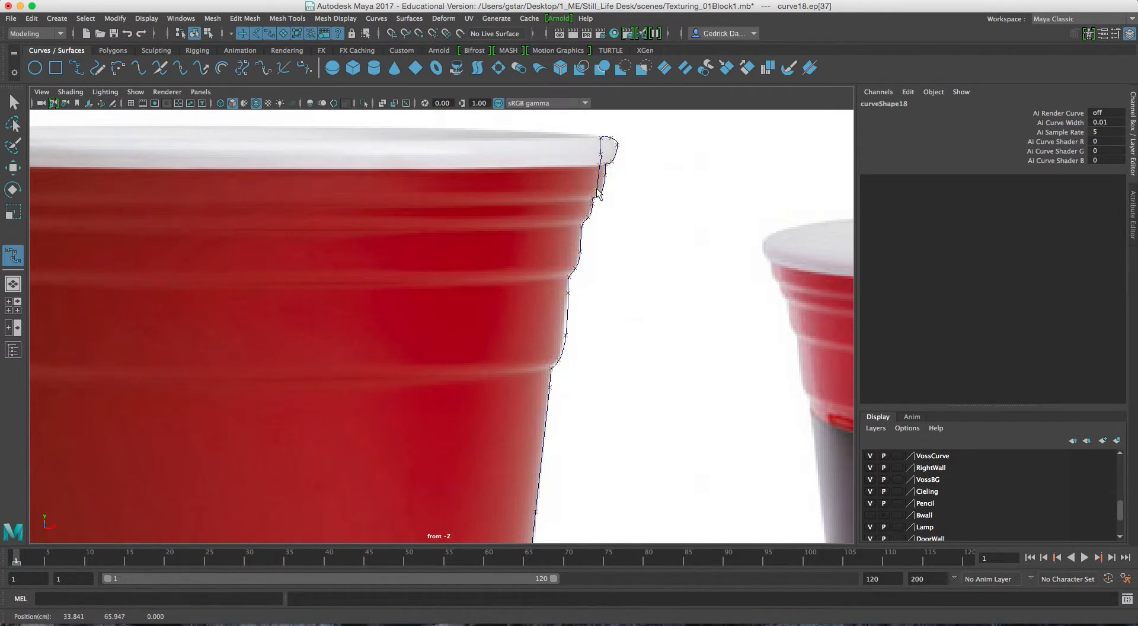
pyautogui.click(596, 197)
pyautogui.click(586, 209)
pyautogui.click(583, 217)
pyautogui.click(572, 225)
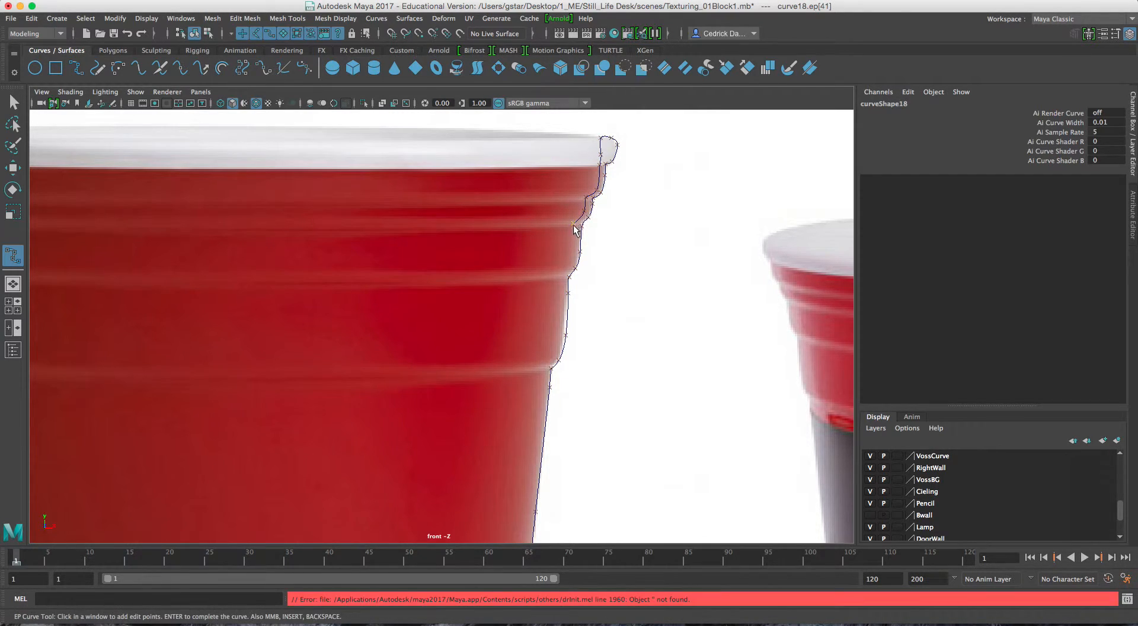
pyautogui.click(574, 264)
pyautogui.click(564, 275)
# Trace the inner wall past the lowest of the upper ridges and down the smooth wall section, slightly inside the outer line.
pyautogui.keyDown('alt'); pyautogui.moveTo(563, 299); pyautogui.dragTo(566, 250, button='middle'); pyautogui.keyUp('alt')
pyautogui.click(560, 293)
pyautogui.click(544, 320)
pyautogui.keyDown('alt'); pyautogui.moveTo(546, 353); pyautogui.dragTo(549, 288, button='middle'); pyautogui.keyUp('alt')
pyautogui.click(549, 287)
pyautogui.keyDown('alt'); pyautogui.moveTo(546, 368); pyautogui.dragTo(541, 310, button='middle'); pyautogui.keyUp('alt')
pyautogui.click(538, 335)
pyautogui.keyDown('alt'); pyautogui.moveTo(538, 350); pyautogui.dragTo(553, 151, button='middle'); pyautogui.keyUp('alt')
pyautogui.click(523, 376)
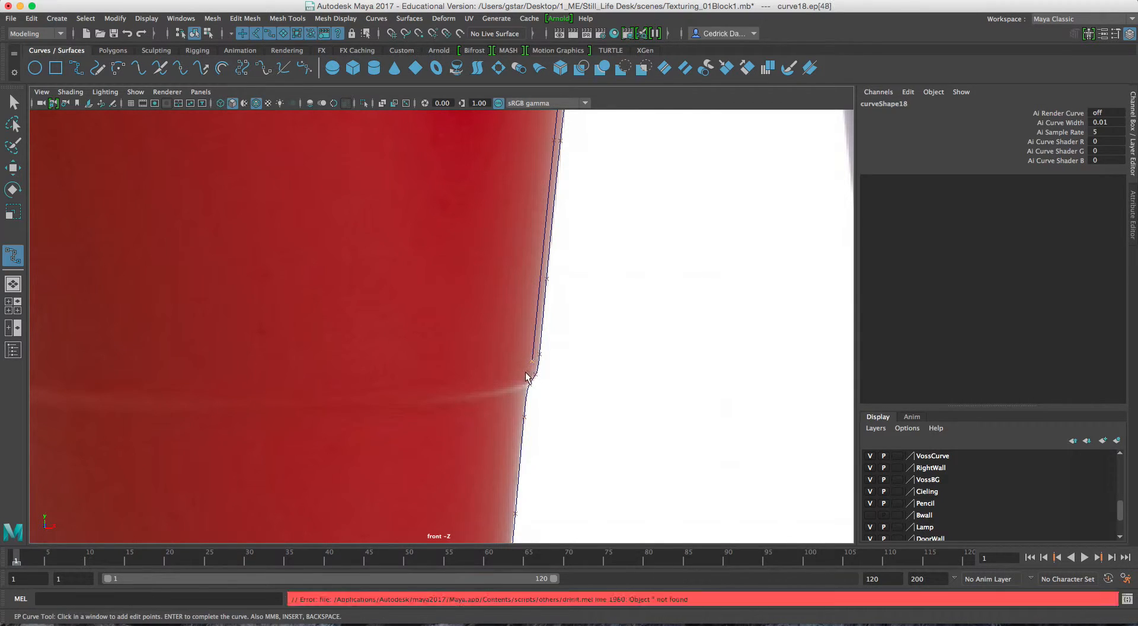
pyautogui.click(511, 397)
pyautogui.press('BackSpace')
pyautogui.moveTo(541, 308); pyautogui.dragTo(527, 372)
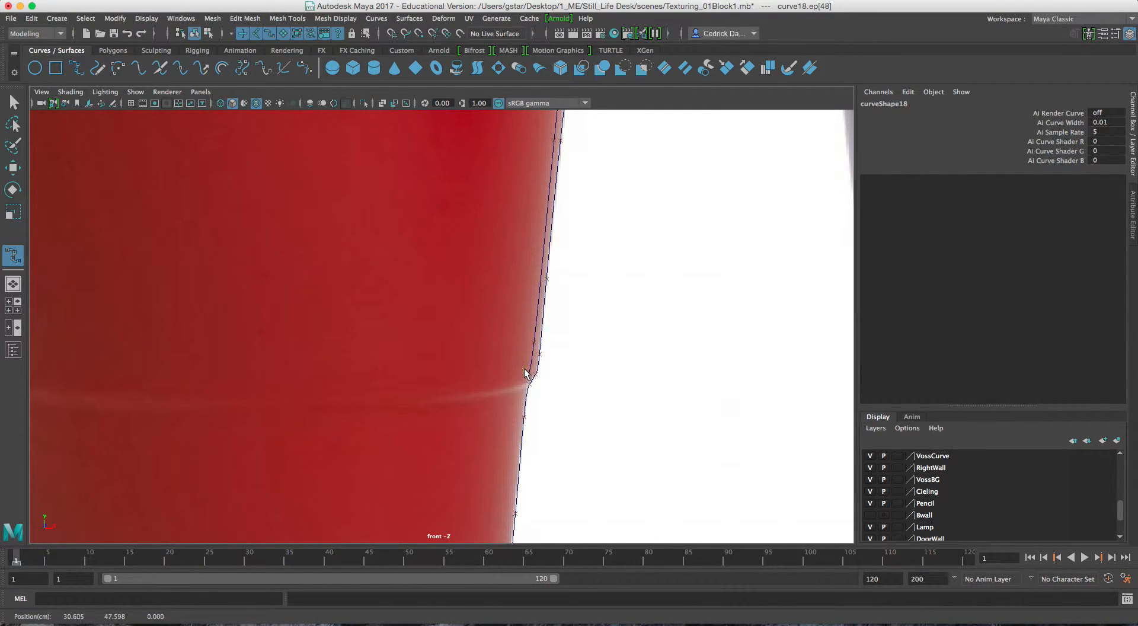
pyautogui.press('BackSpace')
pyautogui.press('BackSpace')
pyautogui.press('BackSpace')
# Retrace the inner wall down the smooth section and around the ridge on the cup's lower body, just inside the outer line.
pyautogui.moveTo(550, 171); pyautogui.dragTo(548, 196)
pyautogui.moveTo(518, 298); pyautogui.dragTo(537, 277)
pyautogui.click(536, 354)
pyautogui.click(528, 373)
pyautogui.click(519, 395)
# Continue the inner wall down the lower section and around the ridge just above the cup's base.
pyautogui.keyDown('alt'); pyautogui.moveTo(500, 539); pyautogui.dragTo(535, 355, button='middle'); pyautogui.keyUp('alt')
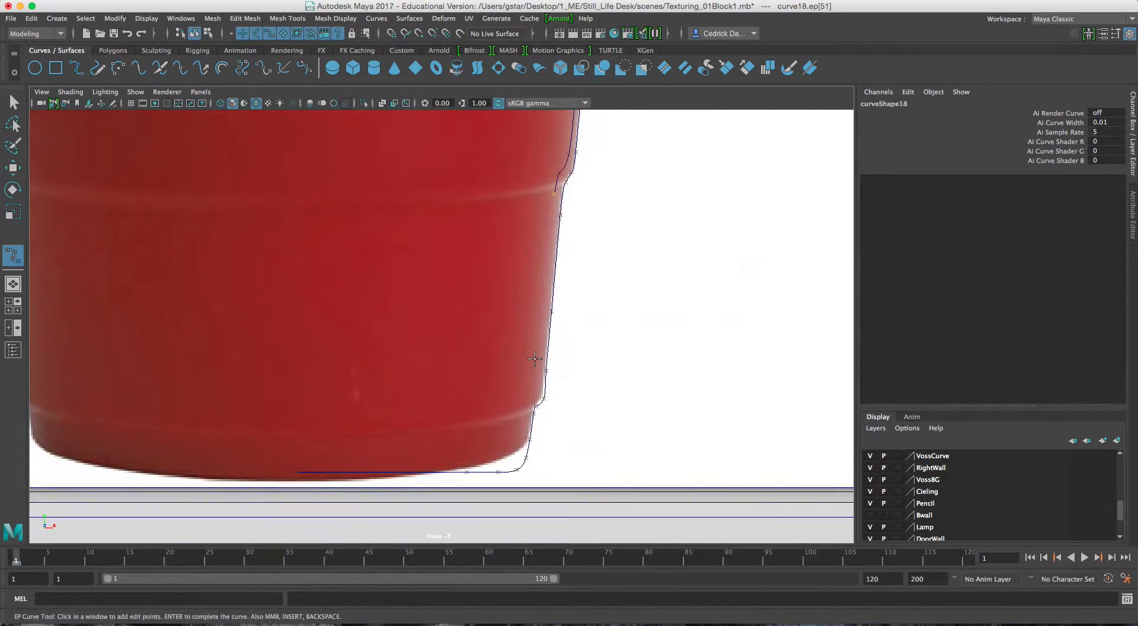
pyautogui.click(543, 317)
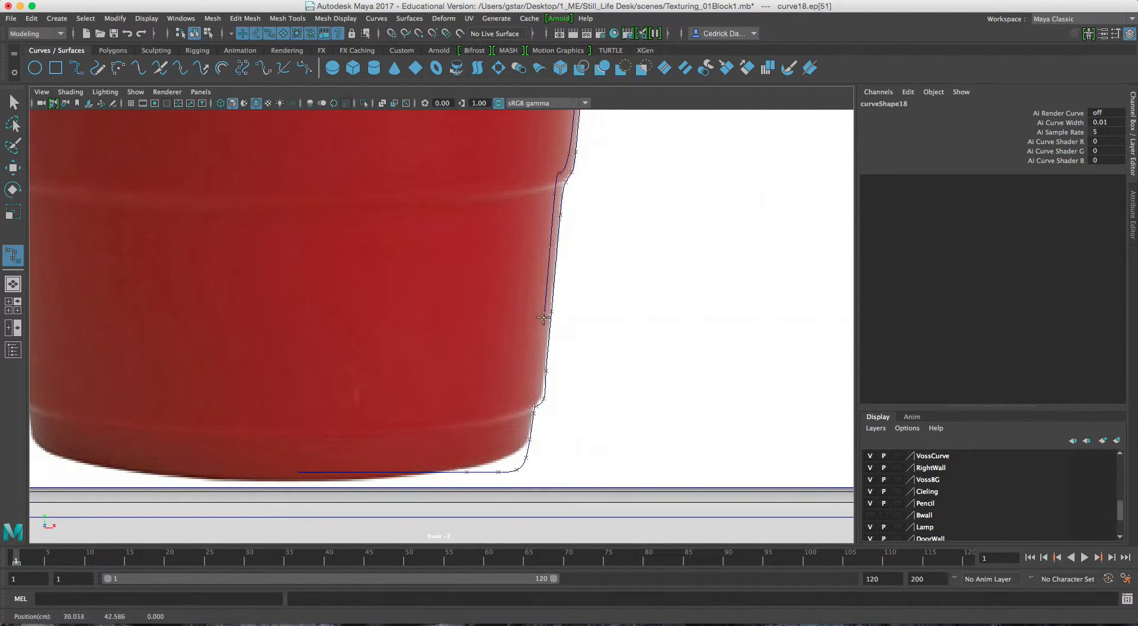
pyautogui.click(548, 271)
pyautogui.click(540, 368)
pyautogui.click(537, 389)
pyautogui.click(530, 401)
pyautogui.click(525, 418)
# Round the inner bottom corner, run the inner floor line to the cup's center above the outer base line, and finish the curve.
pyautogui.click(521, 454)
pyautogui.click(500, 467)
pyautogui.click(392, 460)
pyautogui.click(302, 461)
pyautogui.press('w')
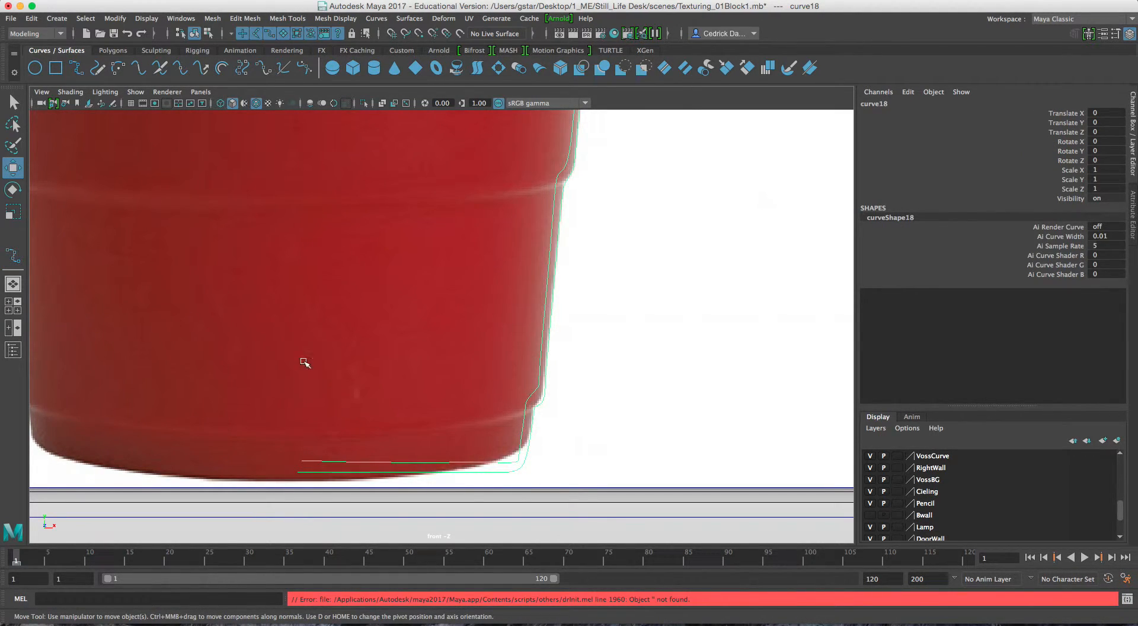
pyautogui.scroll(-5, 483, 343)
pyautogui.click(264, 337)
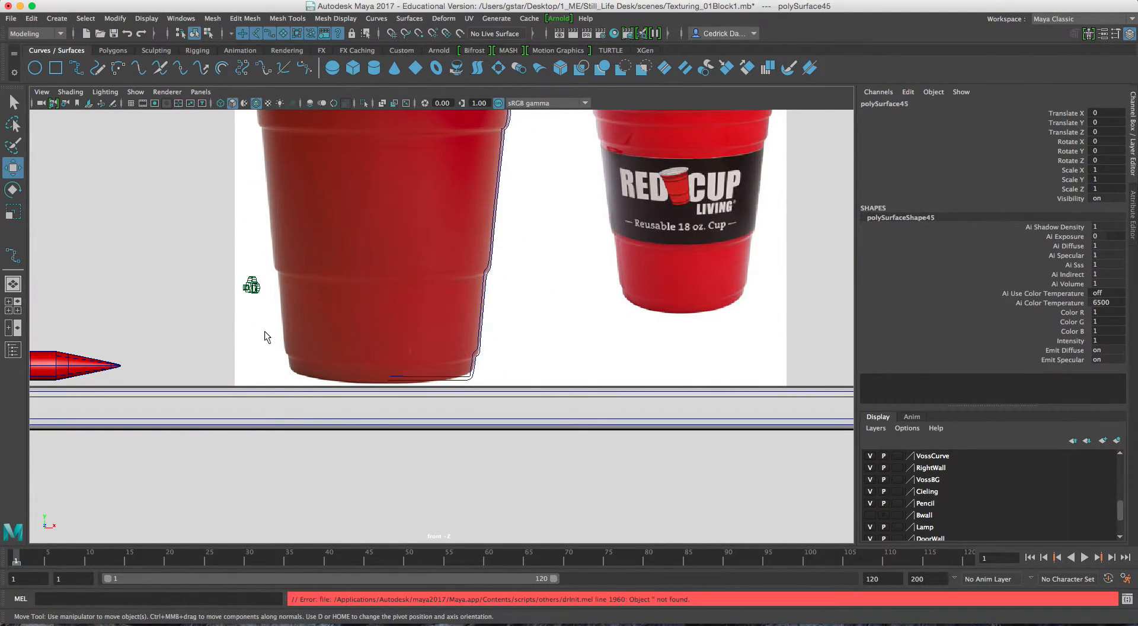
pyautogui.click(260, 331)
pyautogui.click(260, 333)
pyautogui.scroll(-5, 290, 240)
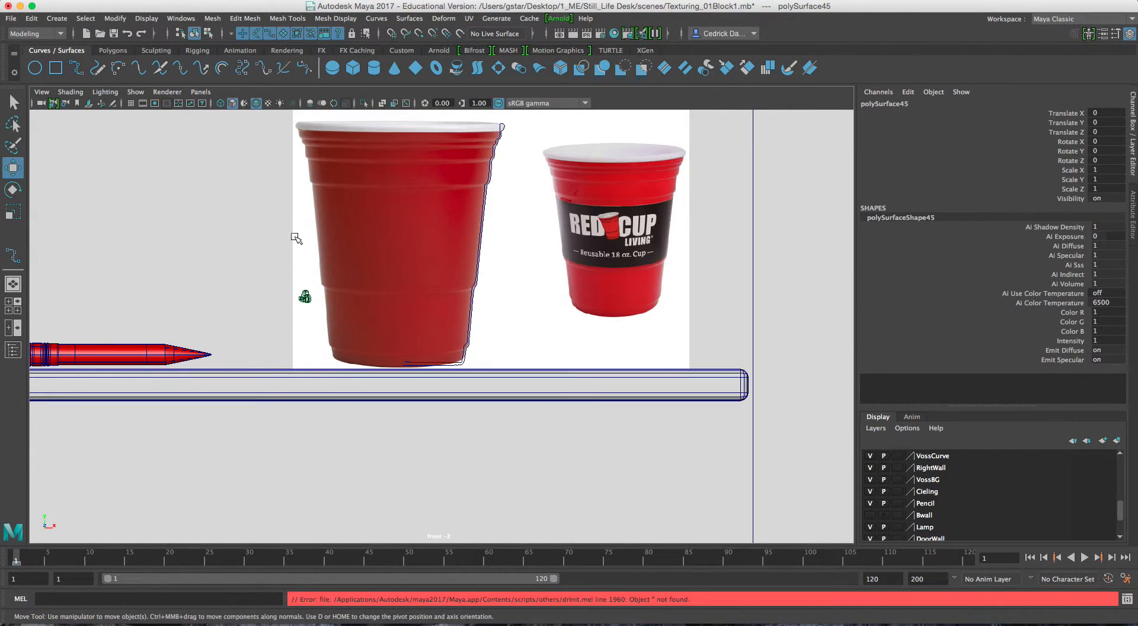
pyautogui.moveTo(277, 226); pyautogui.dragTo(287, 237)
# Delete the cup reference image in the perspective view, with the scene displayed as wireframe.
pyautogui.press('space')
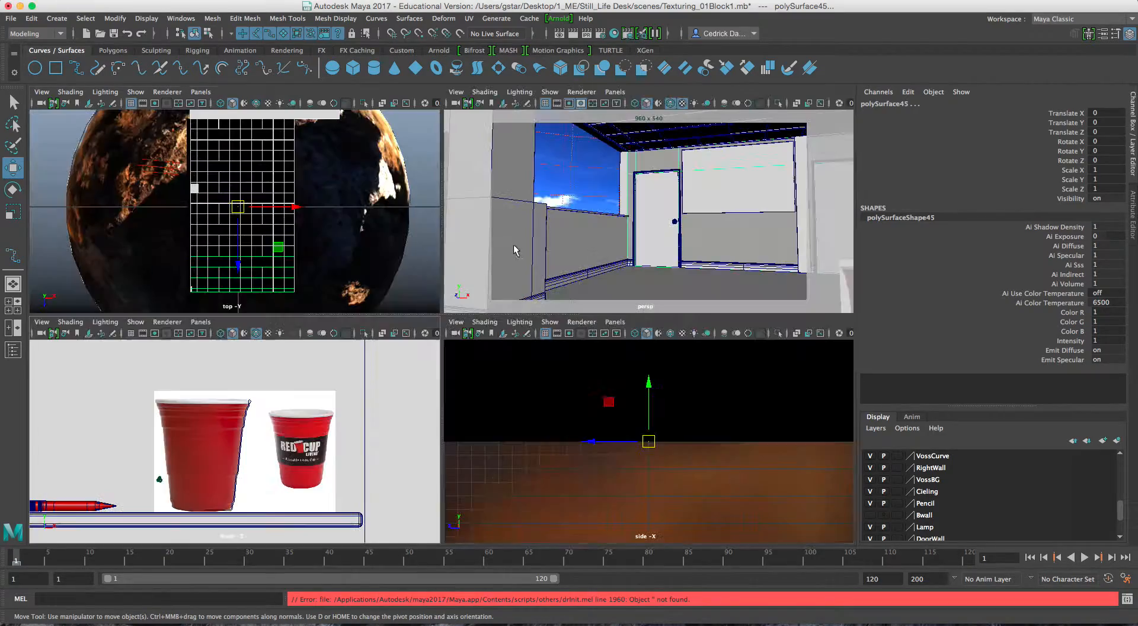
pyautogui.press('space')
pyautogui.scroll(-8, 597, 270)
pyautogui.keyDown('alt'); pyautogui.moveTo(597, 285); pyautogui.dragTo(582, 260, button='middle'); pyautogui.keyUp('alt')
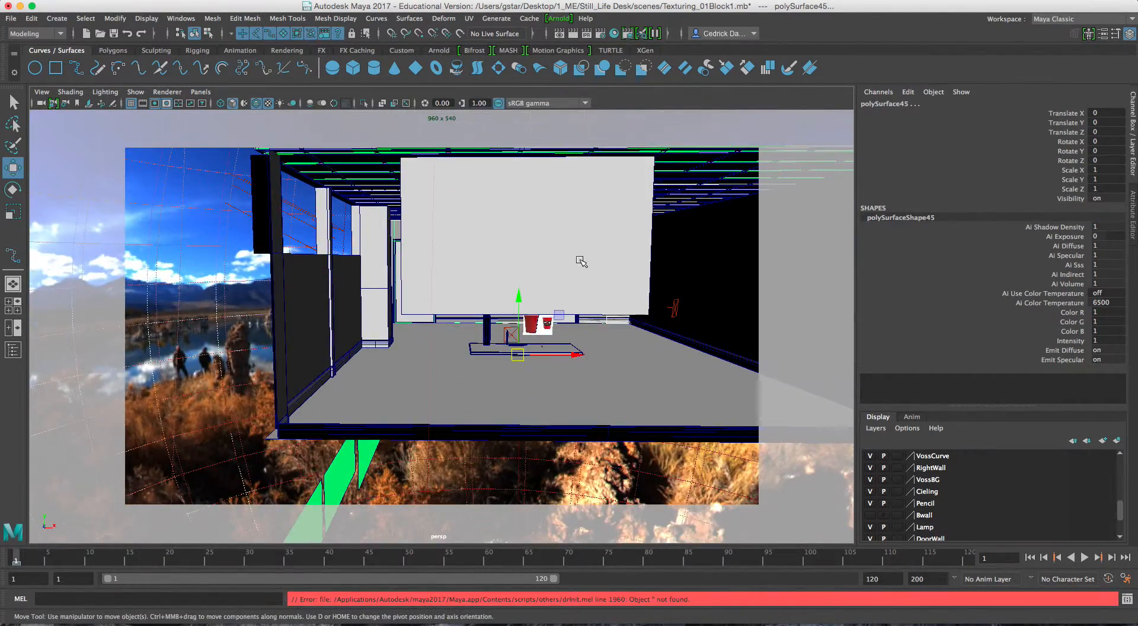
pyautogui.scroll(3, 582, 260)
pyautogui.keyDown('alt'); pyautogui.moveTo(592, 308); pyautogui.dragTo(560, 303, button='middle'); pyautogui.keyUp('alt')
pyautogui.scroll(4, 560, 304)
pyautogui.click(557, 296)
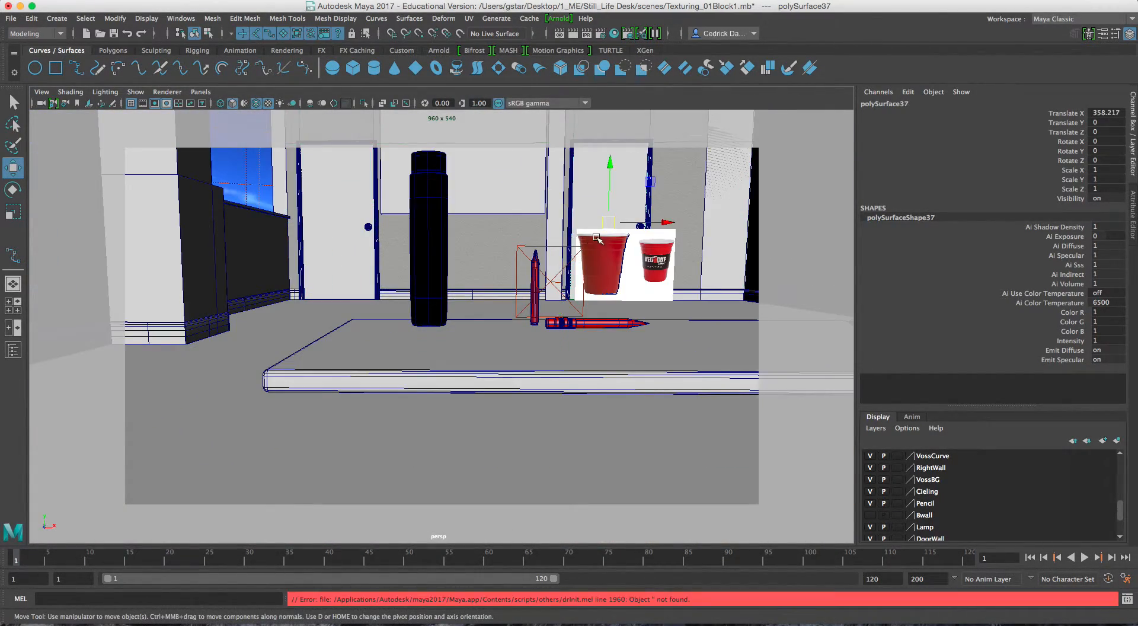
pyautogui.press('f')
pyautogui.press('[')
pyautogui.click(468, 297)
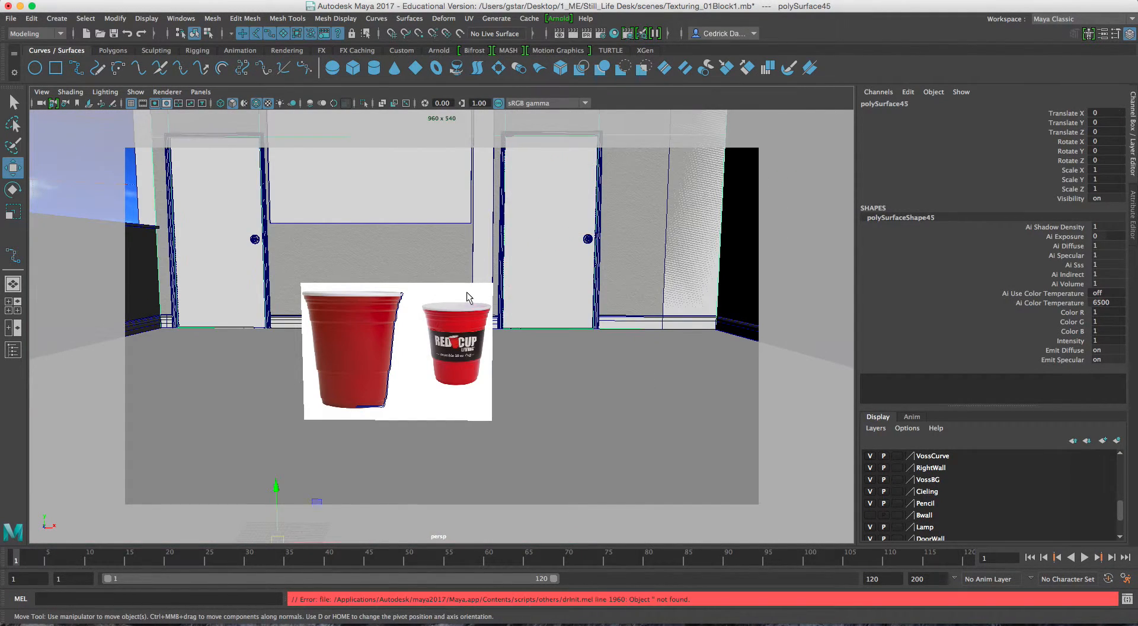
pyautogui.press('4')
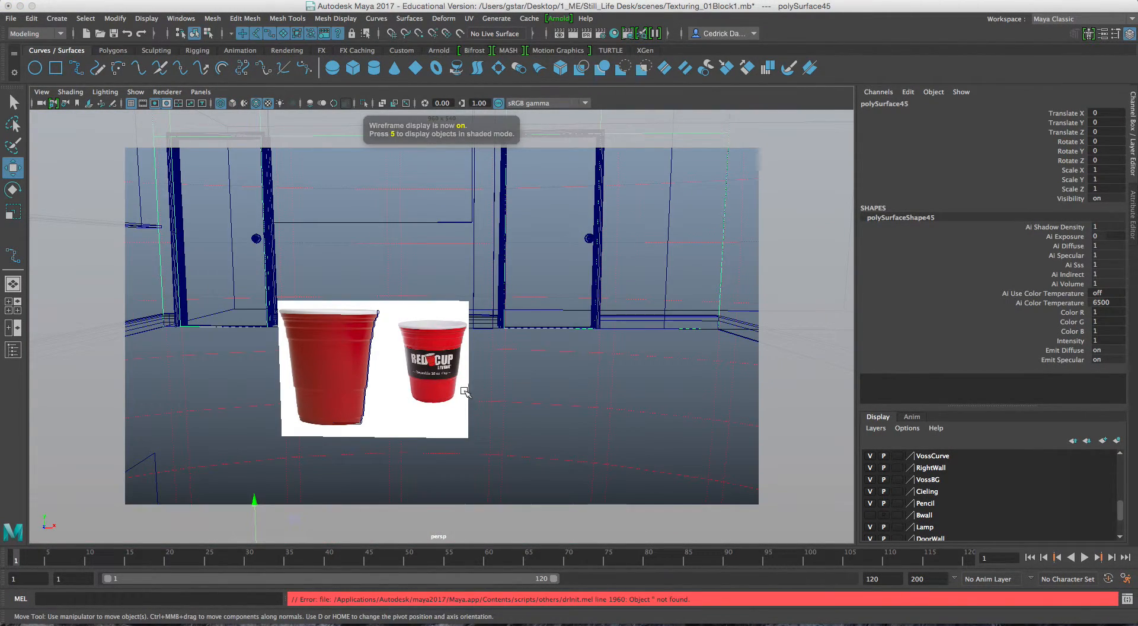
pyautogui.click(474, 393)
pyautogui.press('Delete')
# Select the cup profile curve and isolate it in the front view.
pyautogui.click(373, 381)
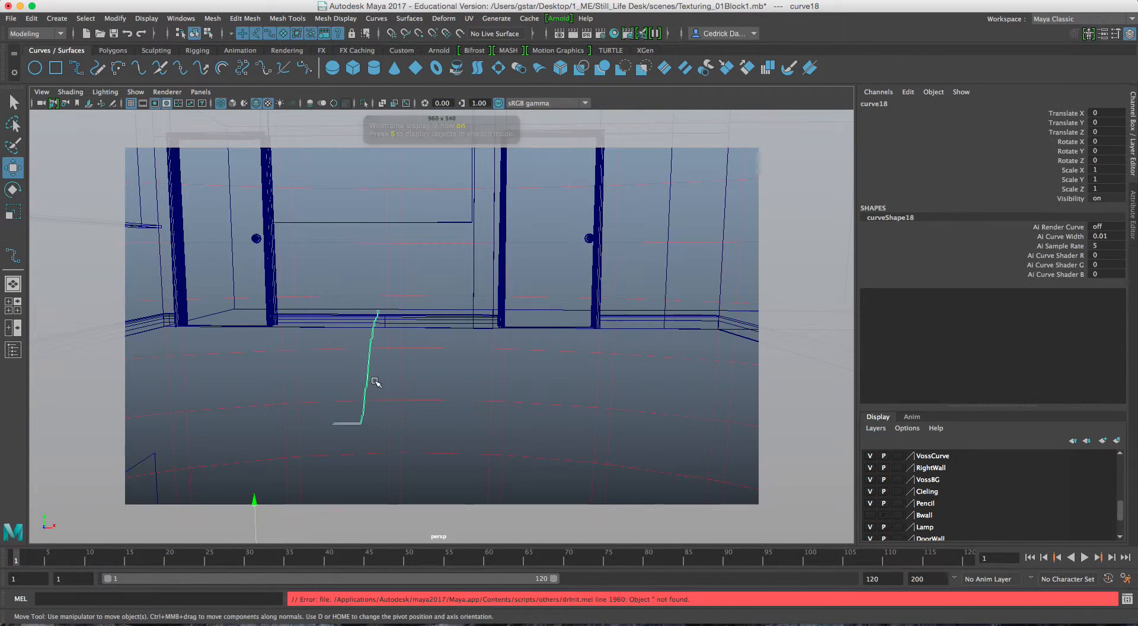
pyautogui.press('space')
pyautogui.press('space')
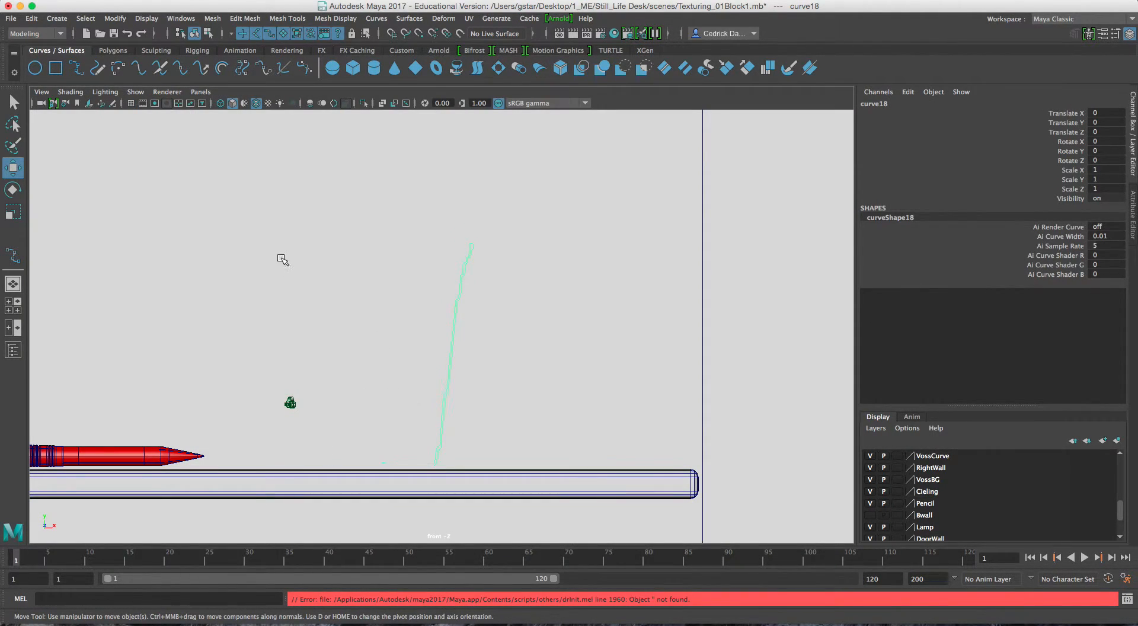
pyautogui.click(364, 103)
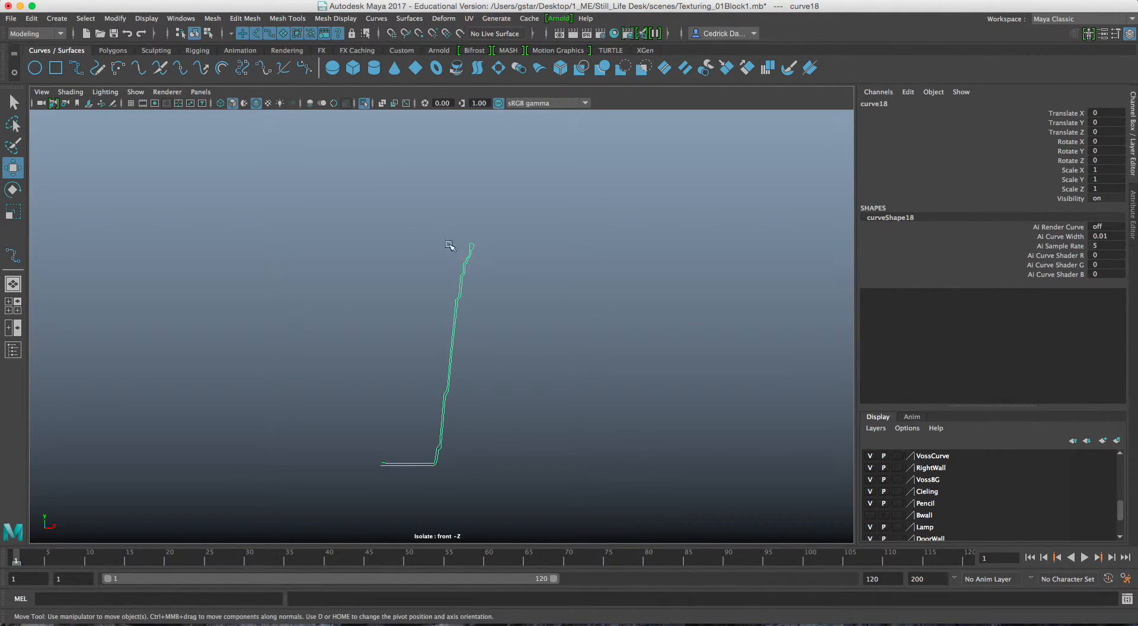
pyautogui.press('f')
# Scale the control vertices at the cup's floor so both open ends align vertically and the inner floor line is level.
pyautogui.scroll(5, 495, 301)
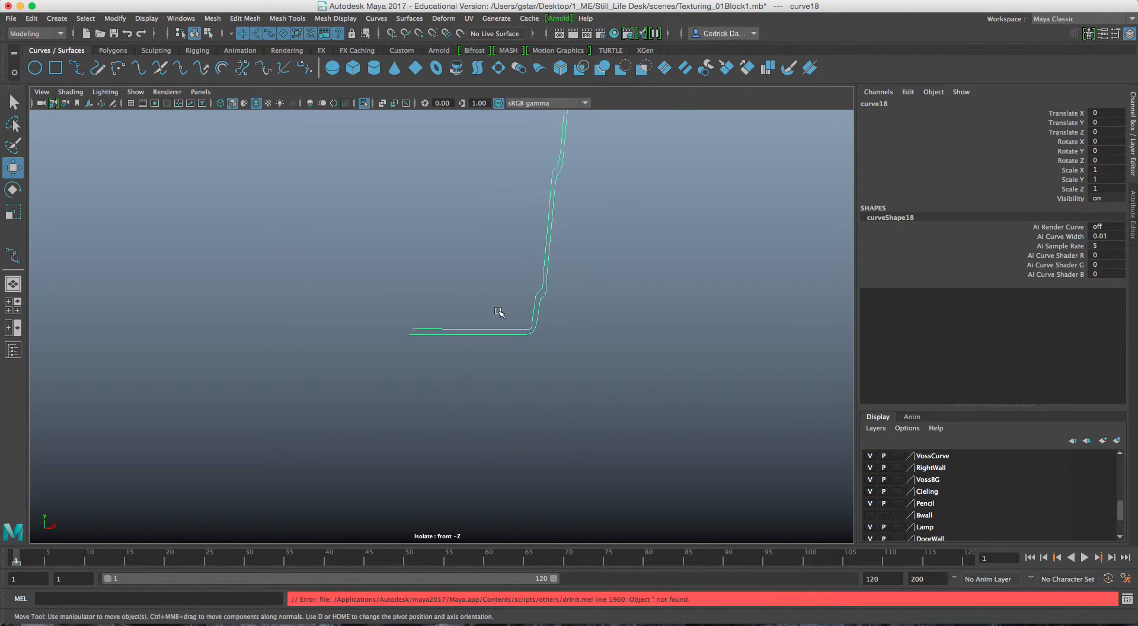
pyautogui.moveTo(490, 308); pyautogui.dragTo(439, 309, button='right')
pyautogui.moveTo(351, 296); pyautogui.dragTo(390, 395)
pyautogui.press('r')
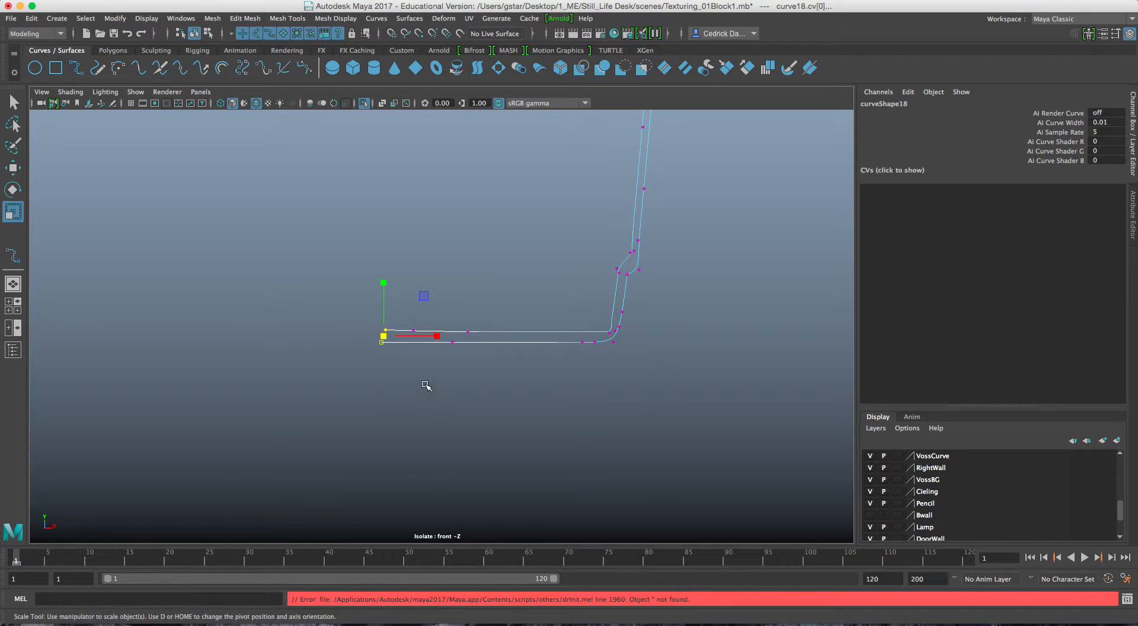
pyautogui.moveTo(437, 338); pyautogui.dragTo(590, 333)
pyautogui.scroll(2, 395, 336)
pyautogui.moveTo(423, 282); pyautogui.dragTo(418, 326)
# Flatten the top of the rim by scaling its upper control vertices vertically, and return to object selection.
pyautogui.scroll(-2, 523, 275)
pyautogui.keyDown('alt'); pyautogui.moveTo(552, 221); pyautogui.dragTo(514, 315, button='middle'); pyautogui.keyUp('alt')
pyautogui.keyDown('alt'); pyautogui.moveTo(593, 352); pyautogui.dragTo(522, 481, button='middle'); pyautogui.keyUp('alt')
pyautogui.keyDown('alt'); pyautogui.moveTo(558, 140); pyautogui.dragTo(511, 479, button='middle'); pyautogui.keyUp('alt')
pyautogui.keyDown('alt'); pyautogui.moveTo(542, 118); pyautogui.dragTo(458, 434, button='middle'); pyautogui.keyUp('alt')
pyautogui.scroll(3, 498, 320)
pyautogui.keyDown('alt'); pyautogui.moveTo(534, 322); pyautogui.dragTo(472, 313, button='middle'); pyautogui.keyUp('alt')
pyautogui.moveTo(441, 265); pyautogui.dragTo(508, 311)
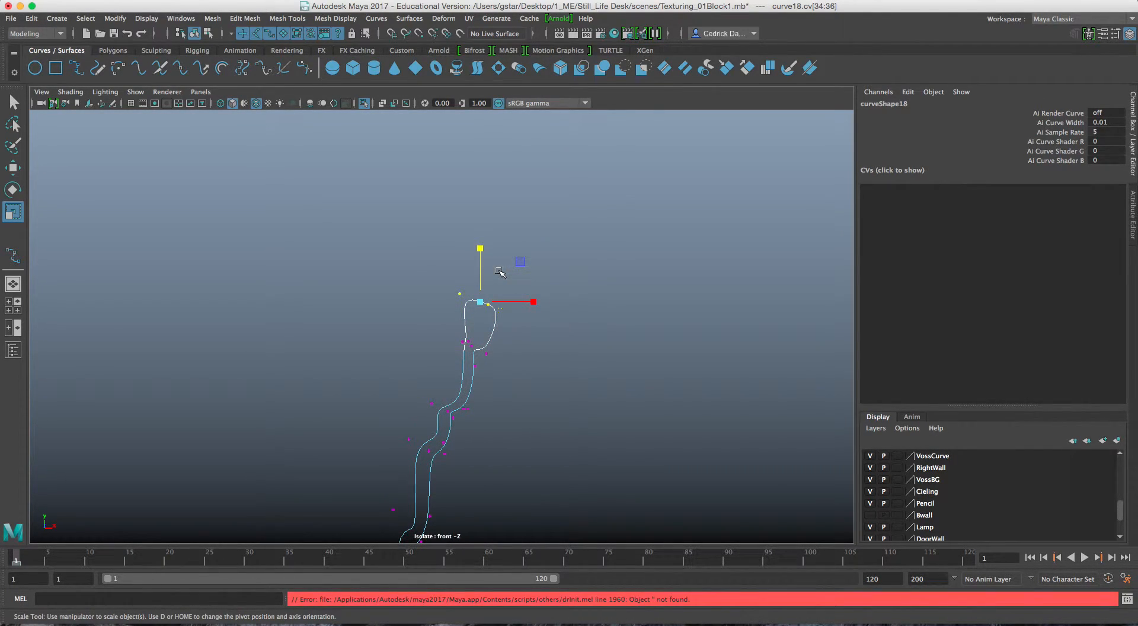
pyautogui.moveTo(483, 251); pyautogui.dragTo(485, 304)
pyautogui.moveTo(466, 324); pyautogui.dragTo(498, 293, button='right')
# Center the profile curve's pivot and move it to the open end of the cup's inner floor line.
pyautogui.keyDown('alt'); pyautogui.moveTo(427, 401); pyautogui.dragTo(477, 305, button='middle'); pyautogui.keyUp('alt')
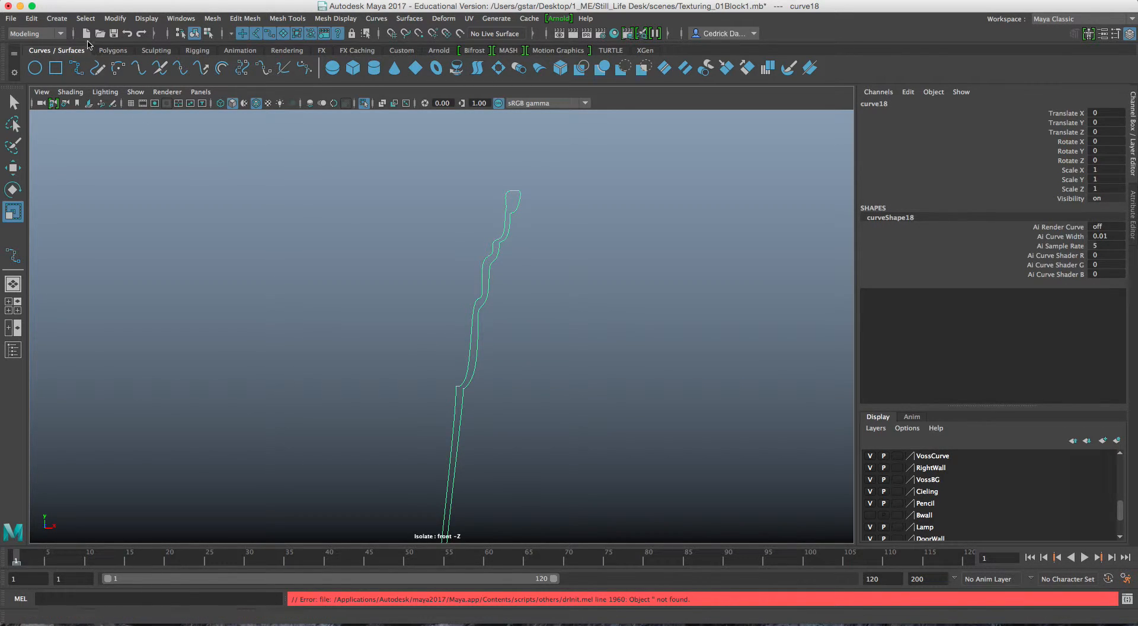
pyautogui.click(115, 18)
pyautogui.click(127, 105)
pyautogui.scroll(5, 273, 255)
pyautogui.press('w')
pyautogui.keyDown('alt'); pyautogui.moveTo(327, 326); pyautogui.dragTo(359, 292, button='middle'); pyautogui.keyUp('alt')
pyautogui.press('d')
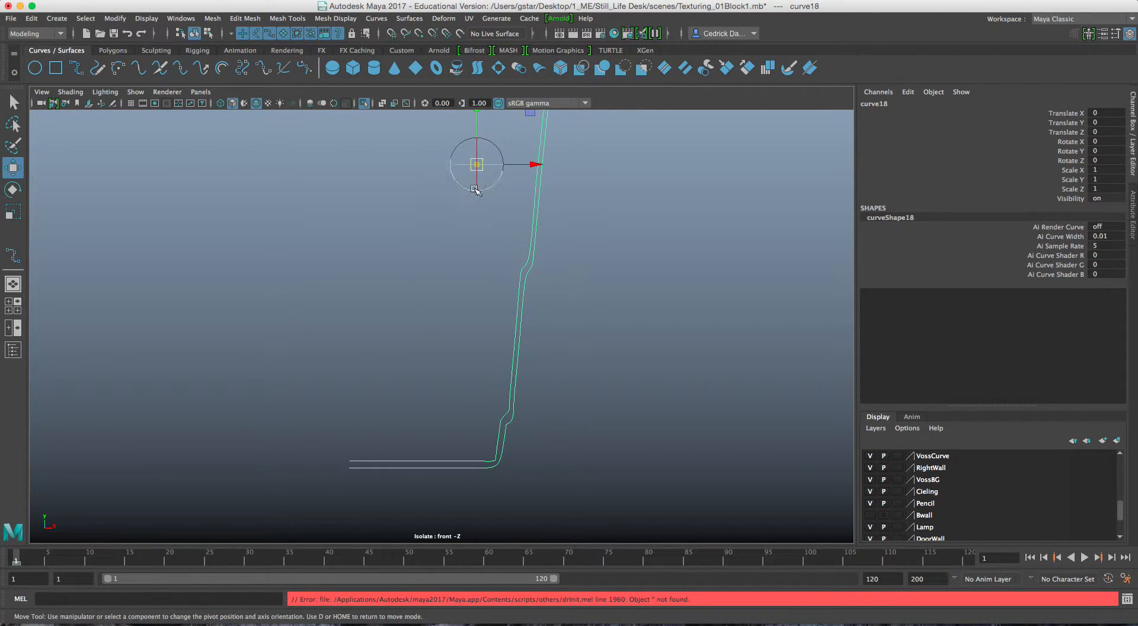
pyautogui.moveTo(476, 165); pyautogui.dragTo(350, 461)
pyautogui.press('d')
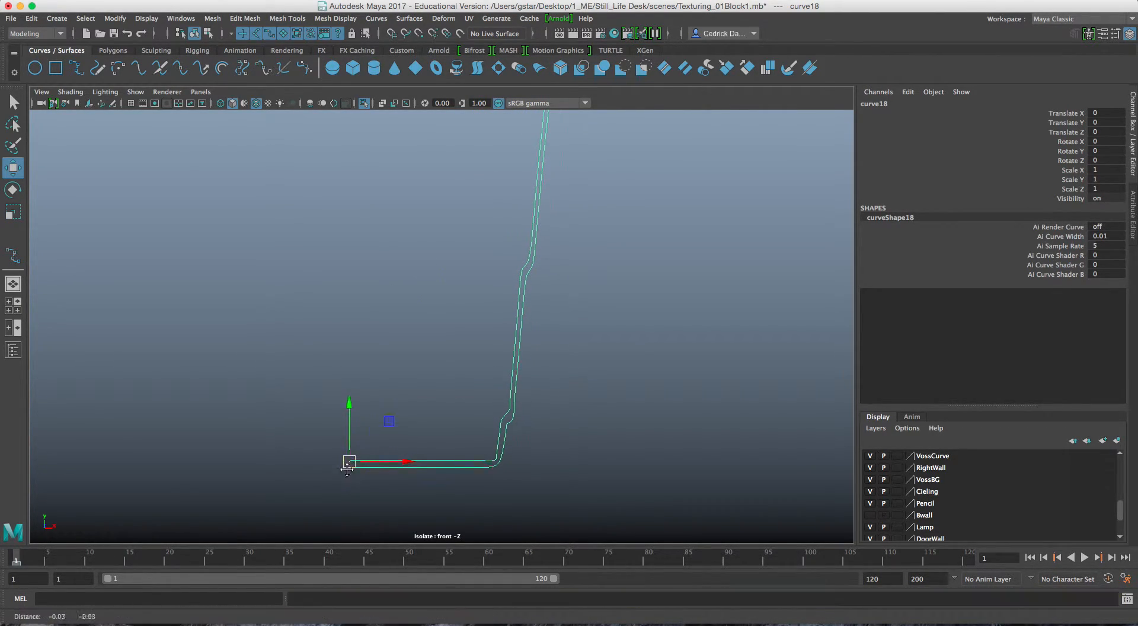
# Nudge the pivot onto the inner floor line, slightly inward from its open end.
pyautogui.keyDown('alt'); pyautogui.moveTo(344, 484); pyautogui.dragTo(368, 399, button='middle'); pyautogui.keyUp('alt')
pyautogui.keyDown('alt'); pyautogui.moveTo(368, 399); pyautogui.dragTo(408, 427, button='right'); pyautogui.keyUp('alt')
pyautogui.keyDown('alt'); pyautogui.moveTo(433, 268); pyautogui.dragTo(444, 326, button='middle'); pyautogui.keyUp('alt')
pyautogui.press('d')
pyautogui.moveTo(410, 287); pyautogui.dragTo(430, 273)
pyautogui.press('d')
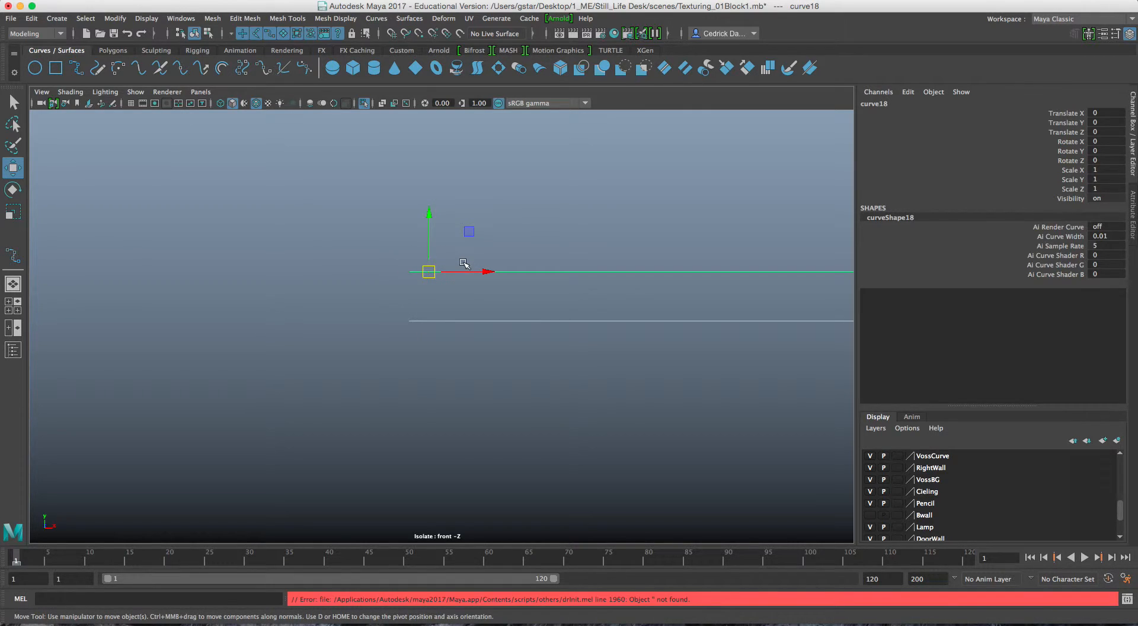
# Fine-tune the pivot's position at the open end of the floor lines in the perspective view.
pyautogui.press('space')
pyautogui.press('space')
pyautogui.keyDown('alt'); pyautogui.moveTo(566, 274); pyautogui.dragTo(488, 342); pyautogui.keyUp('alt')
pyautogui.keyDown('alt'); pyautogui.moveTo(488, 342); pyautogui.dragTo(491, 318, button='middle'); pyautogui.keyUp('alt')
pyautogui.press('d')
pyautogui.moveTo(401, 403)
pyautogui.mouseDown()
pyautogui.moveTo(437, 402)
pyautogui.moveTo(396, 401)
pyautogui.mouseUp()
pyautogui.press('d')
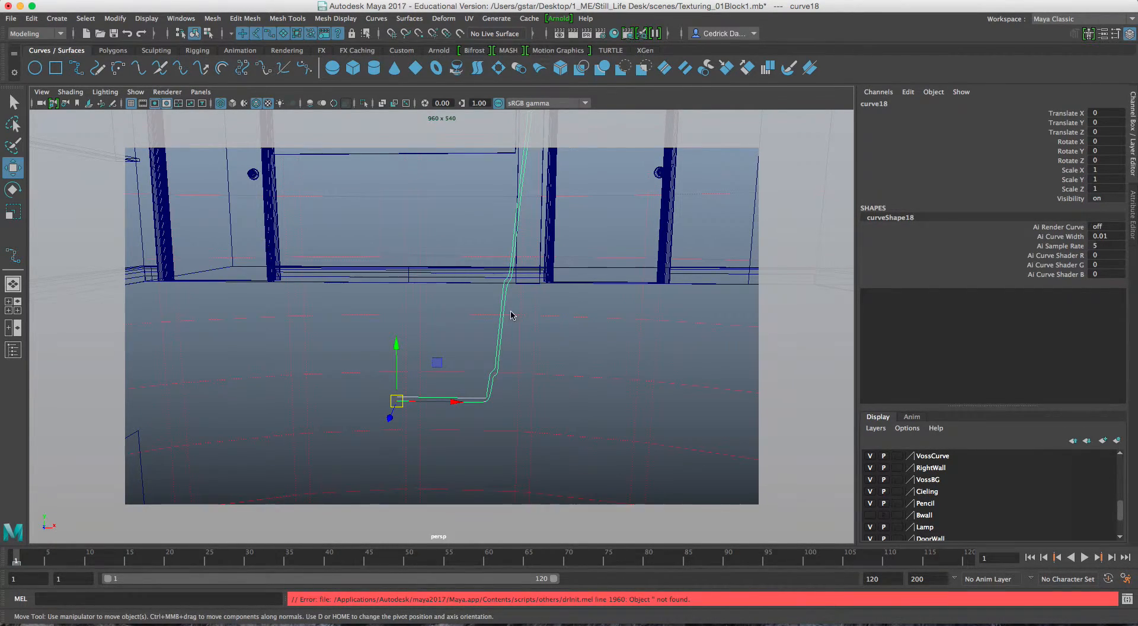
# Revolve the profile curve 360 degrees around Y as quad polygons with General tessellation, using 3 iso params per span in U and V.
pyautogui.press('5')
pyautogui.click(407, 19)
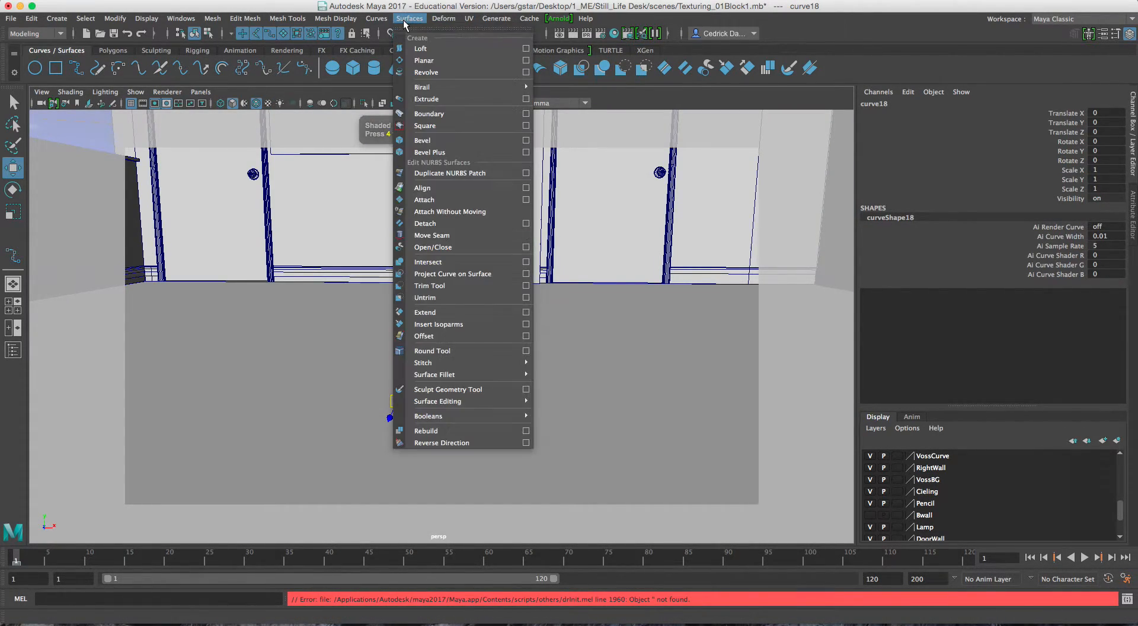
pyautogui.click(525, 72)
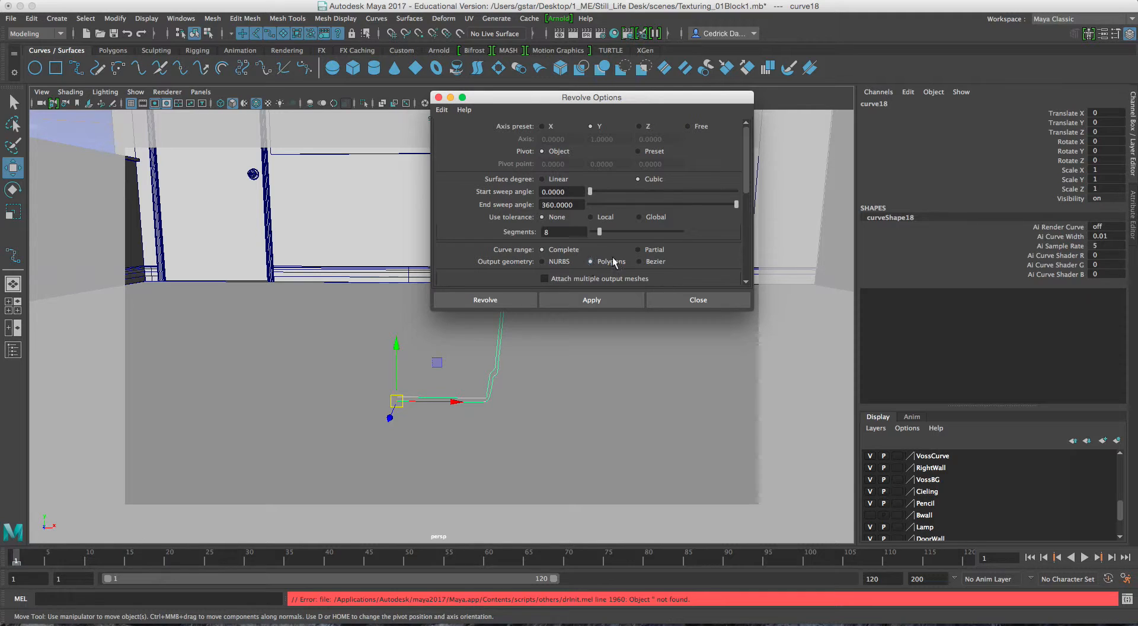
pyautogui.moveTo(745, 172); pyautogui.dragTo(745, 237)
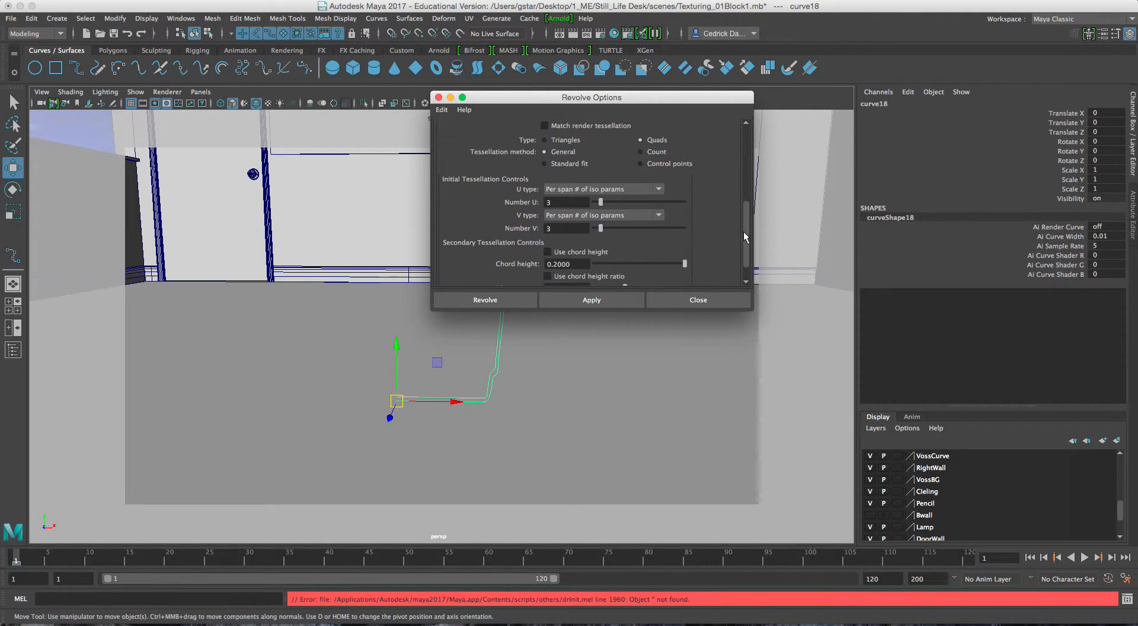
pyautogui.click(598, 189)
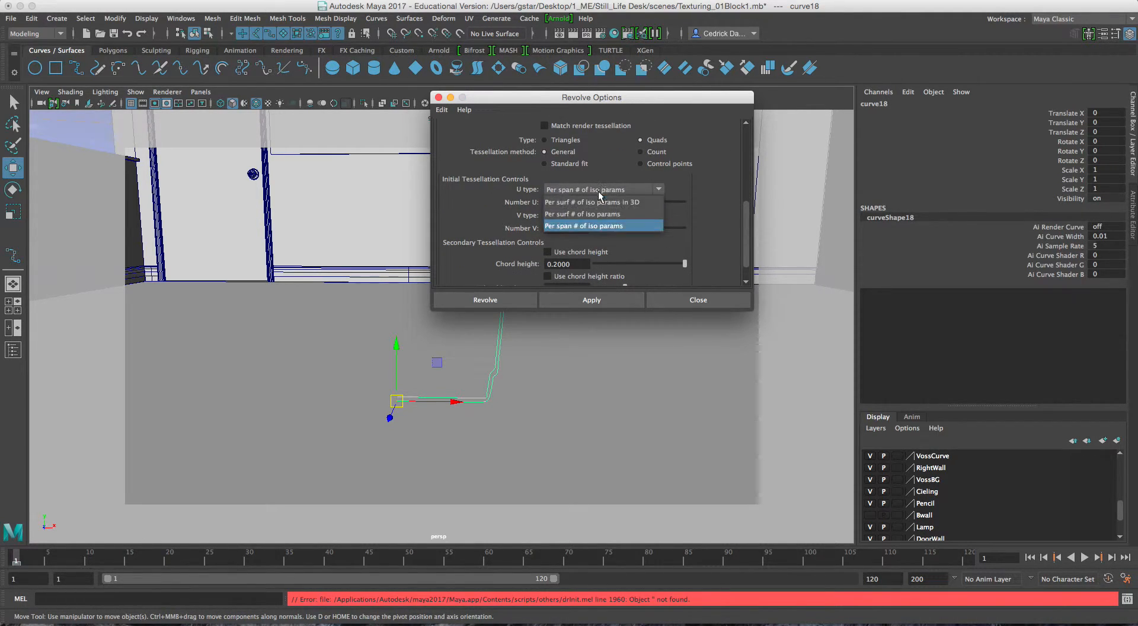
pyautogui.click(562, 231)
pyautogui.click(582, 217)
pyautogui.click(578, 254)
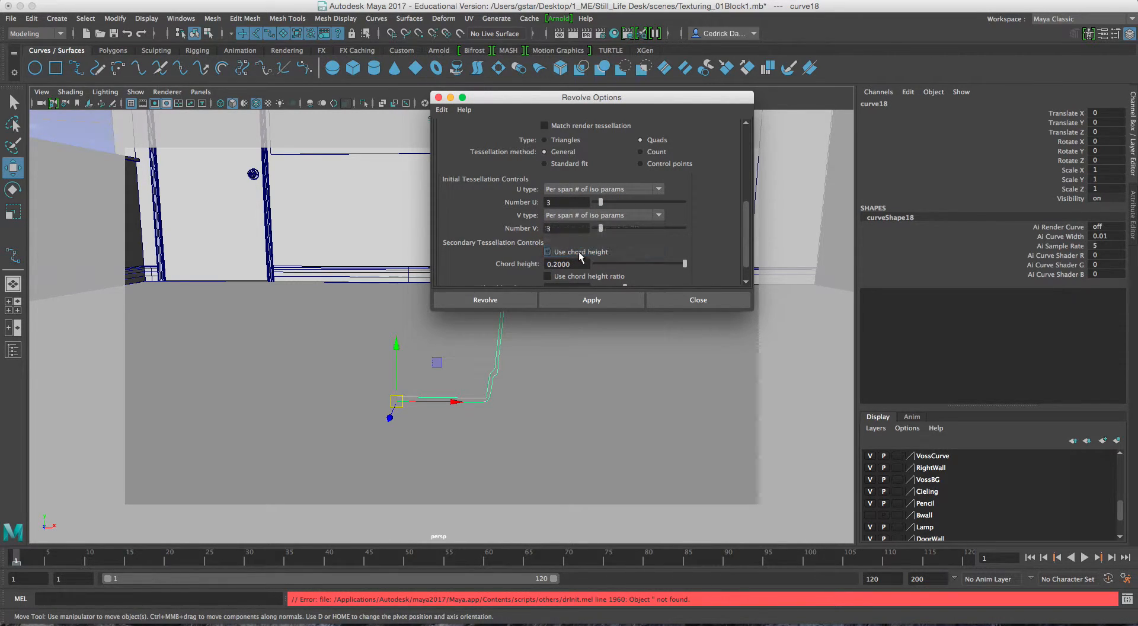
pyautogui.click(578, 299)
pyautogui.click(664, 301)
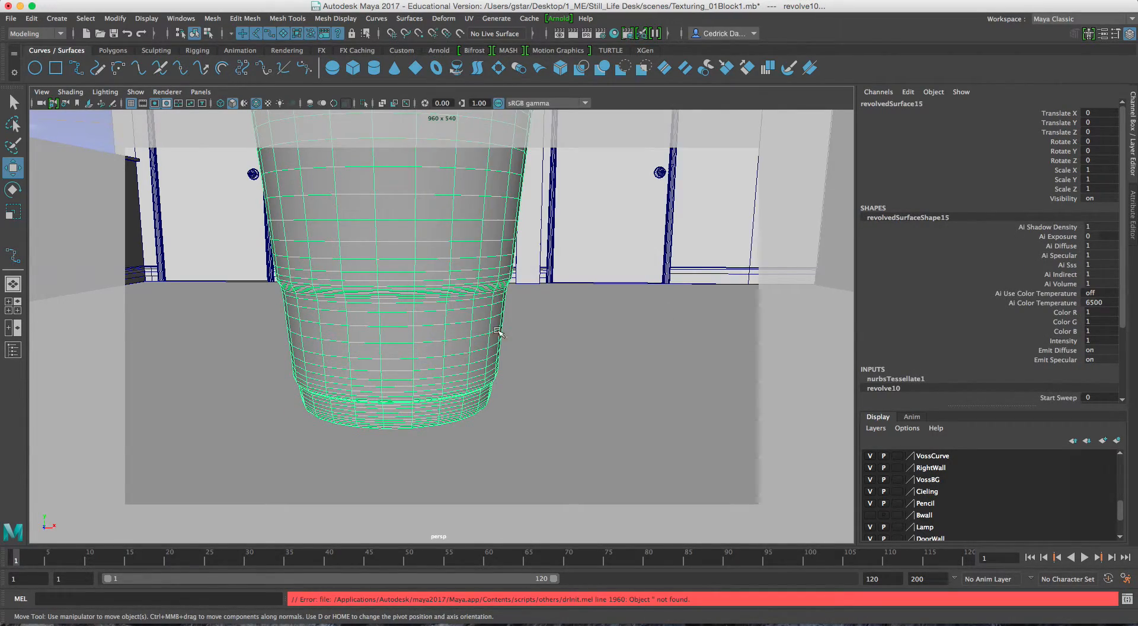
# Assign a new Arnold aiStandard material to the revolved cup and name it SoloCup.
pyautogui.press('f')
pyautogui.scroll(4, 450, 331)
pyautogui.keyDown('alt'); pyautogui.moveTo(450, 331); pyautogui.dragTo(460, 272); pyautogui.keyUp('alt')
pyautogui.moveTo(451, 235); pyautogui.dragTo(454, 535, button='right')
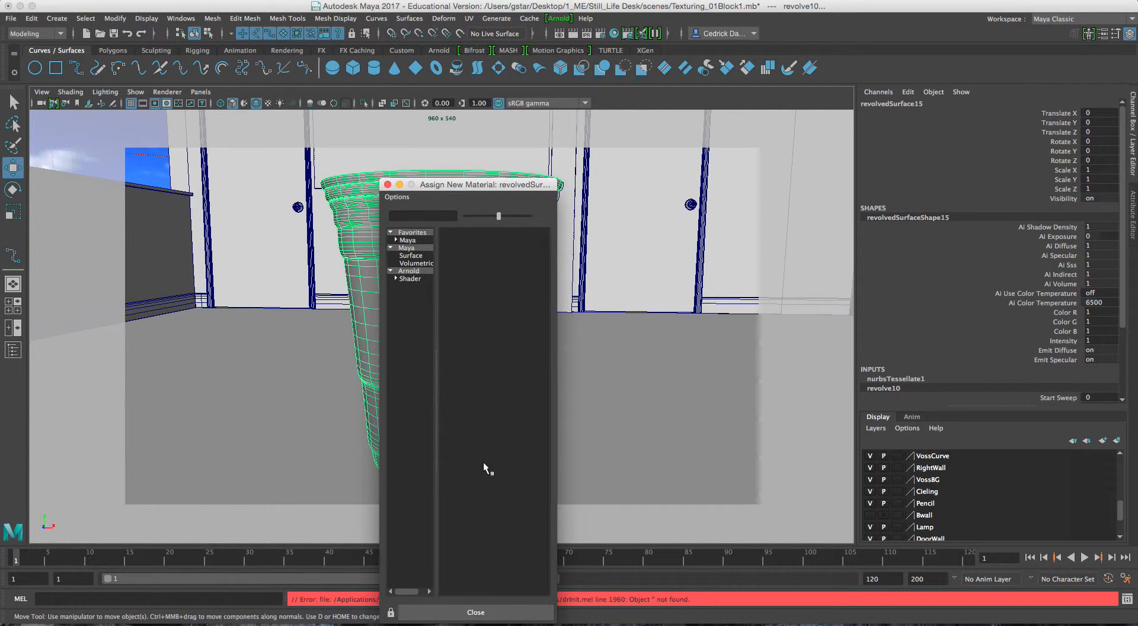
pyautogui.click(409, 271)
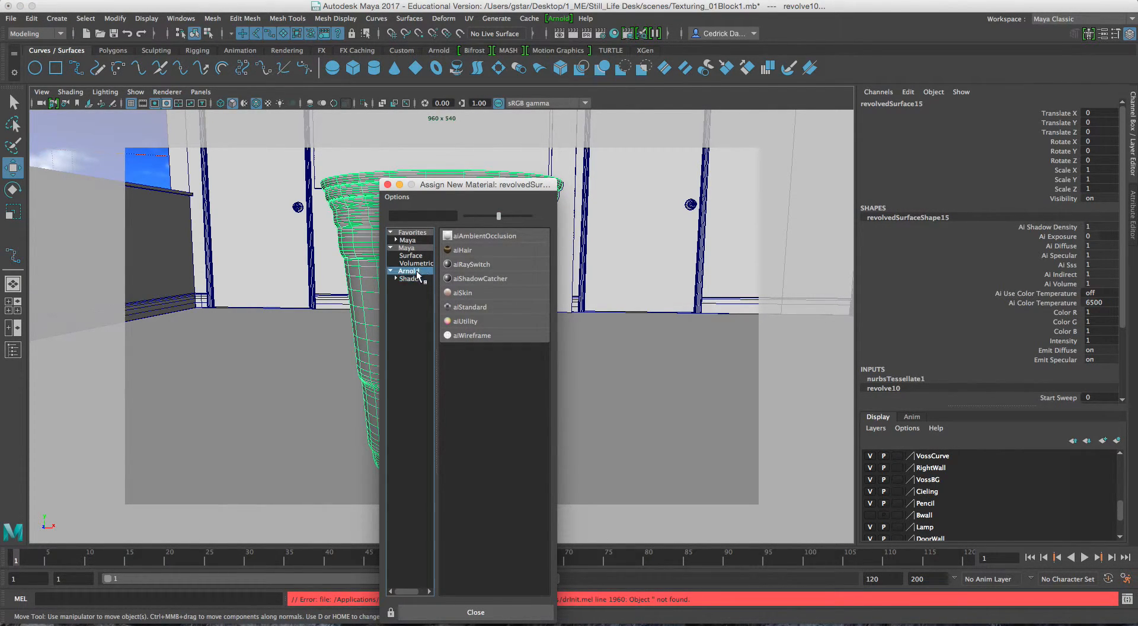
pyautogui.click(479, 308)
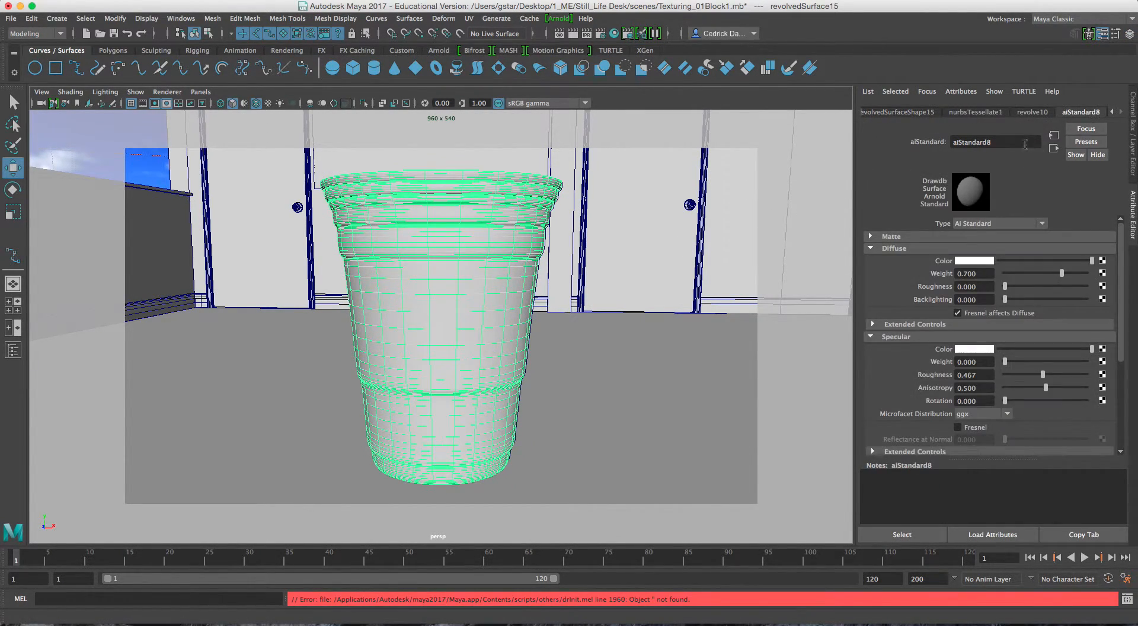
pyautogui.write('SoloCup')
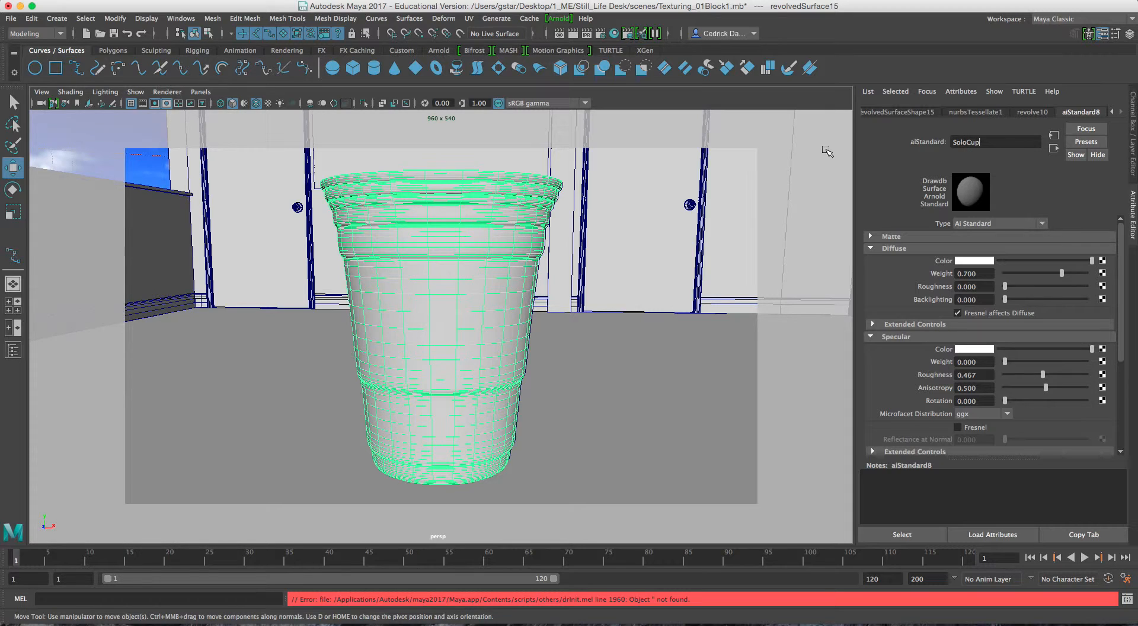
pyautogui.press('Return')
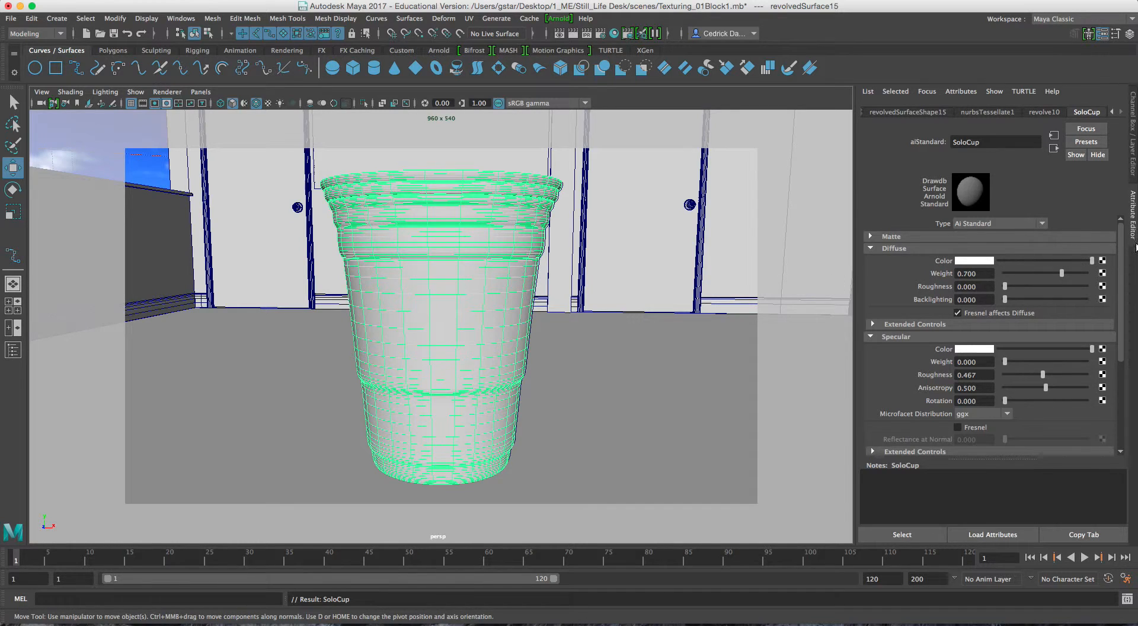
# Map a Ramp texture to the SoloCup material's diffuse color and change the ramp's black end to red.
pyautogui.click(1102, 261)
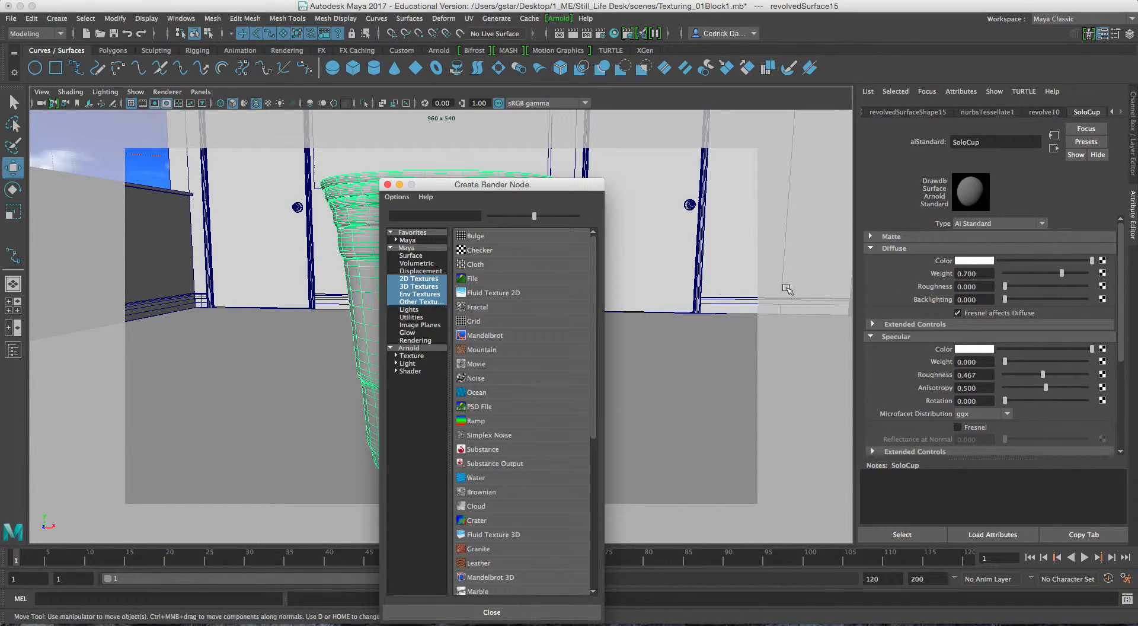
pyautogui.click(476, 421)
pyautogui.moveTo(630, 336)
pyautogui.keyDown('alt'); pyautogui.mouseDown()
pyautogui.moveTo(599, 337)
pyautogui.moveTo(617, 351)
pyautogui.mouseUp(); pyautogui.keyUp('alt')
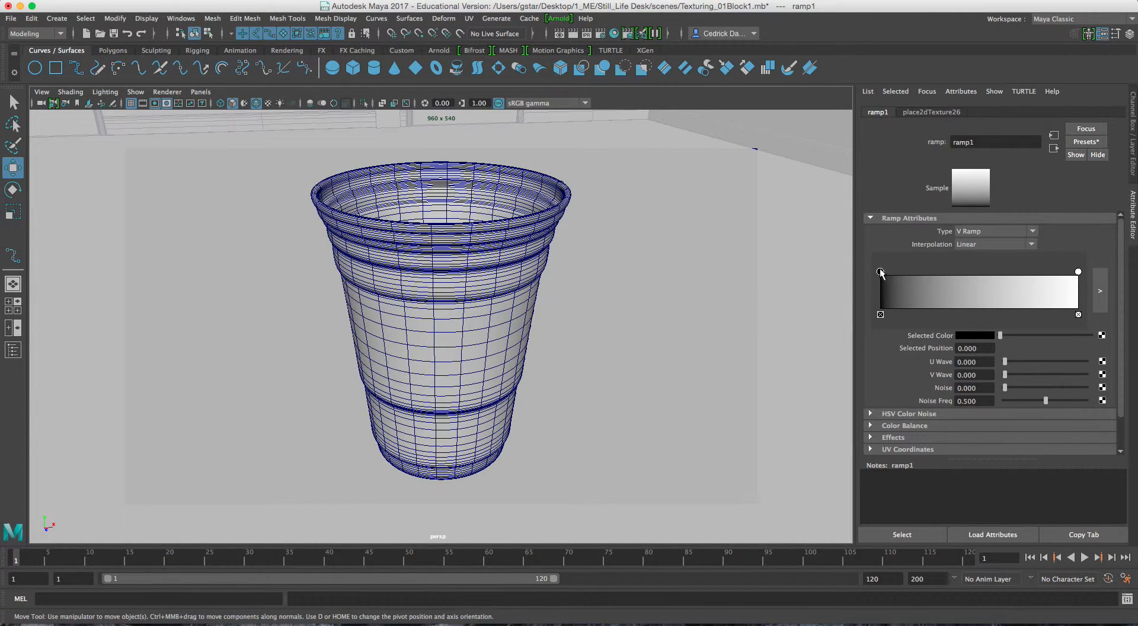
pyautogui.click(974, 341)
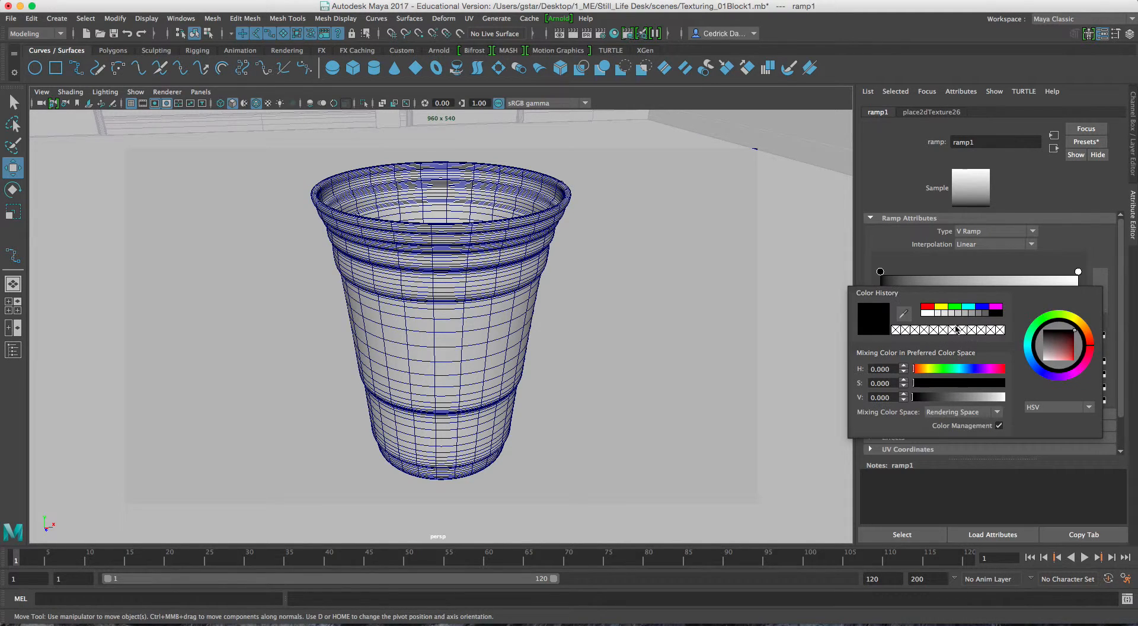
pyautogui.click(924, 307)
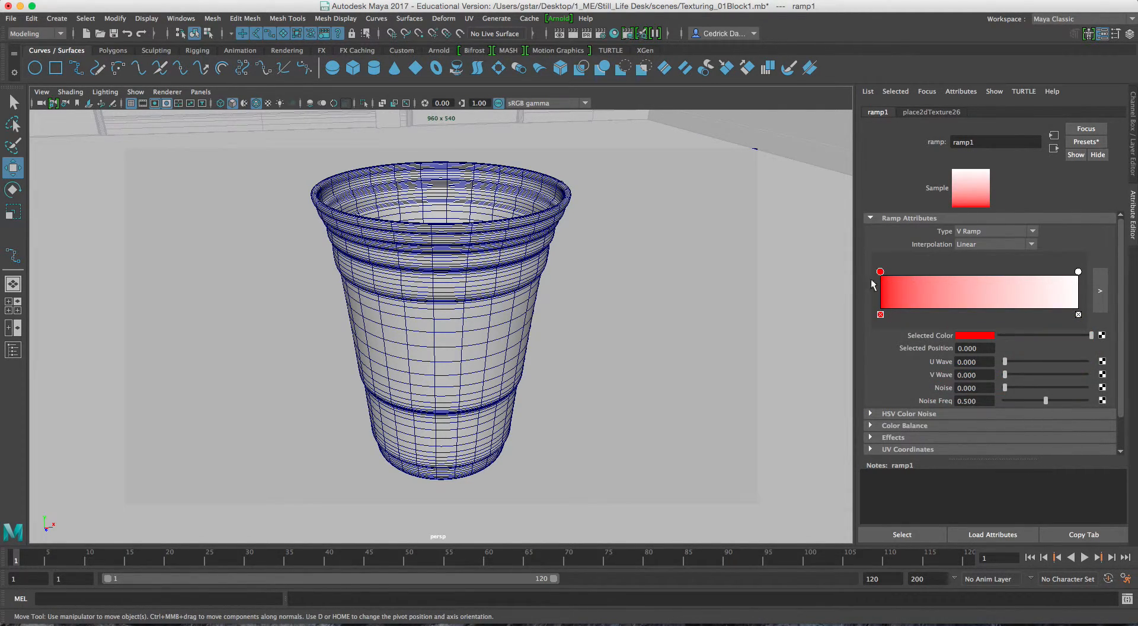
# Show textures in the viewport, and set the ramp's type to U Ramp with interpolation None.
pyautogui.keyDown('alt'); pyautogui.moveTo(713, 251); pyautogui.dragTo(613, 290); pyautogui.keyUp('alt')
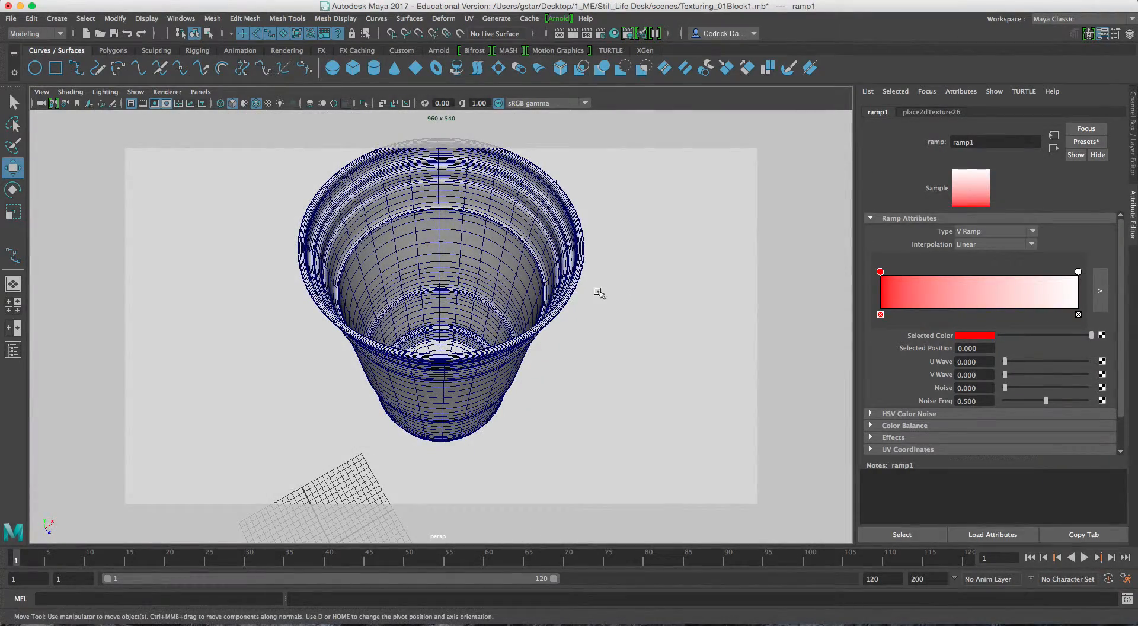
pyautogui.press('6')
pyautogui.keyDown('alt'); pyautogui.moveTo(501, 300); pyautogui.dragTo(400, 315); pyautogui.keyUp('alt')
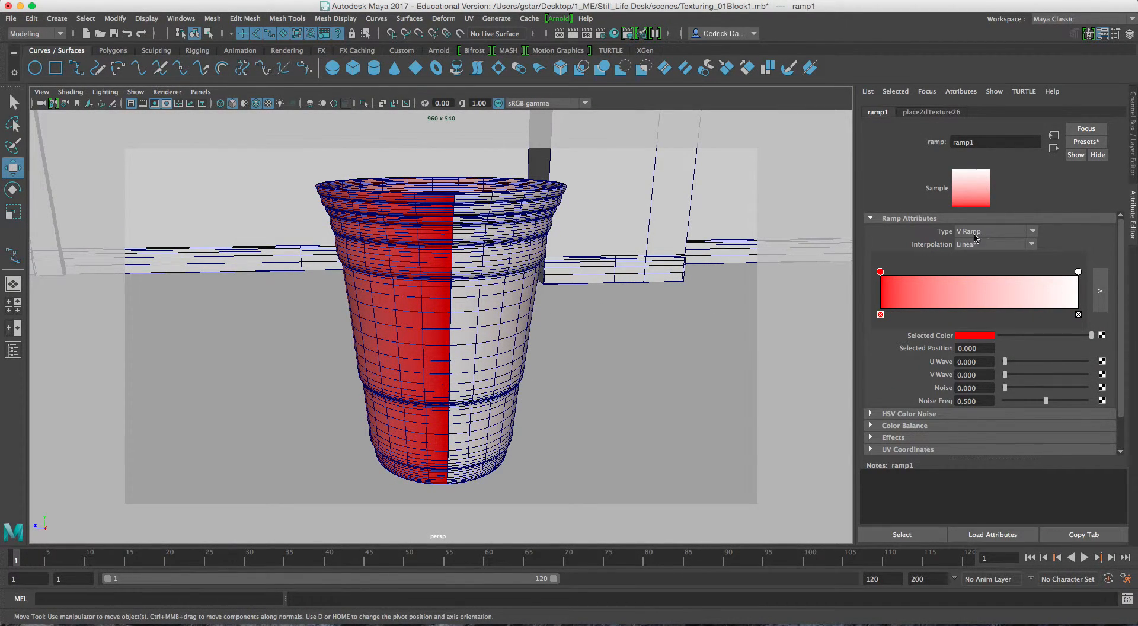
pyautogui.click(997, 233)
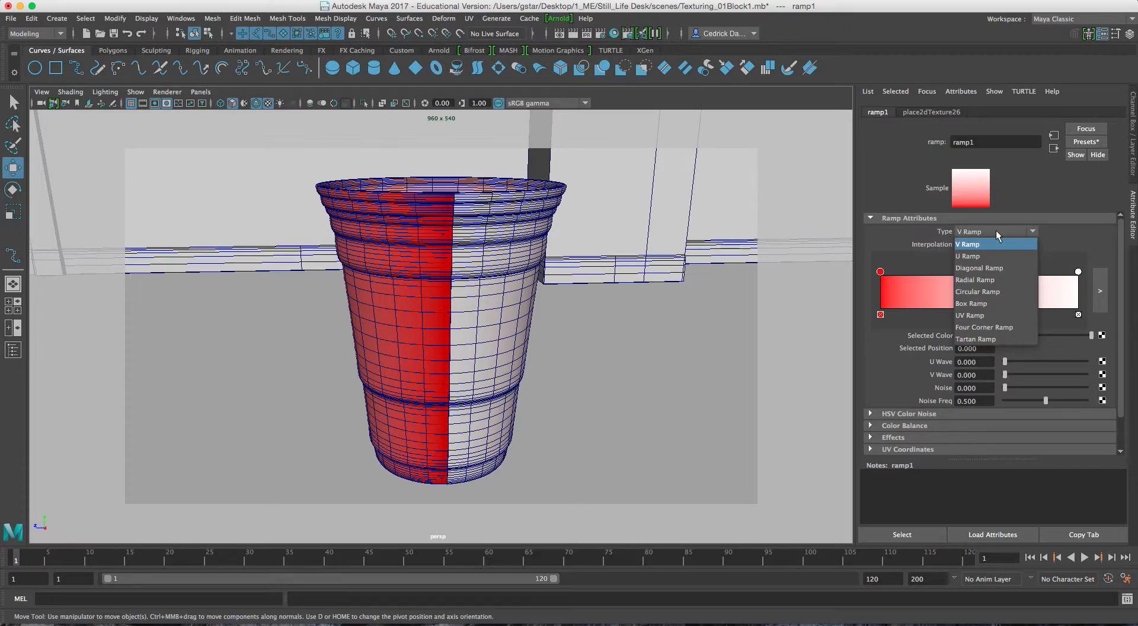
pyautogui.click(987, 249)
pyautogui.keyDown('alt'); pyautogui.moveTo(464, 281); pyautogui.dragTo(750, 316); pyautogui.keyUp('alt')
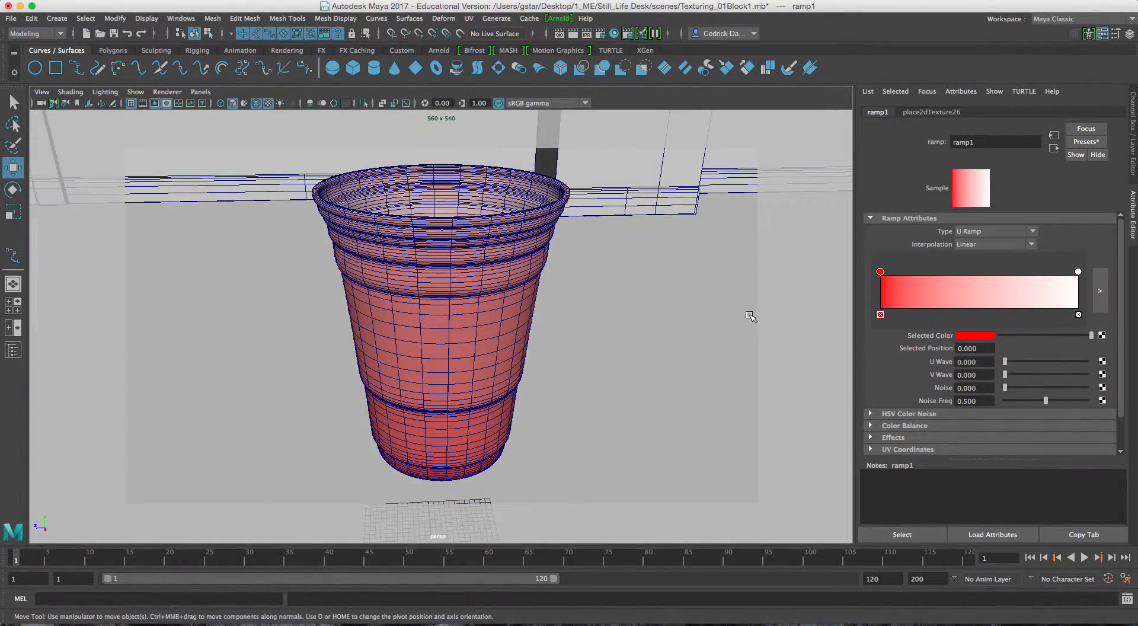
pyautogui.click(982, 246)
pyautogui.click(978, 256)
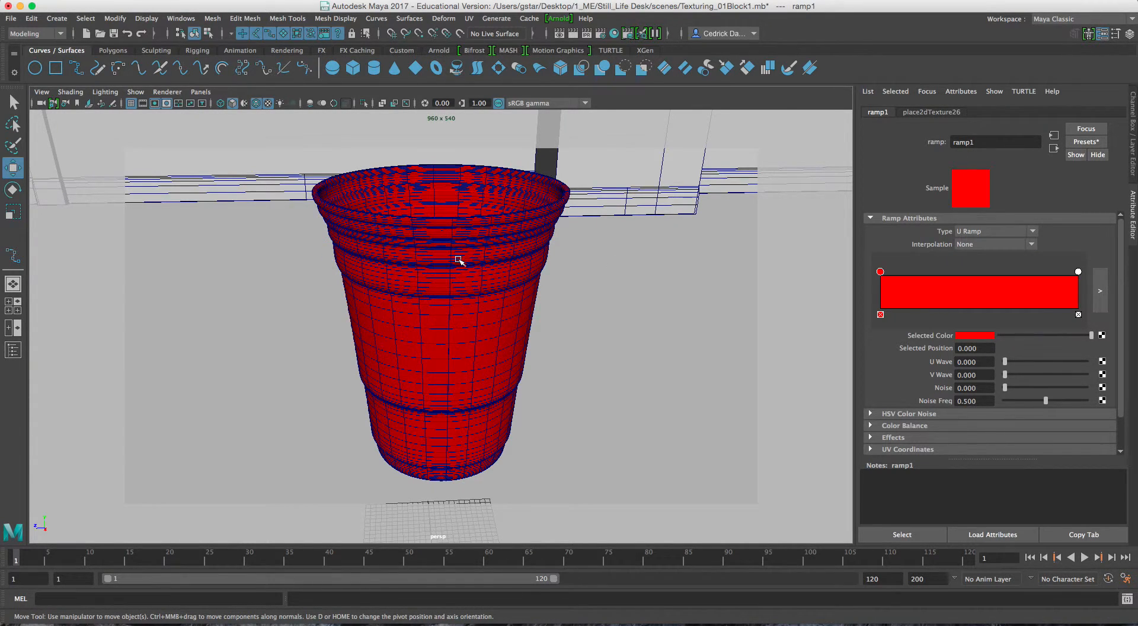
# Shift the white ramp color to position 0.527 so white covers the cup's interior and rim.
pyautogui.moveTo(1079, 271); pyautogui.dragTo(1061, 271)
pyautogui.keyDown('alt'); pyautogui.moveTo(842, 299); pyautogui.dragTo(825, 343); pyautogui.keyUp('alt')
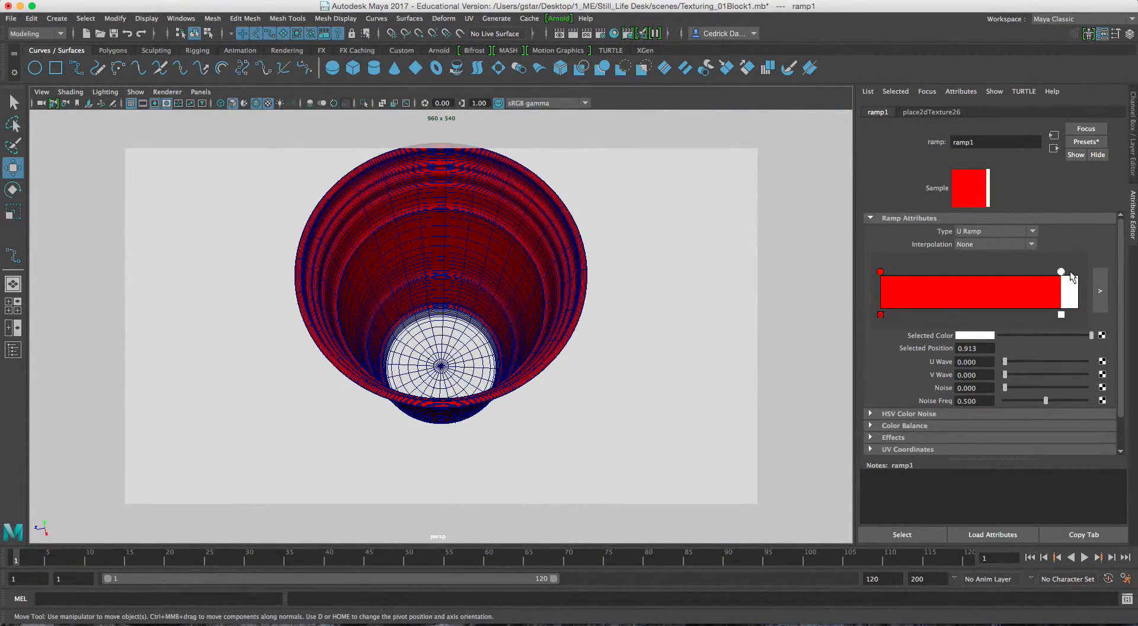
pyautogui.moveTo(1037, 273); pyautogui.dragTo(1031, 272)
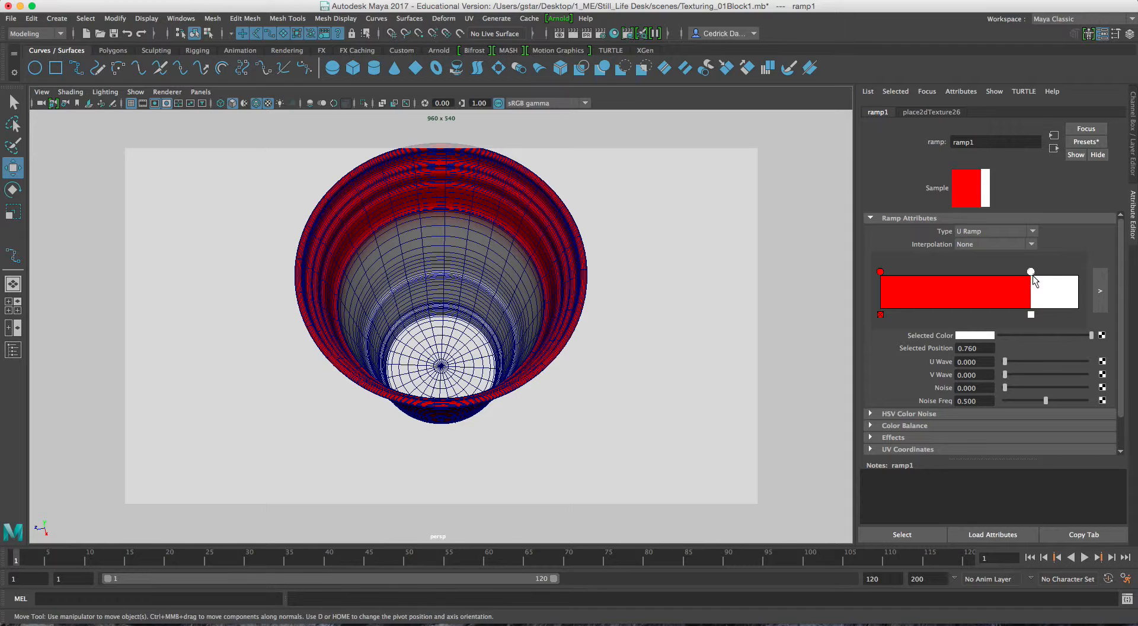
pyautogui.moveTo(1030, 273); pyautogui.dragTo(988, 276)
pyautogui.keyDown('alt'); pyautogui.moveTo(696, 320); pyautogui.dragTo(695, 257); pyautogui.keyUp('alt')
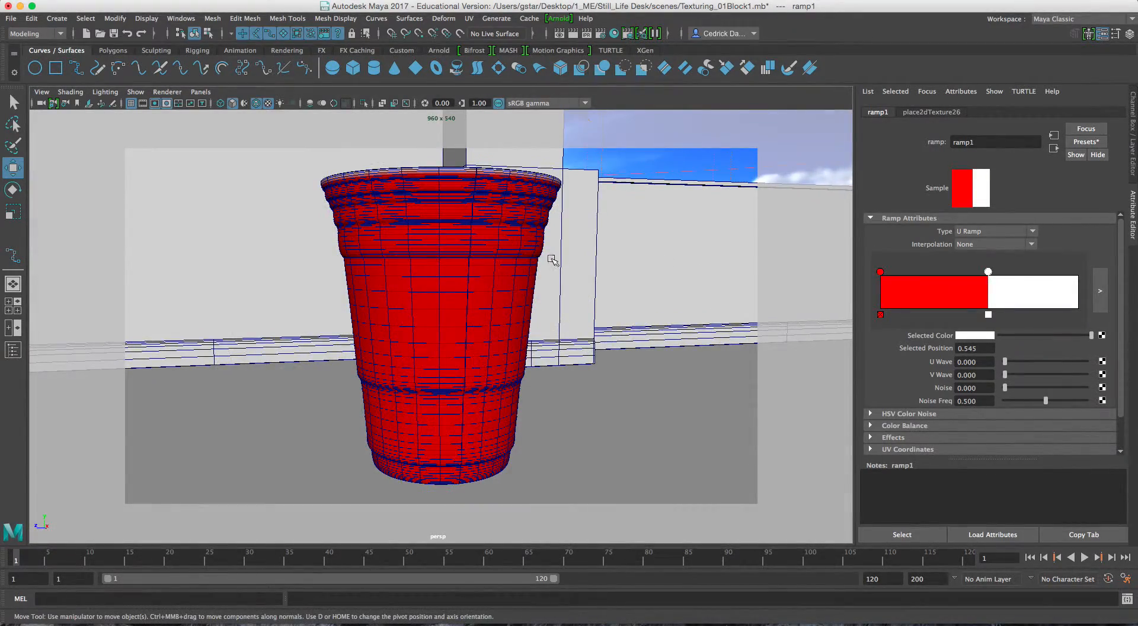
pyautogui.scroll(6, 516, 261)
pyautogui.scroll(-2, 510, 309)
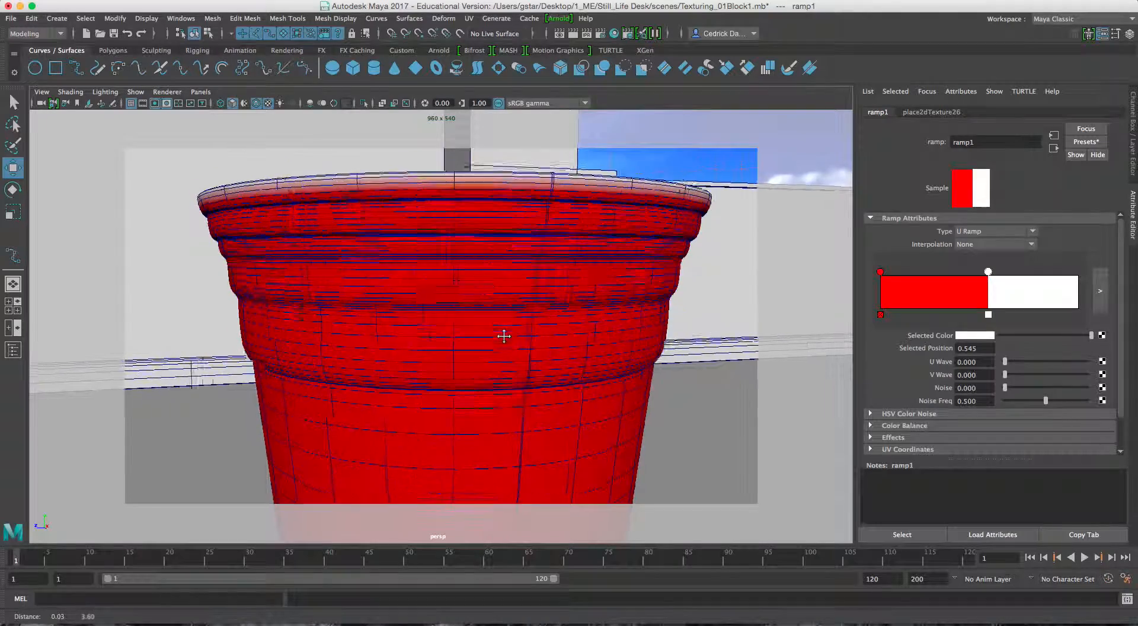
pyautogui.moveTo(988, 272); pyautogui.dragTo(984, 272)
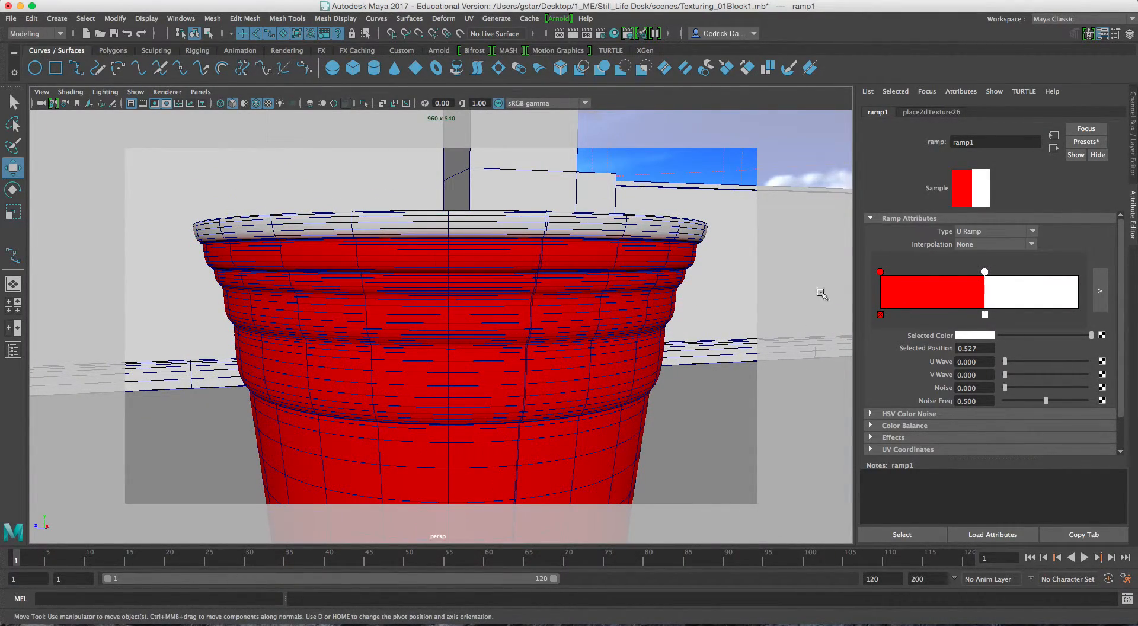
# Delete the construction history of all objects in the scene.
pyautogui.scroll(-10, 681, 285)
pyautogui.moveTo(644, 348)
pyautogui.keyDown('alt'); pyautogui.mouseDown()
pyautogui.moveTo(654, 305)
pyautogui.moveTo(625, 322)
pyautogui.moveTo(628, 301)
pyautogui.moveTo(602, 332)
pyautogui.moveTo(620, 351)
pyautogui.moveTo(640, 333)
pyautogui.mouseUp(); pyautogui.keyUp('alt')
pyautogui.click(458, 344)
pyautogui.keyDown('alt'); pyautogui.moveTo(536, 337); pyautogui.dragTo(441, 334); pyautogui.keyUp('alt')
pyautogui.scroll(3, 442, 334)
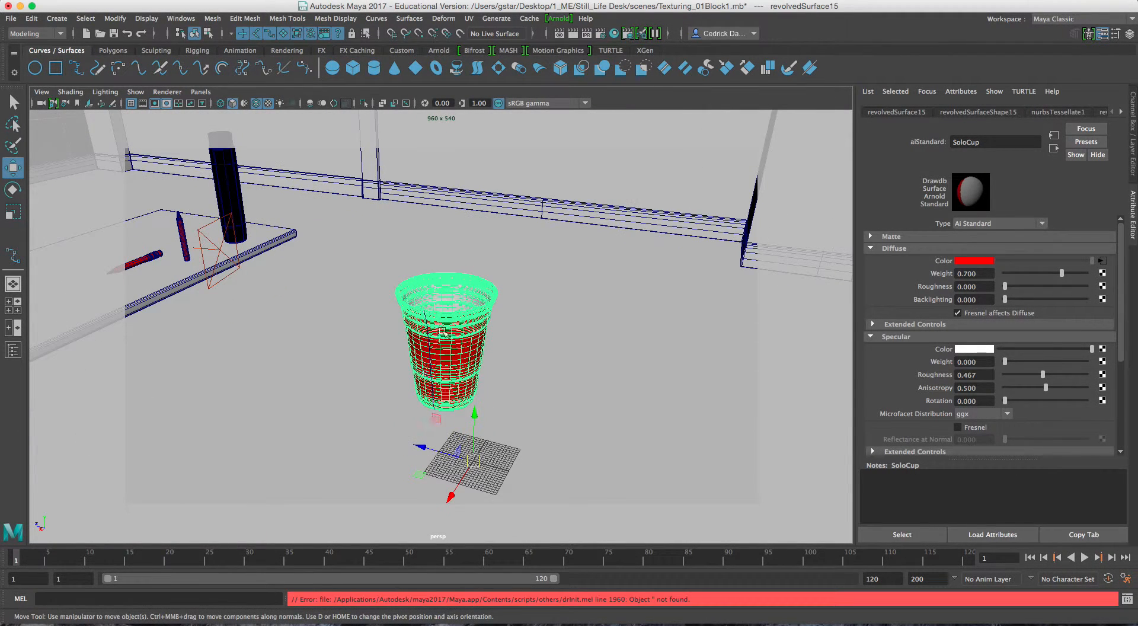
pyautogui.click(431, 325)
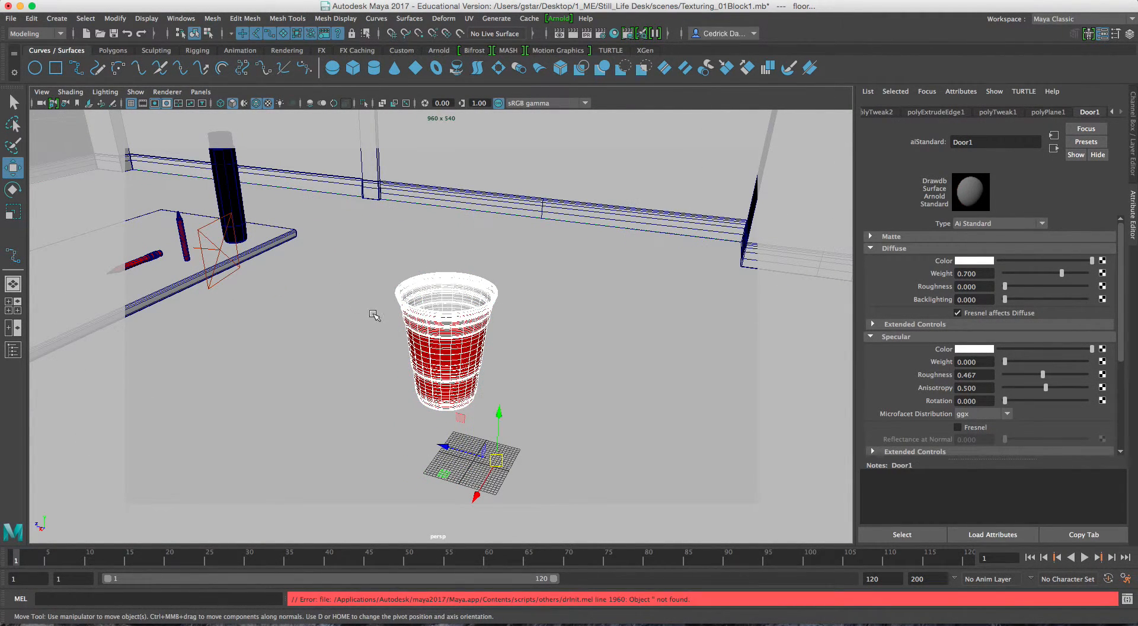
pyautogui.click(31, 19)
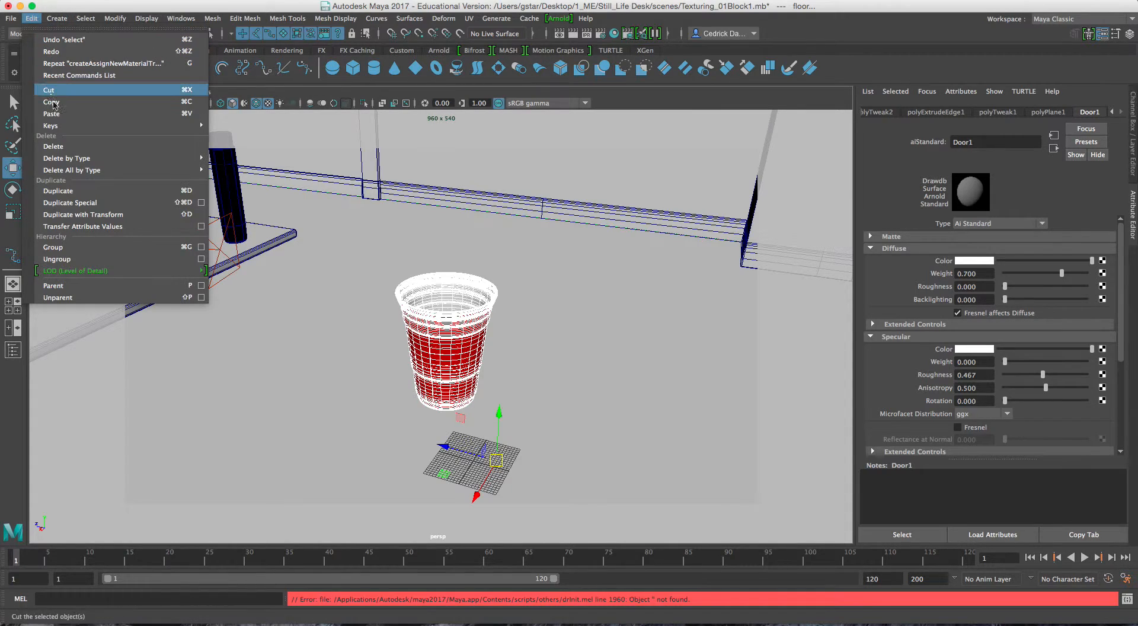
pyautogui.moveTo(178, 158)
pyautogui.click(222, 168)
# Center the cup's pivot and move the cup onto the desk beside the pencils.
pyautogui.click(464, 342)
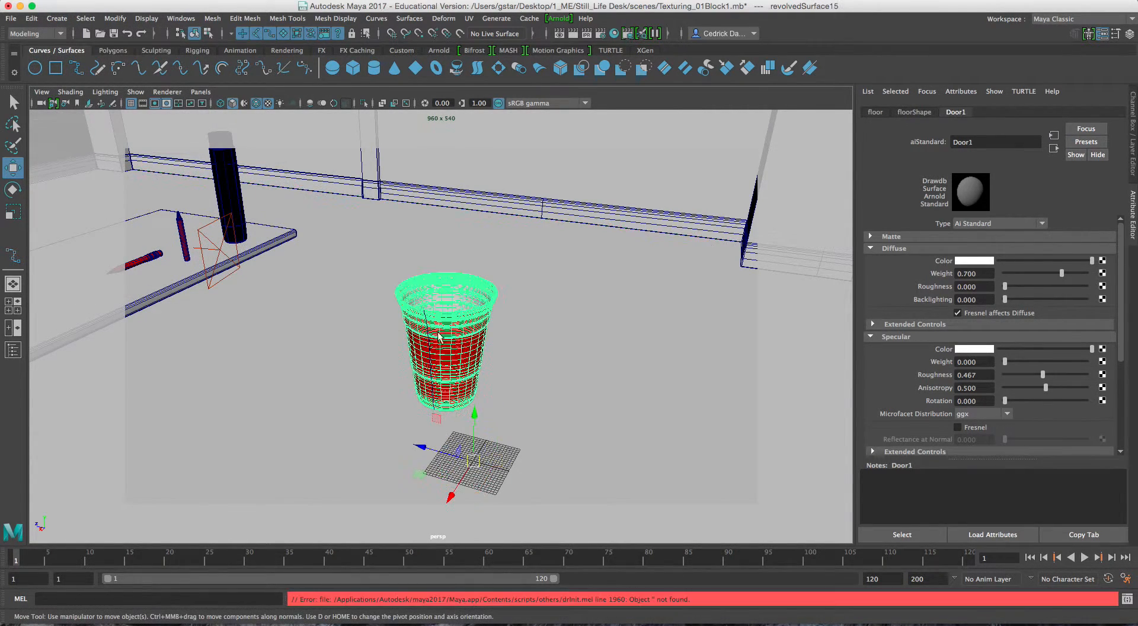
pyautogui.click(115, 18)
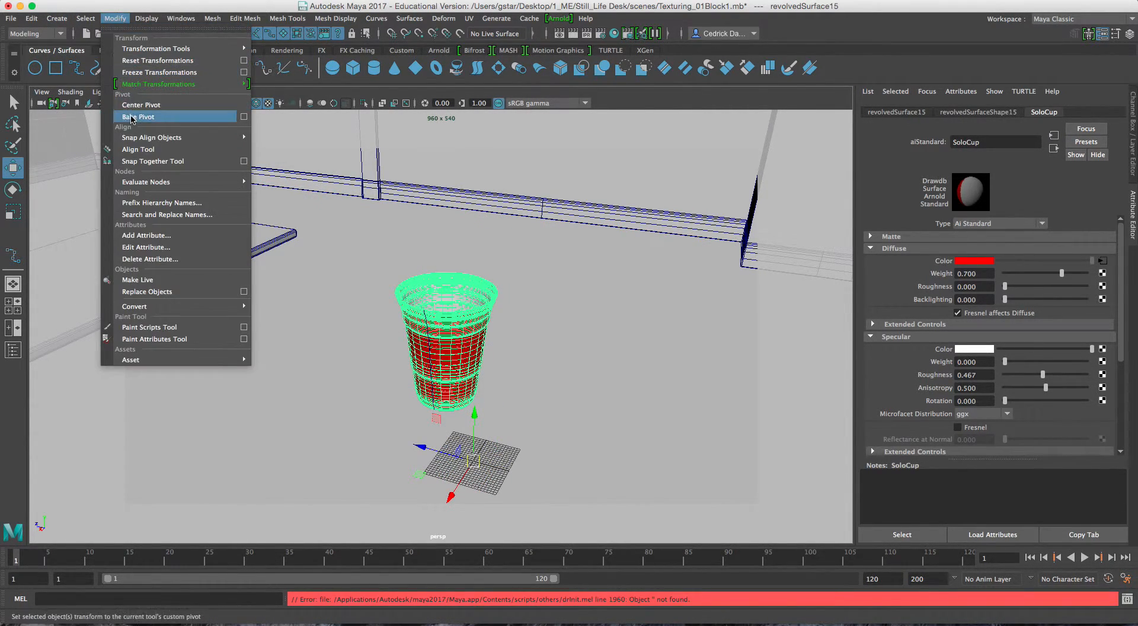
pyautogui.click(135, 104)
pyautogui.moveTo(398, 335)
pyautogui.mouseDown()
pyautogui.moveTo(33, 276)
pyautogui.moveTo(398, 311)
pyautogui.mouseUp()
pyautogui.keyDown('alt'); pyautogui.moveTo(267, 273); pyautogui.dragTo(465, 241); pyautogui.keyUp('alt')
pyautogui.moveTo(622, 231)
pyautogui.keyDown('alt'); pyautogui.mouseDown()
pyautogui.moveTo(590, 229)
pyautogui.moveTo(606, 209)
pyautogui.moveTo(588, 326)
pyautogui.mouseUp(); pyautogui.keyUp('alt')
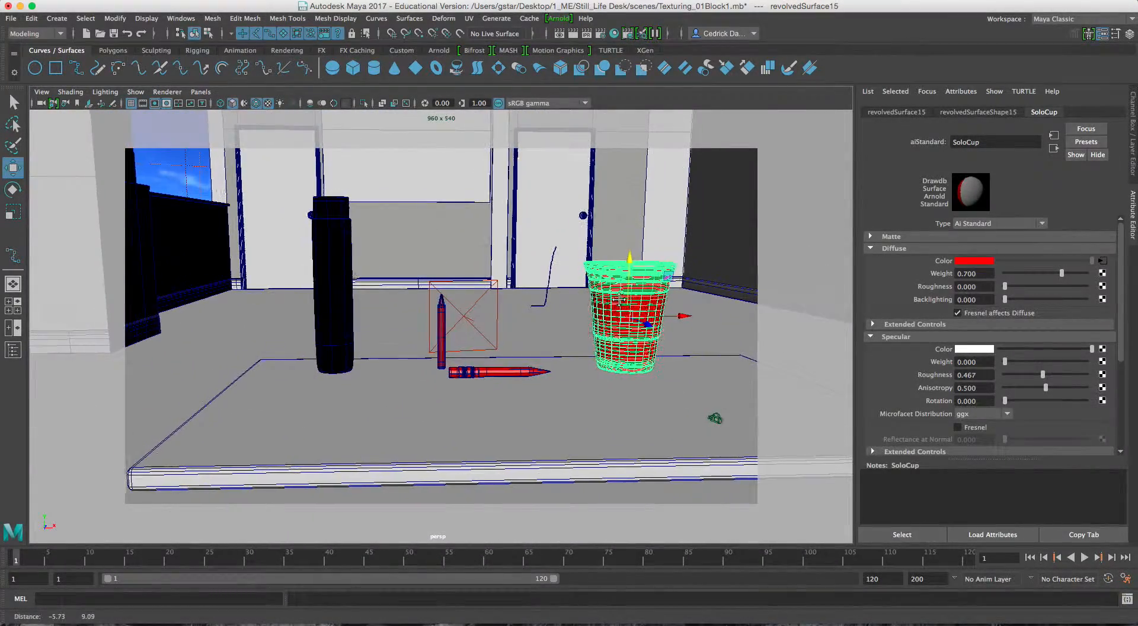
# Delete the leftover cup profile curve beside the cup.
pyautogui.click(578, 338)
pyautogui.click(551, 277)
pyautogui.press('Delete')
# Select the red pencil lying flat on the desk.
pyautogui.moveTo(493, 325)
pyautogui.keyDown('alt'); pyautogui.mouseDown()
pyautogui.moveTo(432, 331)
pyautogui.moveTo(422, 351)
pyautogui.mouseUp(); pyautogui.keyUp('alt')
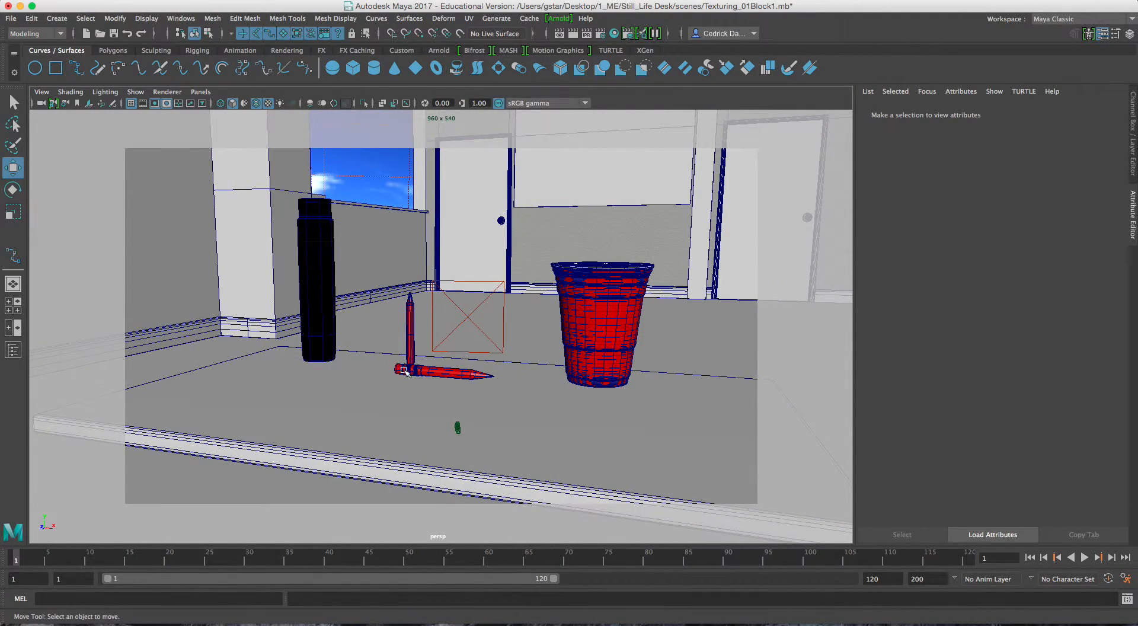
pyautogui.click(407, 324)
pyautogui.click(418, 371)
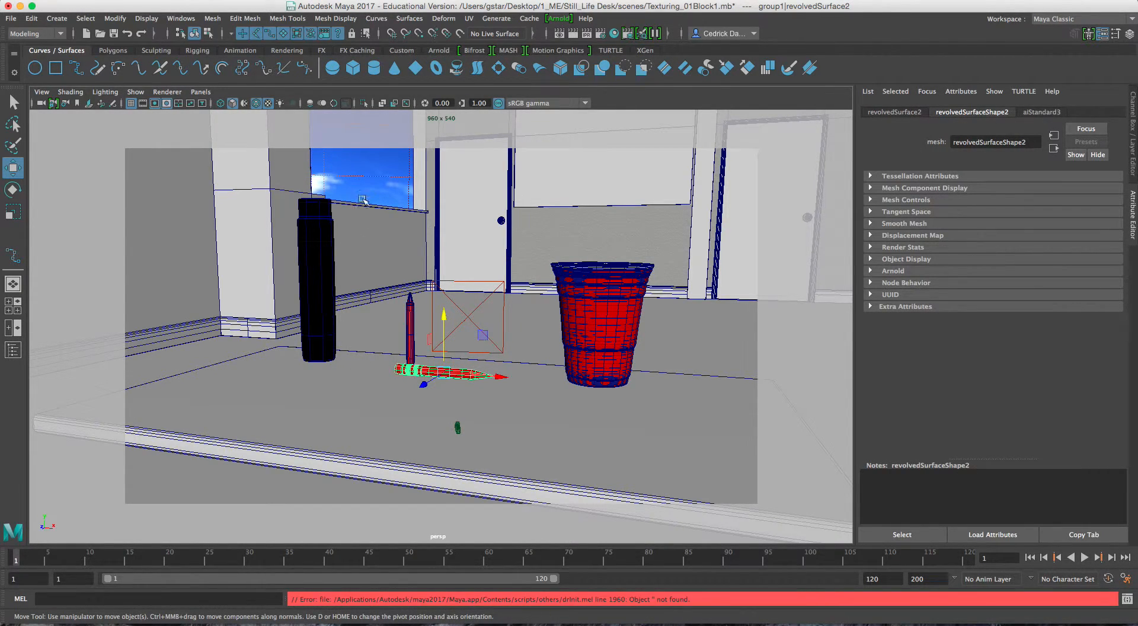